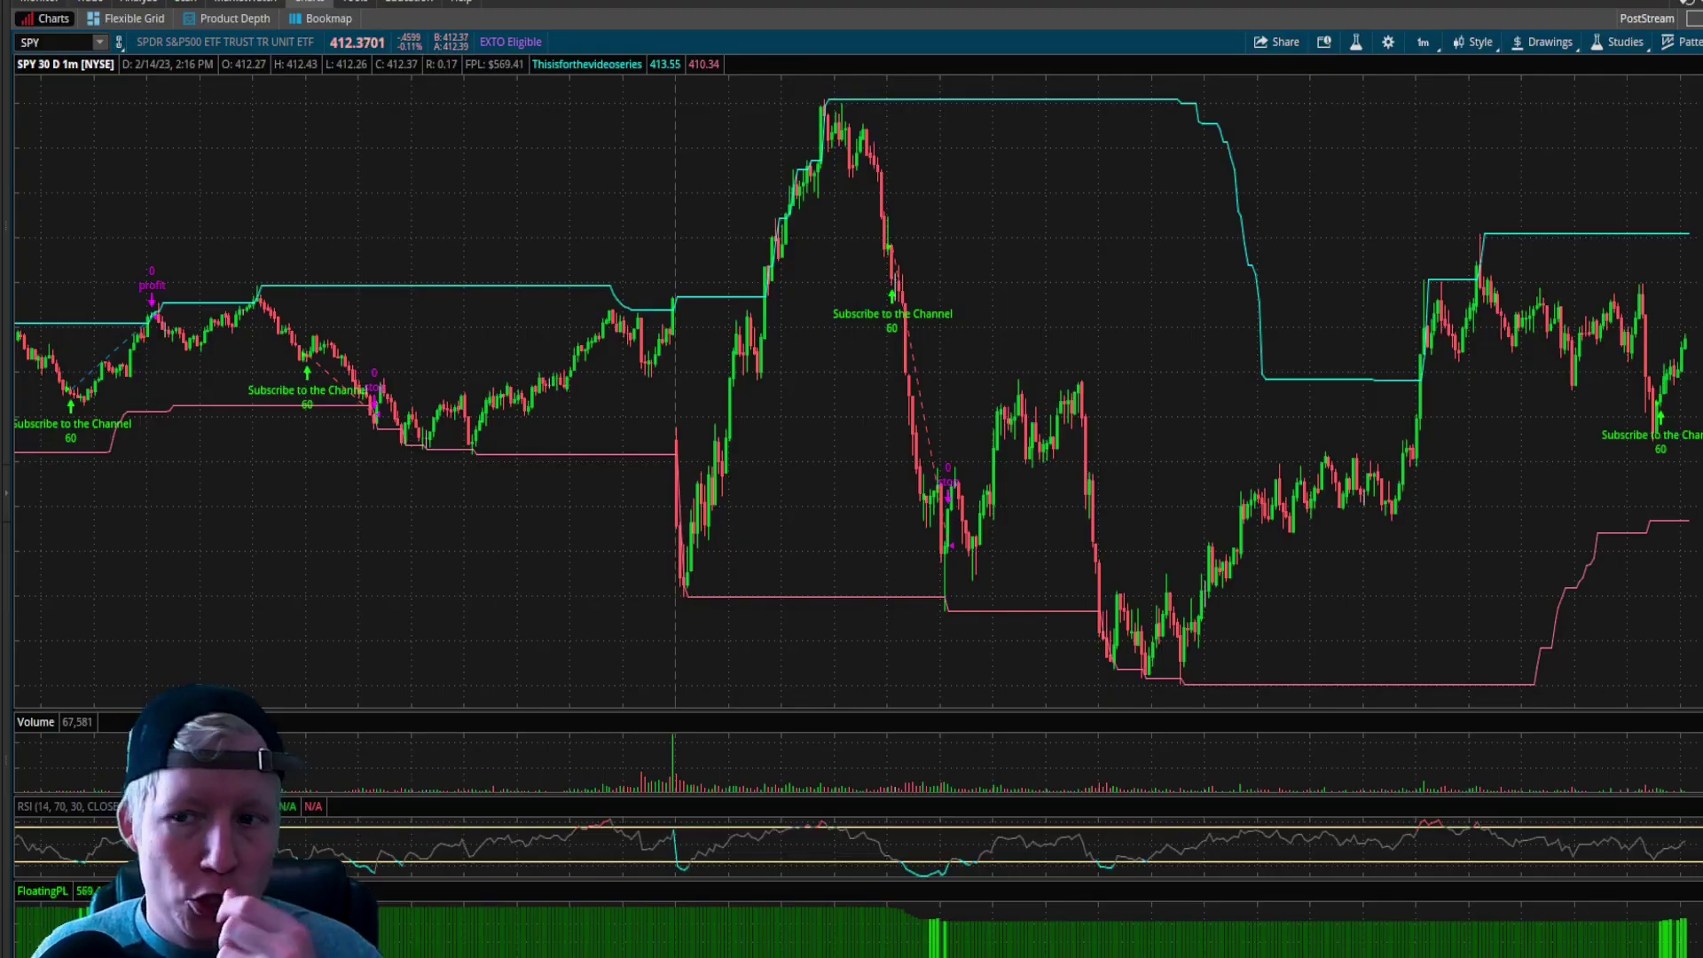
Switch the SPY chart to the Max : 1D timeframe and scroll back through the daily history.
scroll(804, 430, "left", 5)
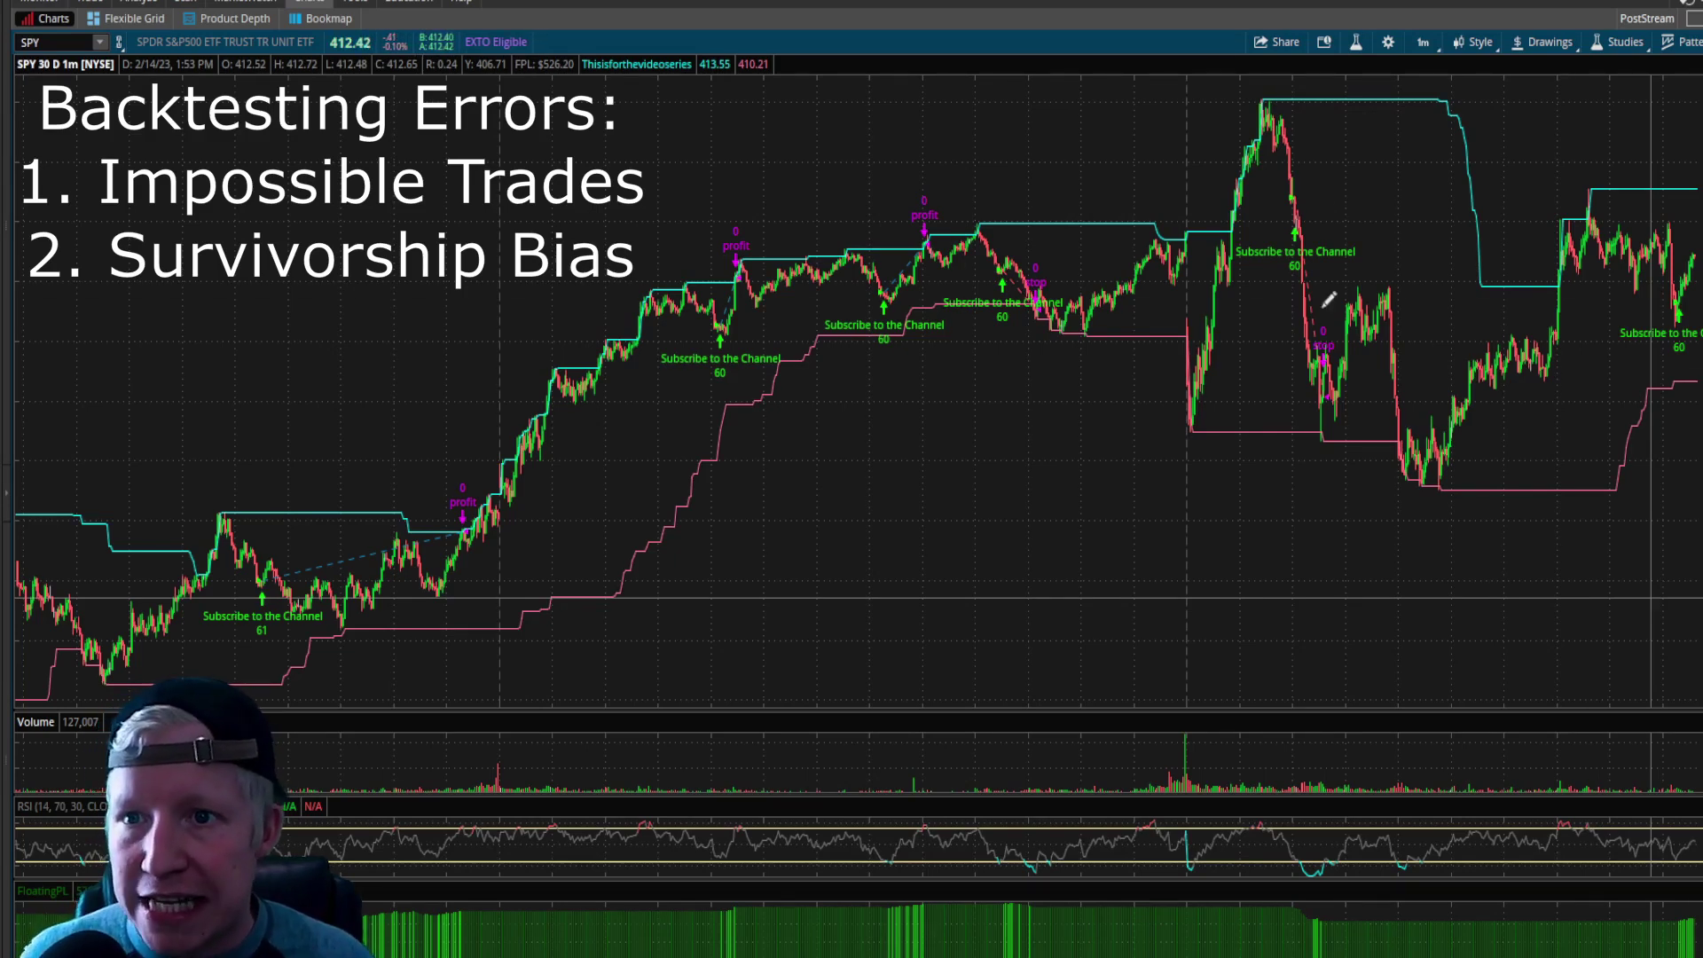
left_click(1424, 50)
left_click(1387, 279)
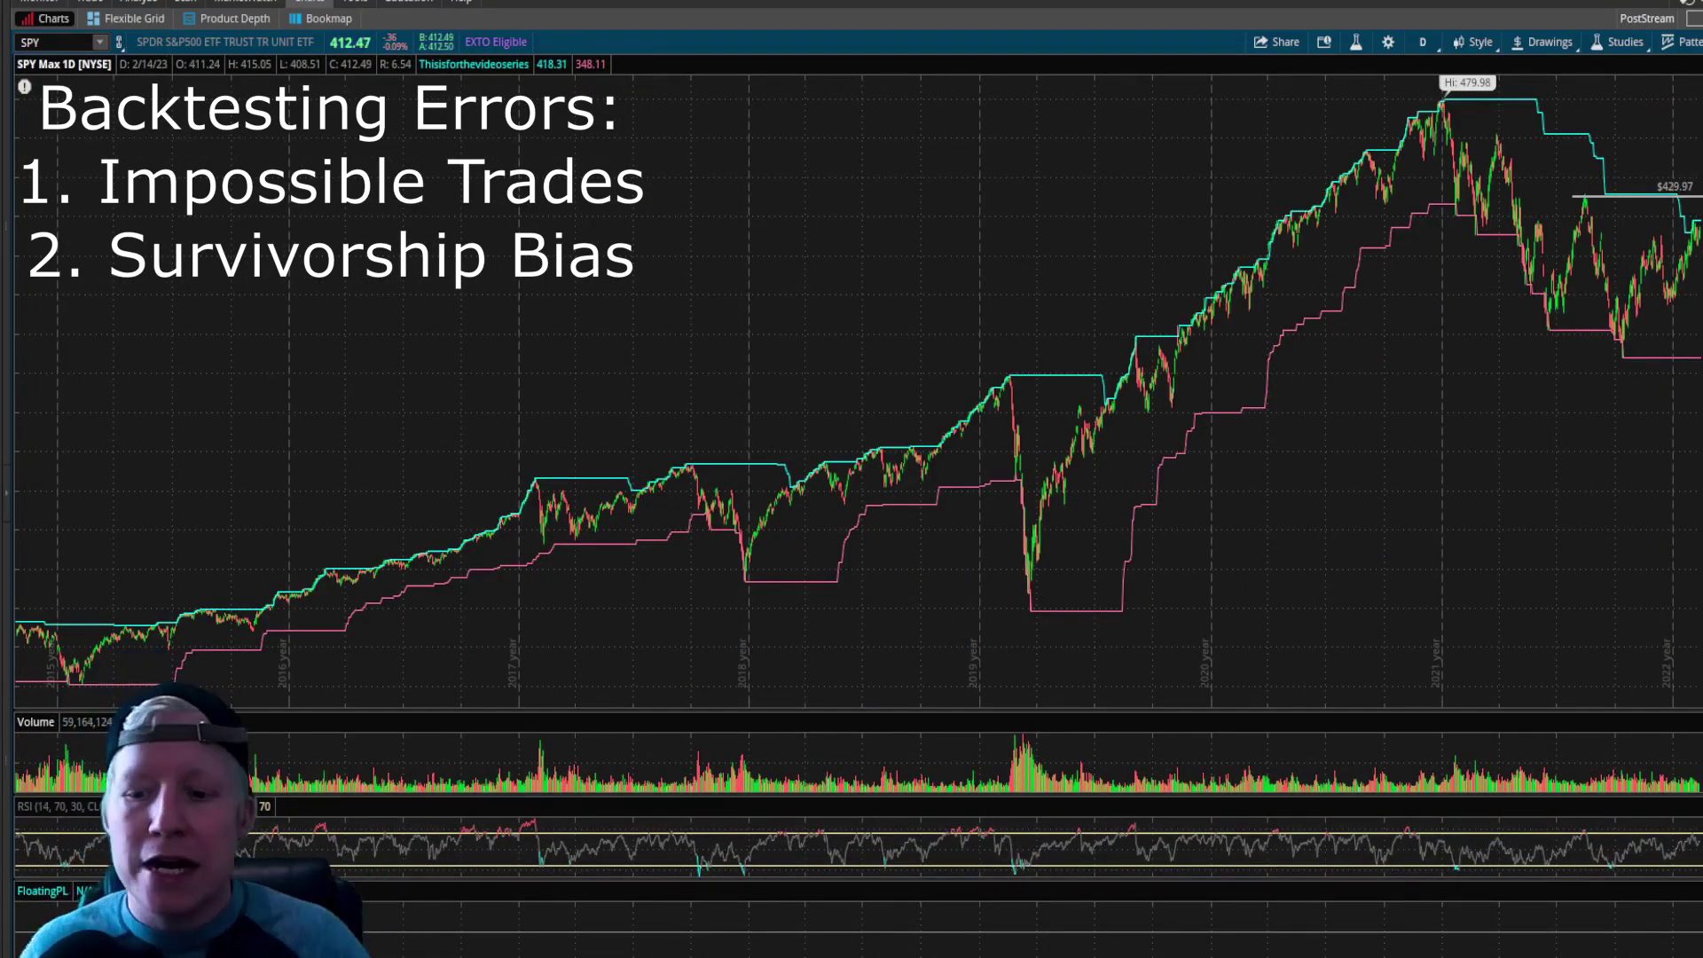
scroll(858, 390, "left", 10)
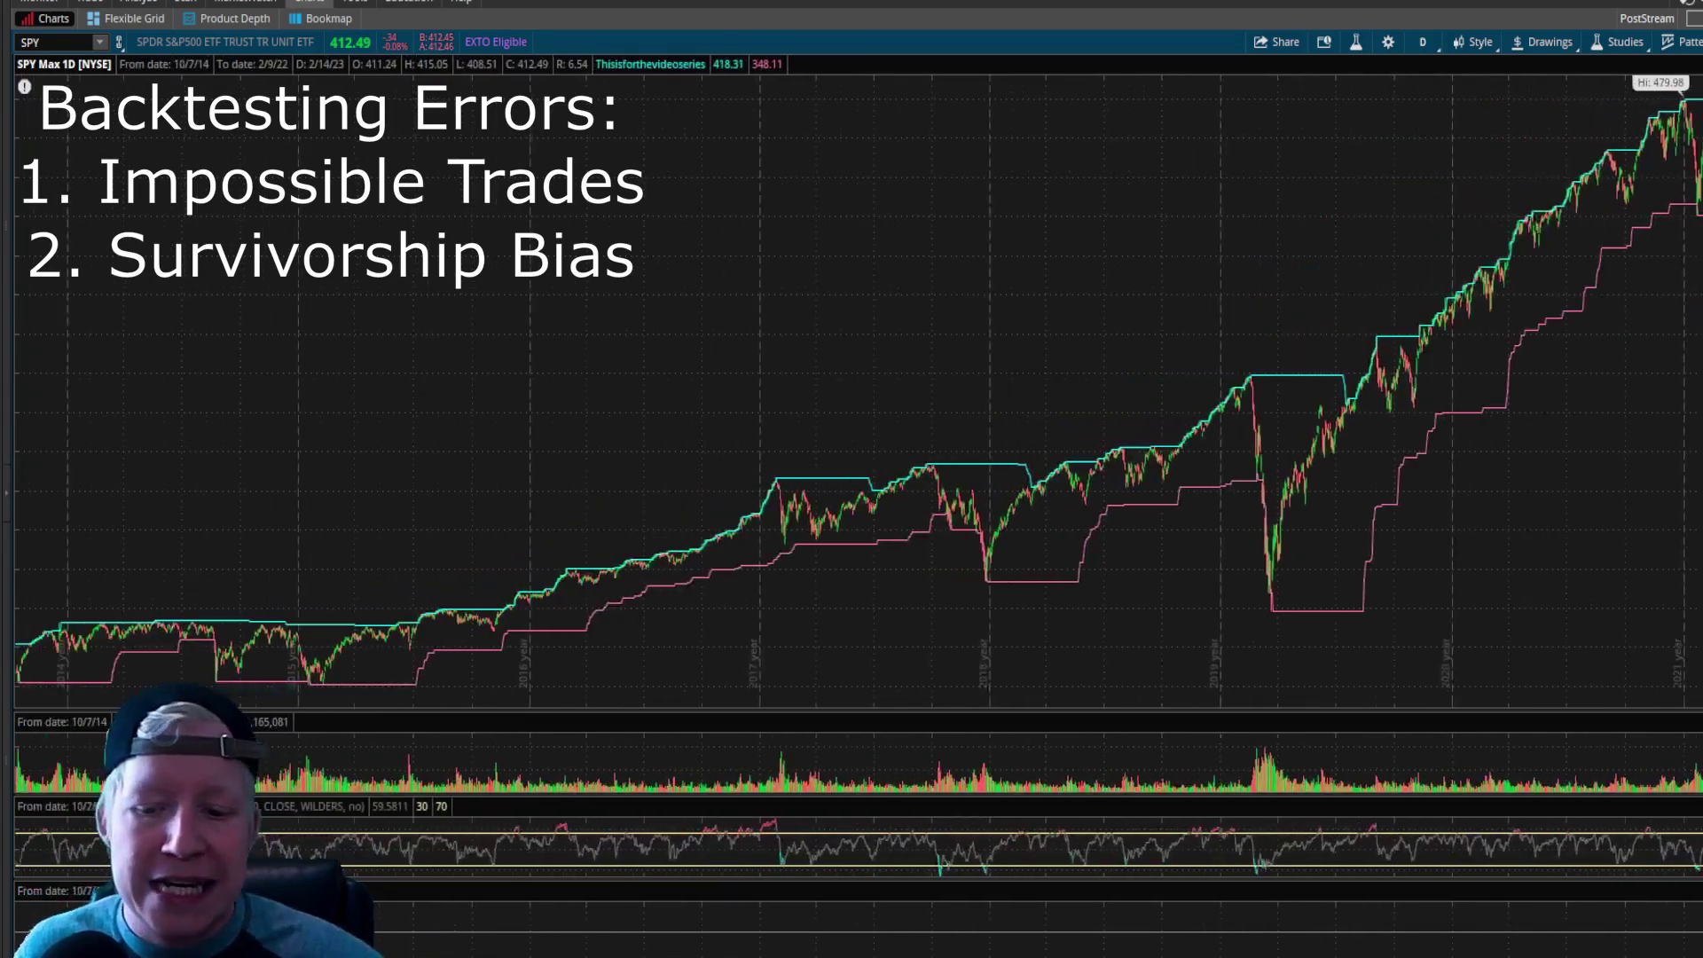
scroll(858, 390, "left", 10)
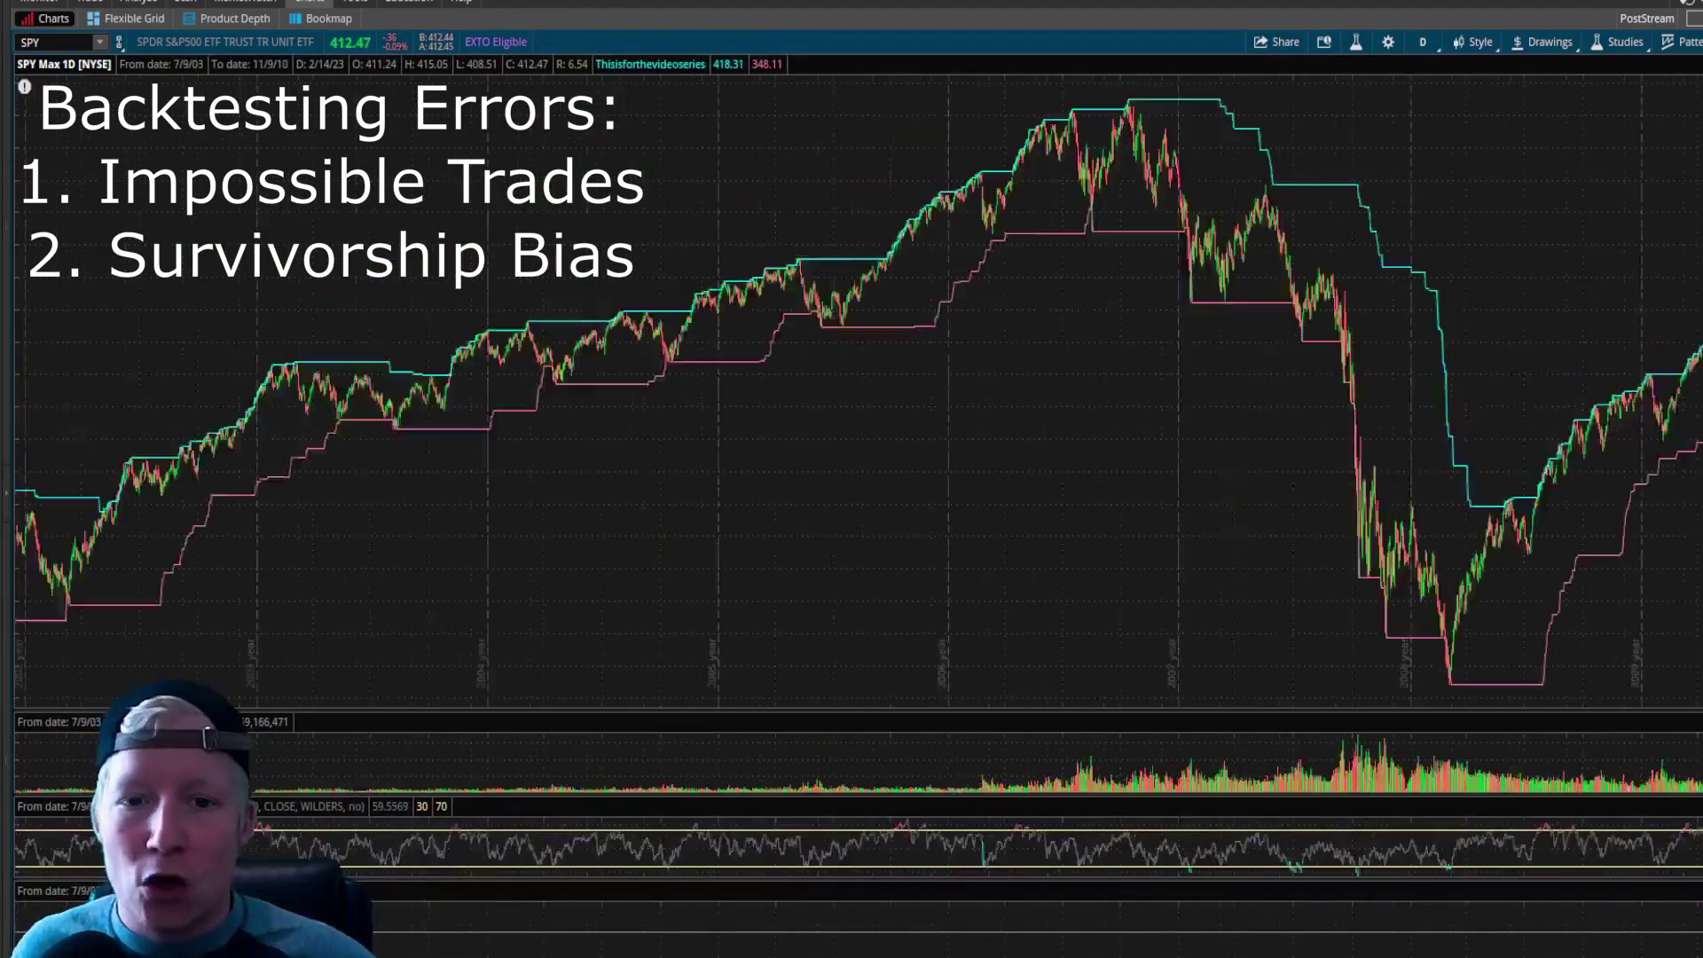
scroll(858, 390, "left", 10)
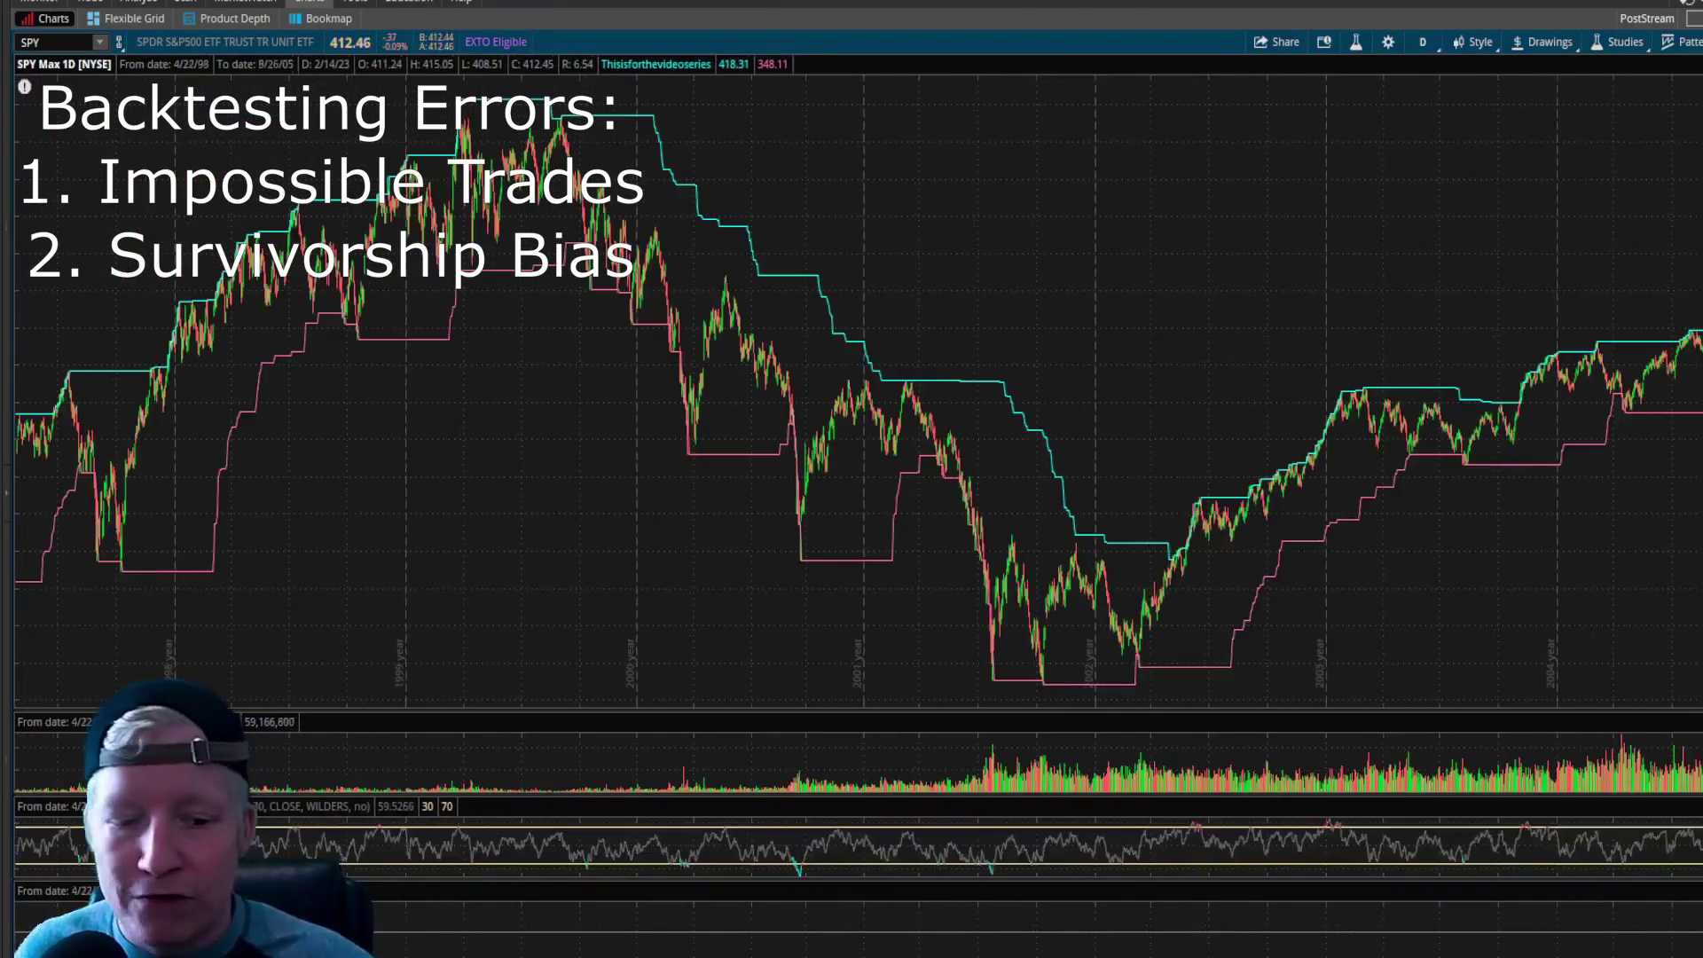
scroll(858, 390, "right", 20)
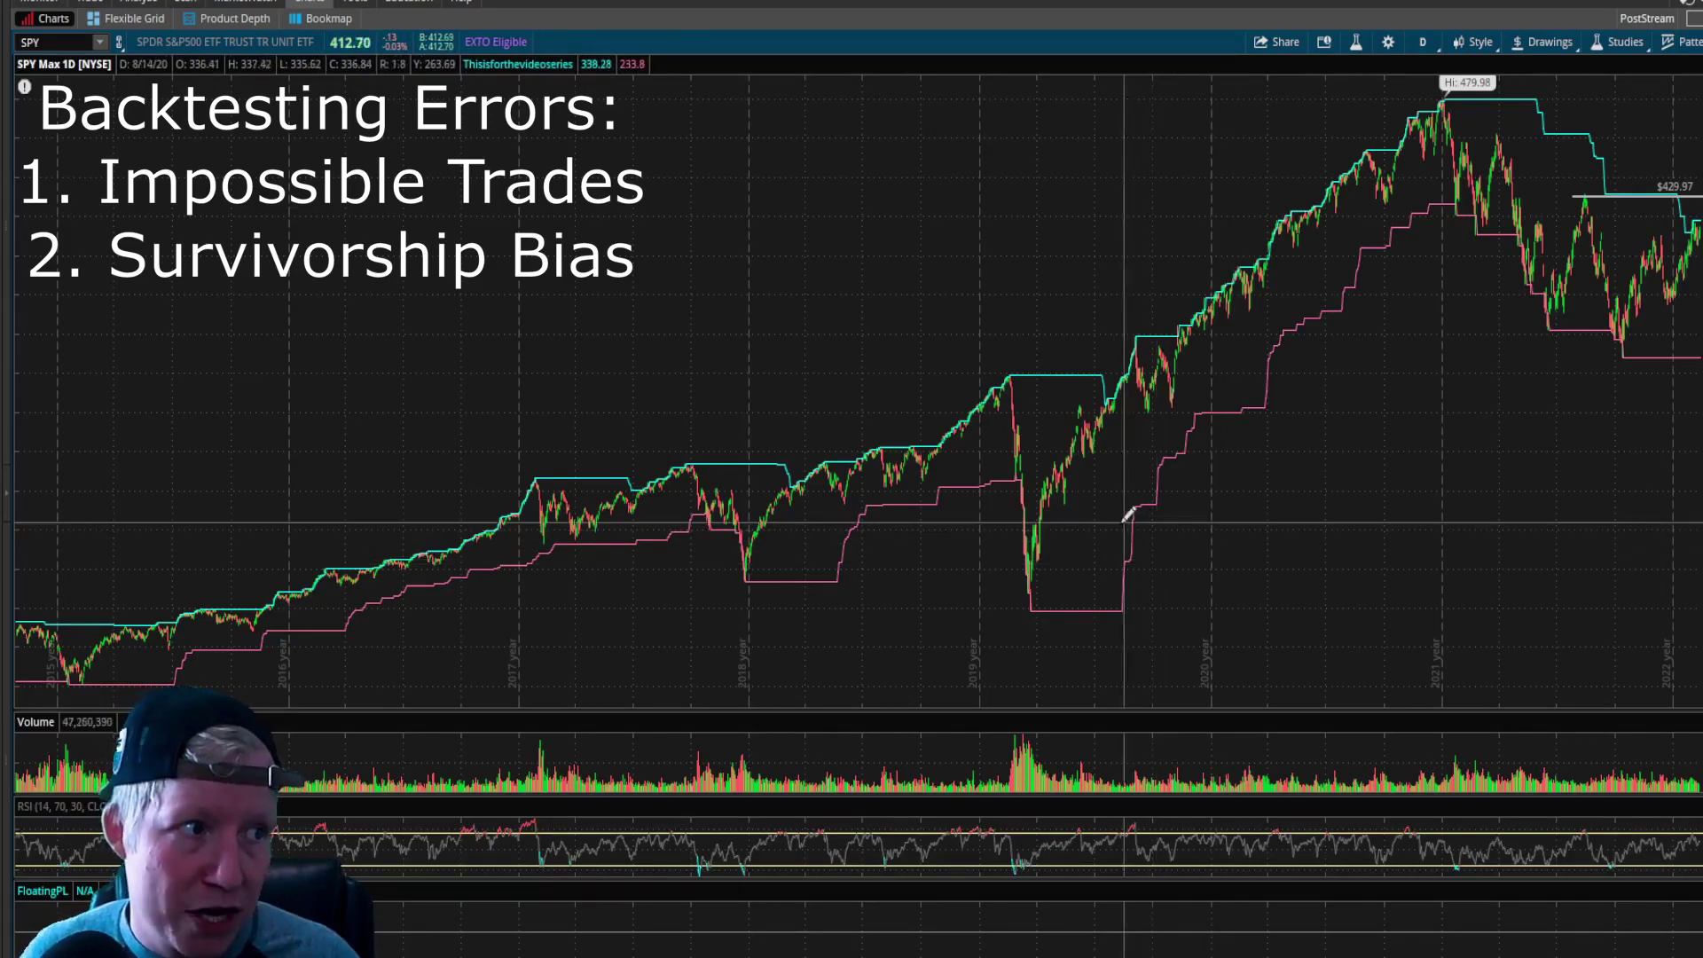
Return the SPY chart to 30 D : 1m and zoom into a shorter stretch of trades.
left_click(1428, 48)
left_click(1361, 130)
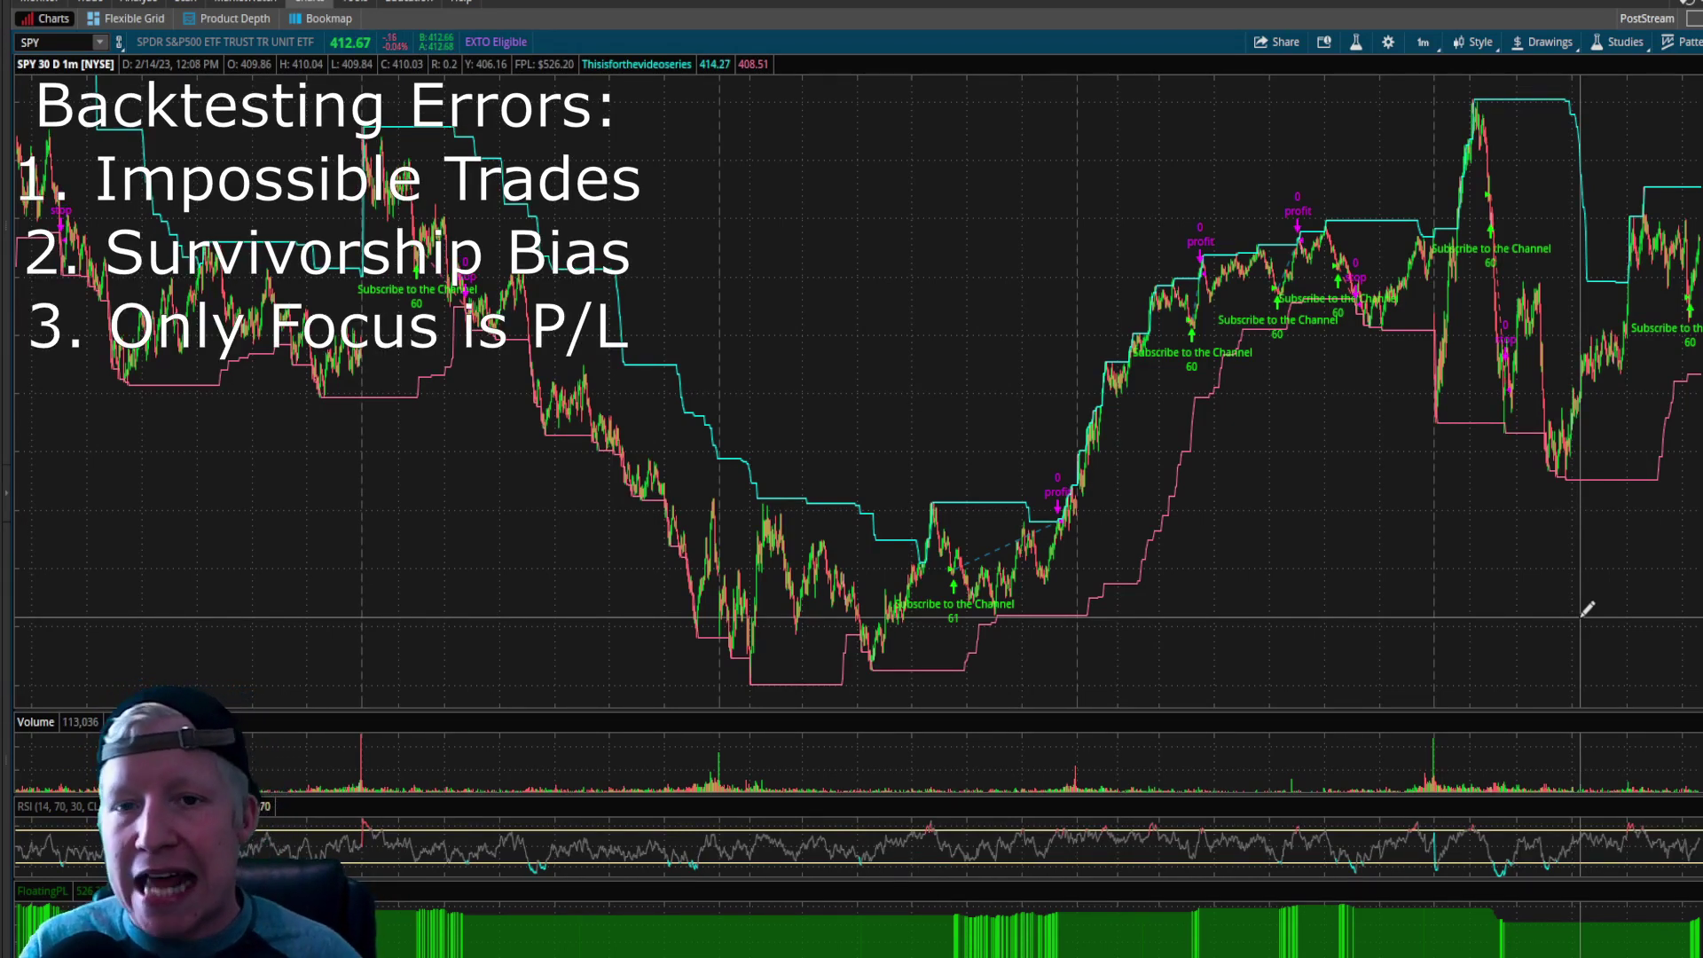
left_click_drag(1241, 394, 1214, 450)
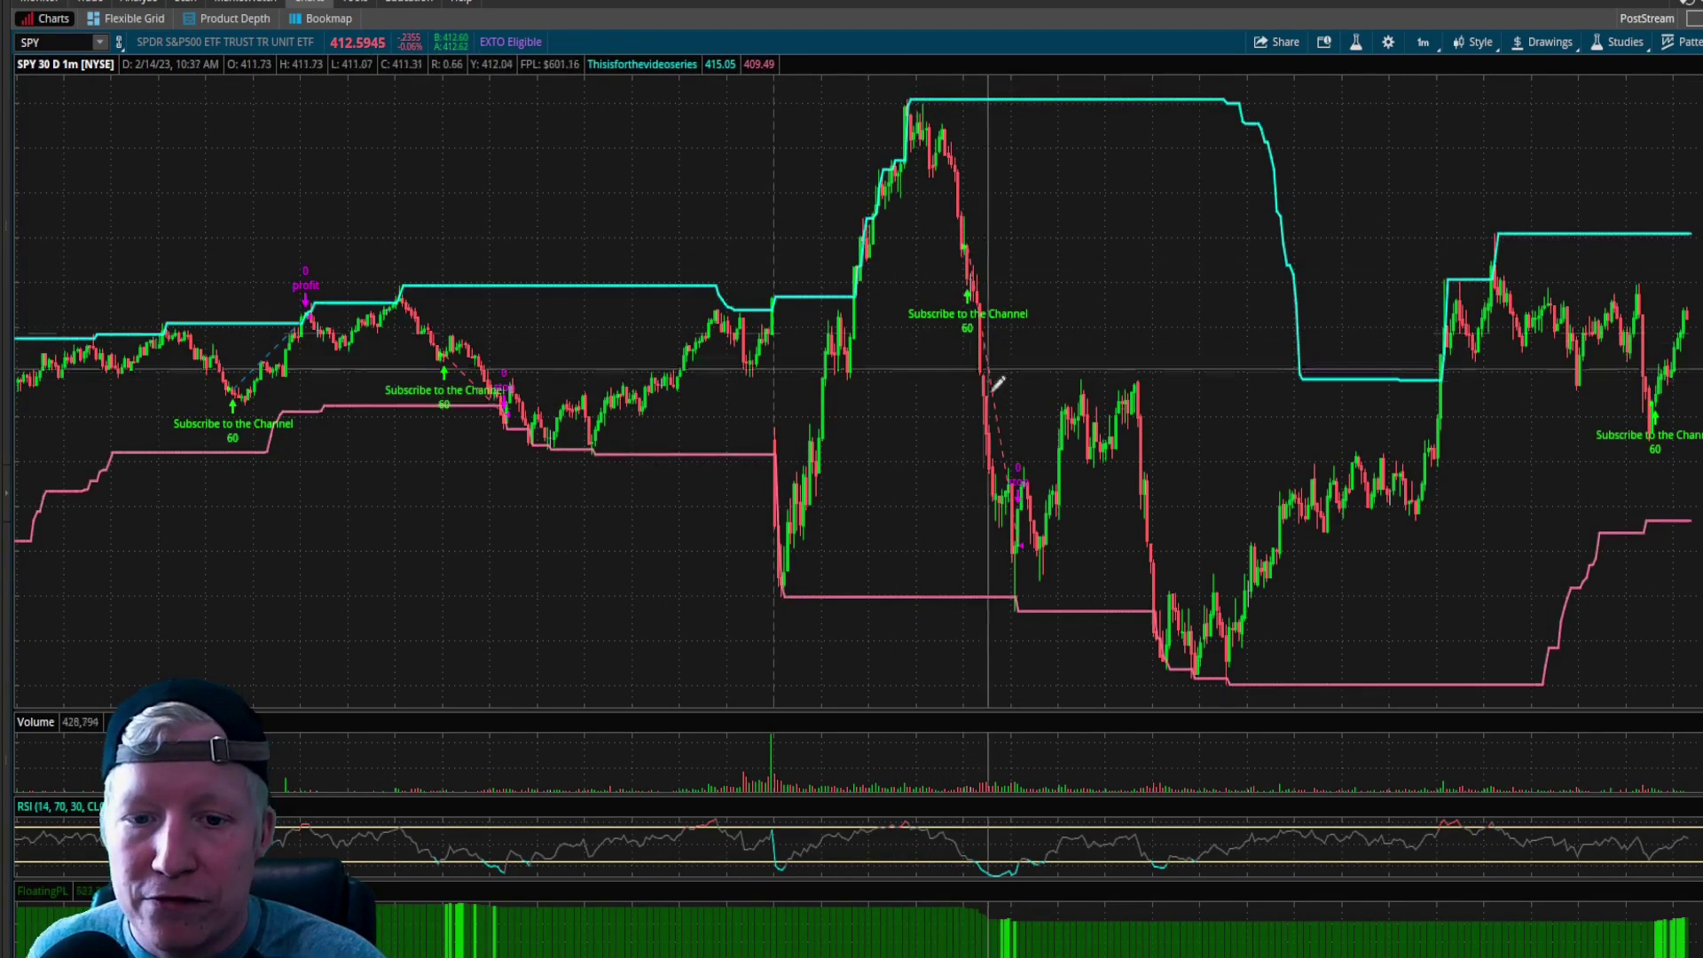
Open the SPY strategy's report and review its trades ($526.20 P/L over 41 orders).
right_click(1024, 549)
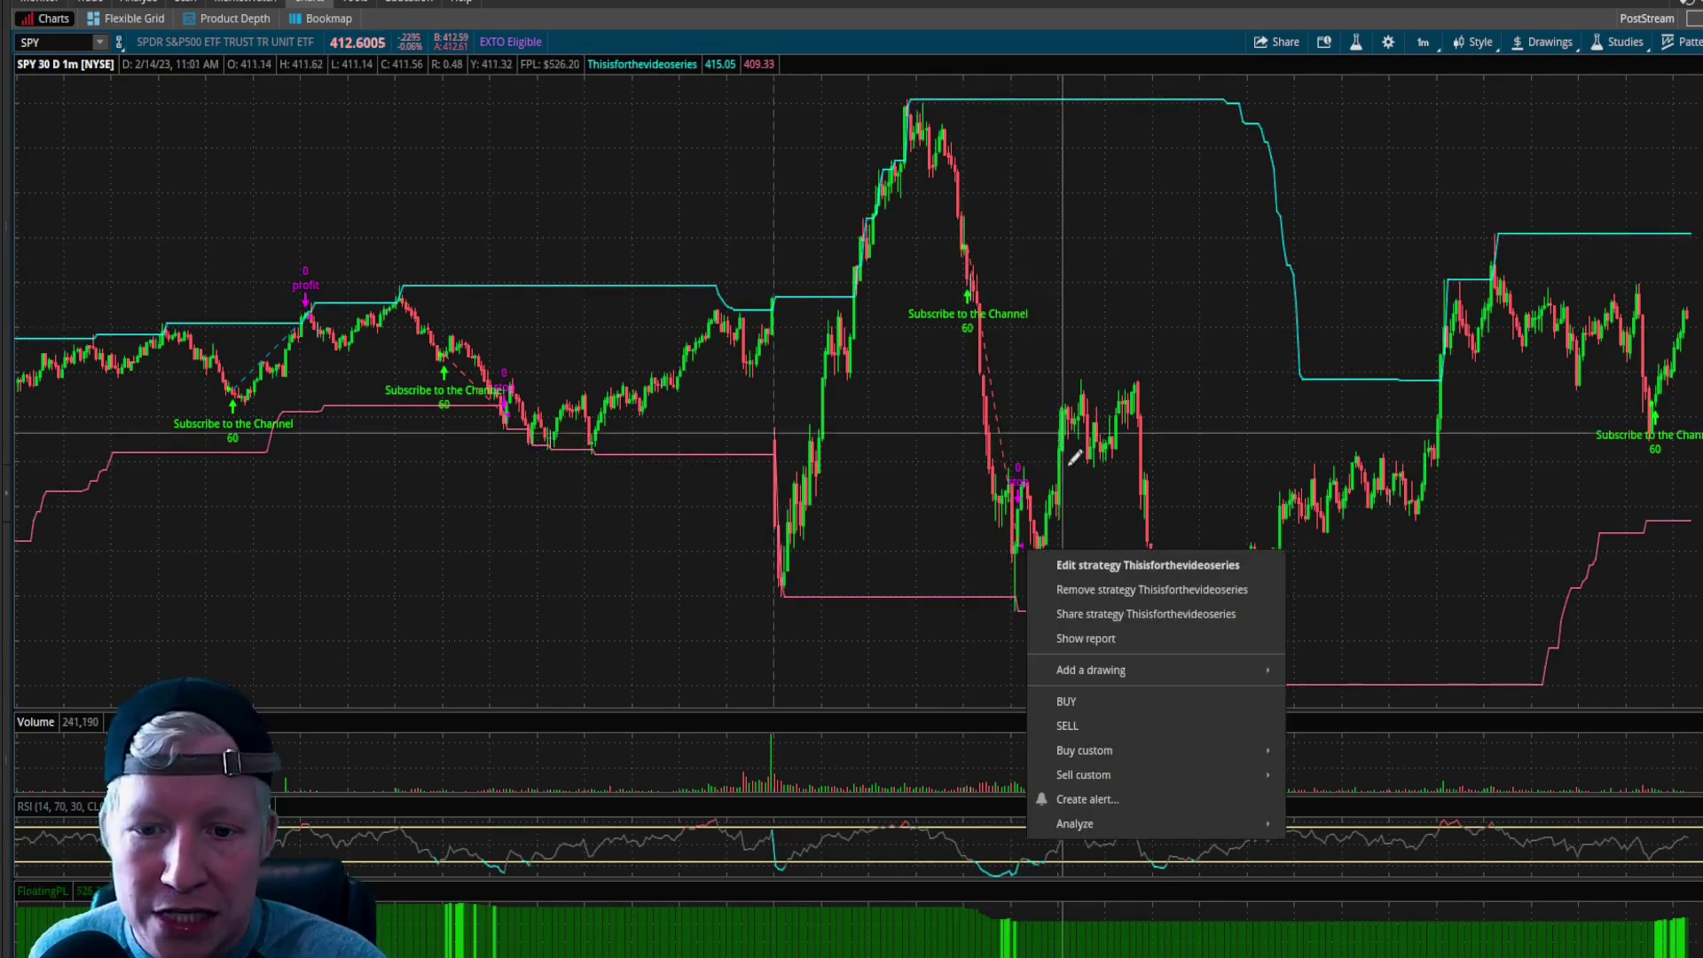
left_click(1105, 630)
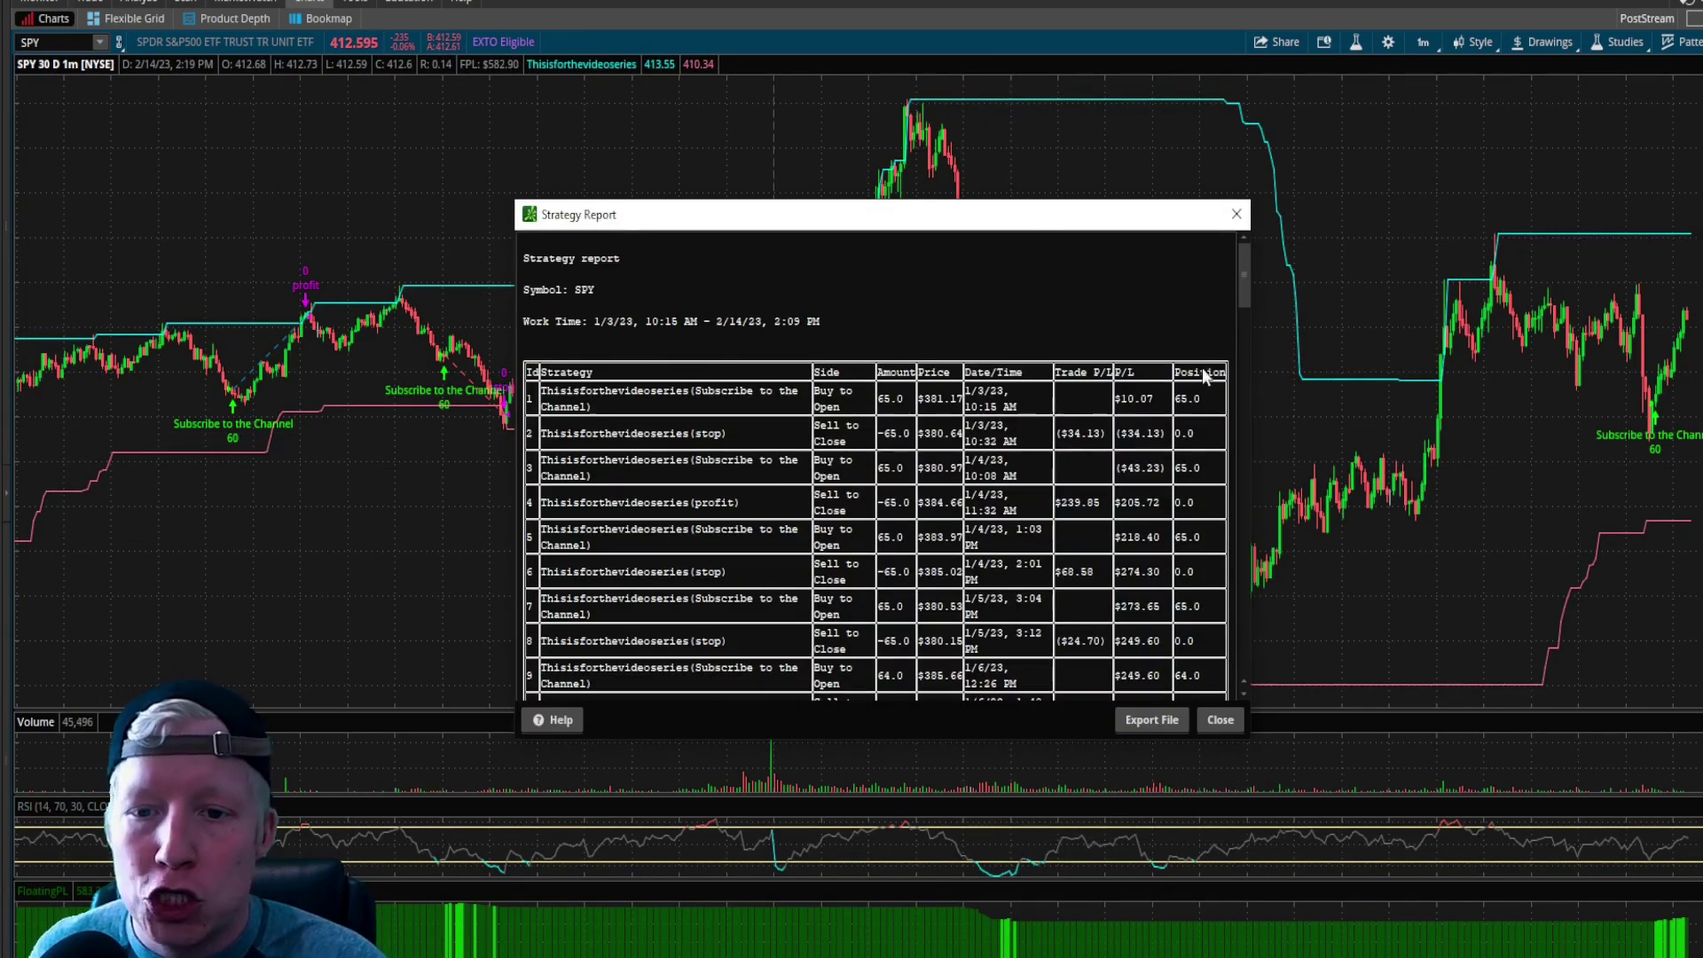
scroll(1198, 386, "down", 8)
scroll(1194, 402, "down", 6)
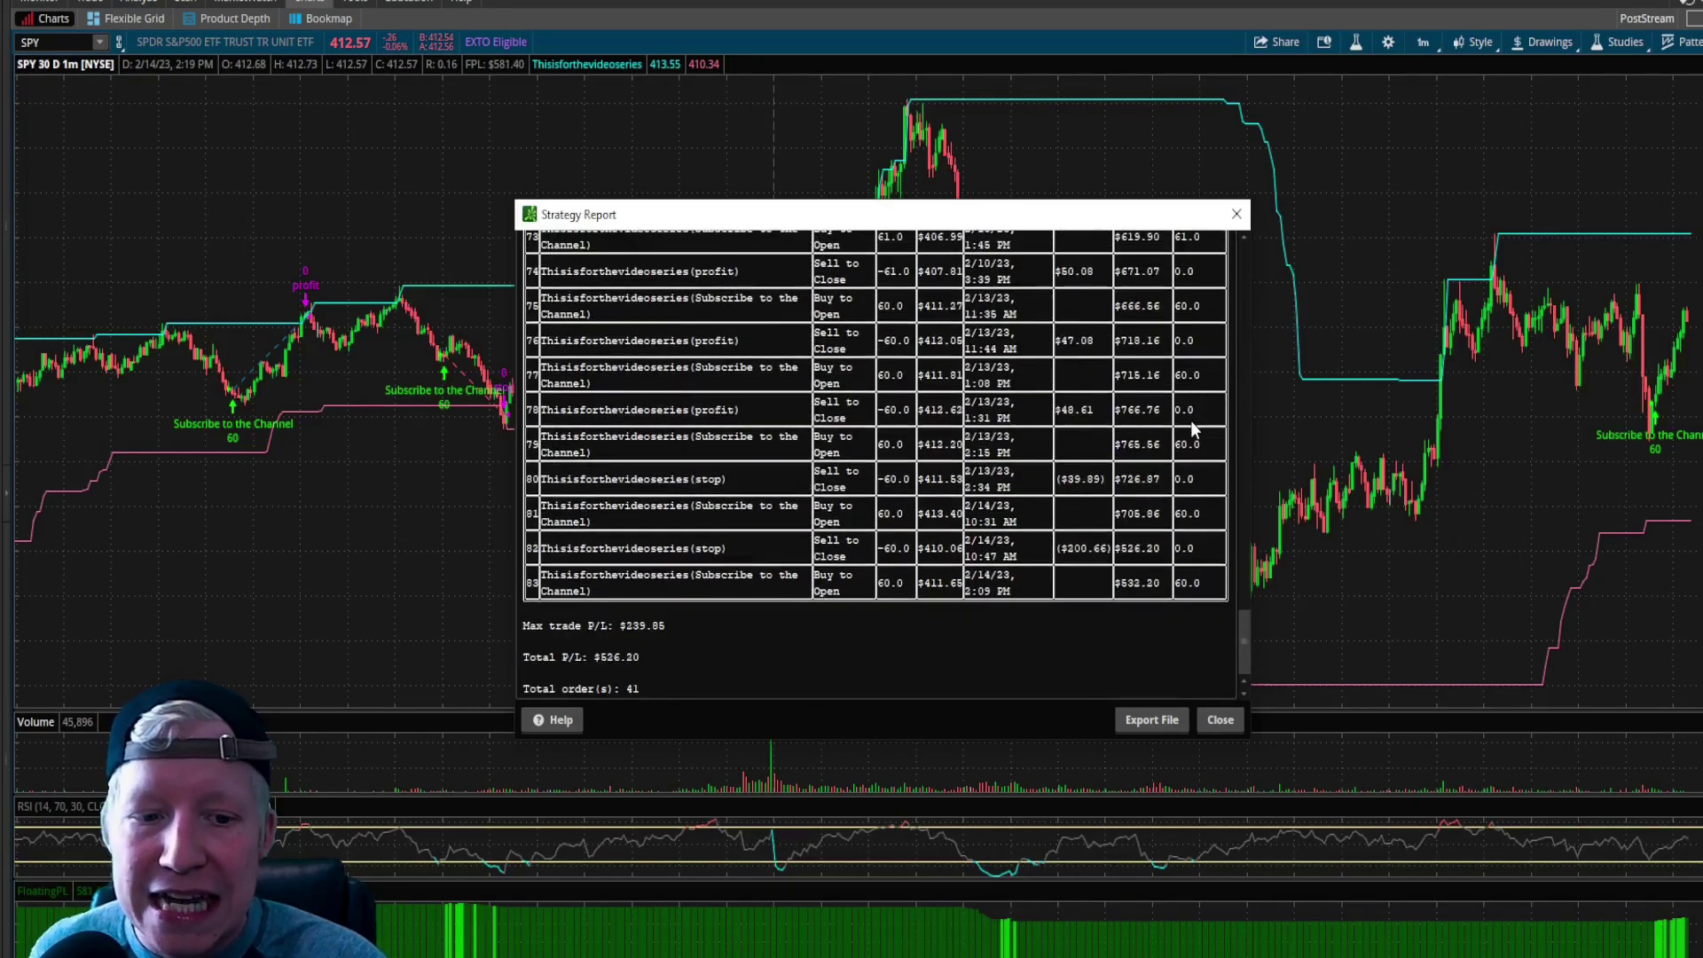
scroll(1144, 493, "up", 2)
scroll(1149, 493, "up", 15)
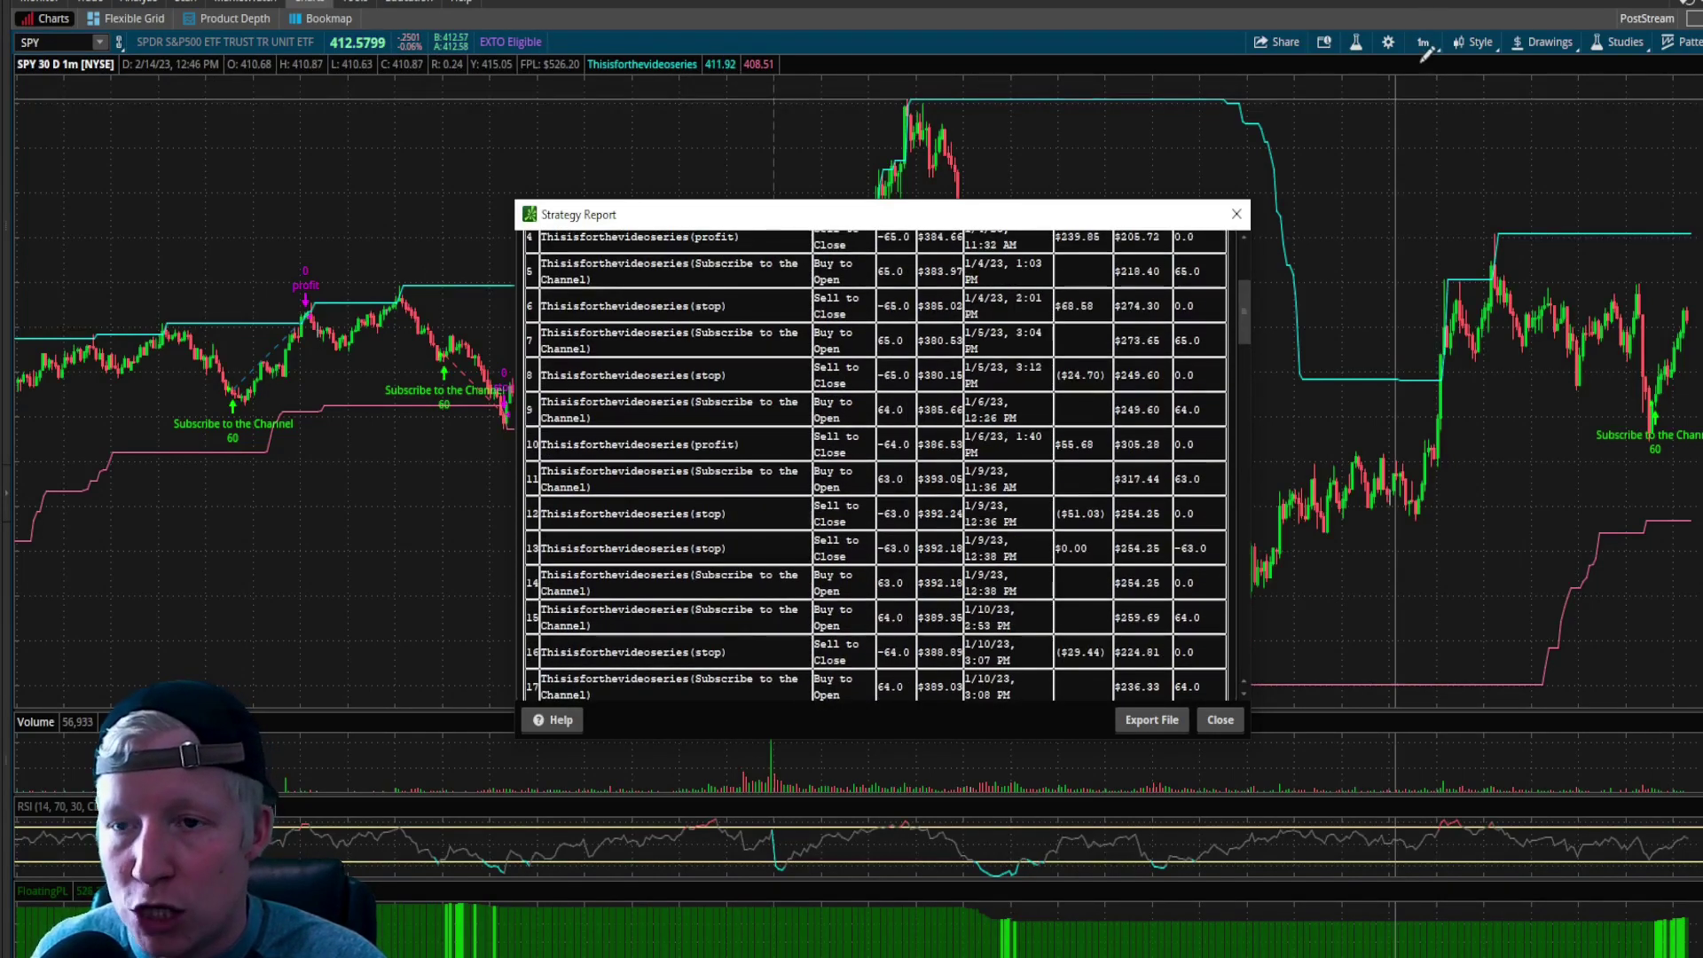
left_click(1420, 45)
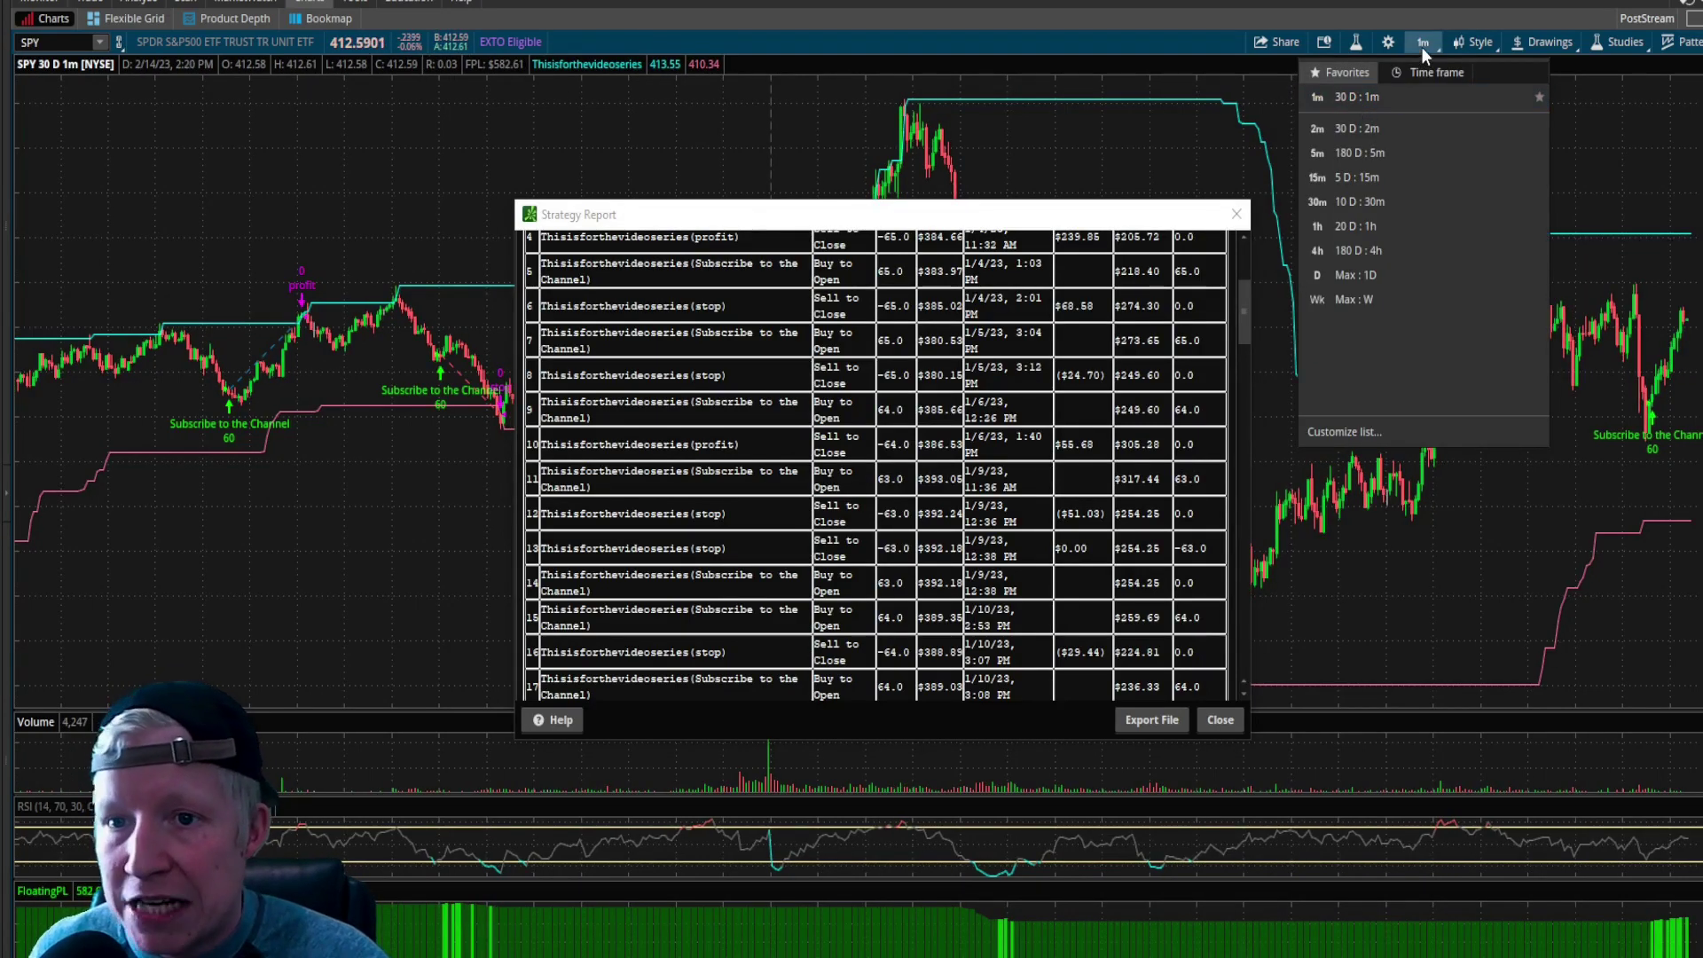
left_click(1420, 45)
scroll(1153, 391, "down", 10)
scroll(1162, 391, "down", 15)
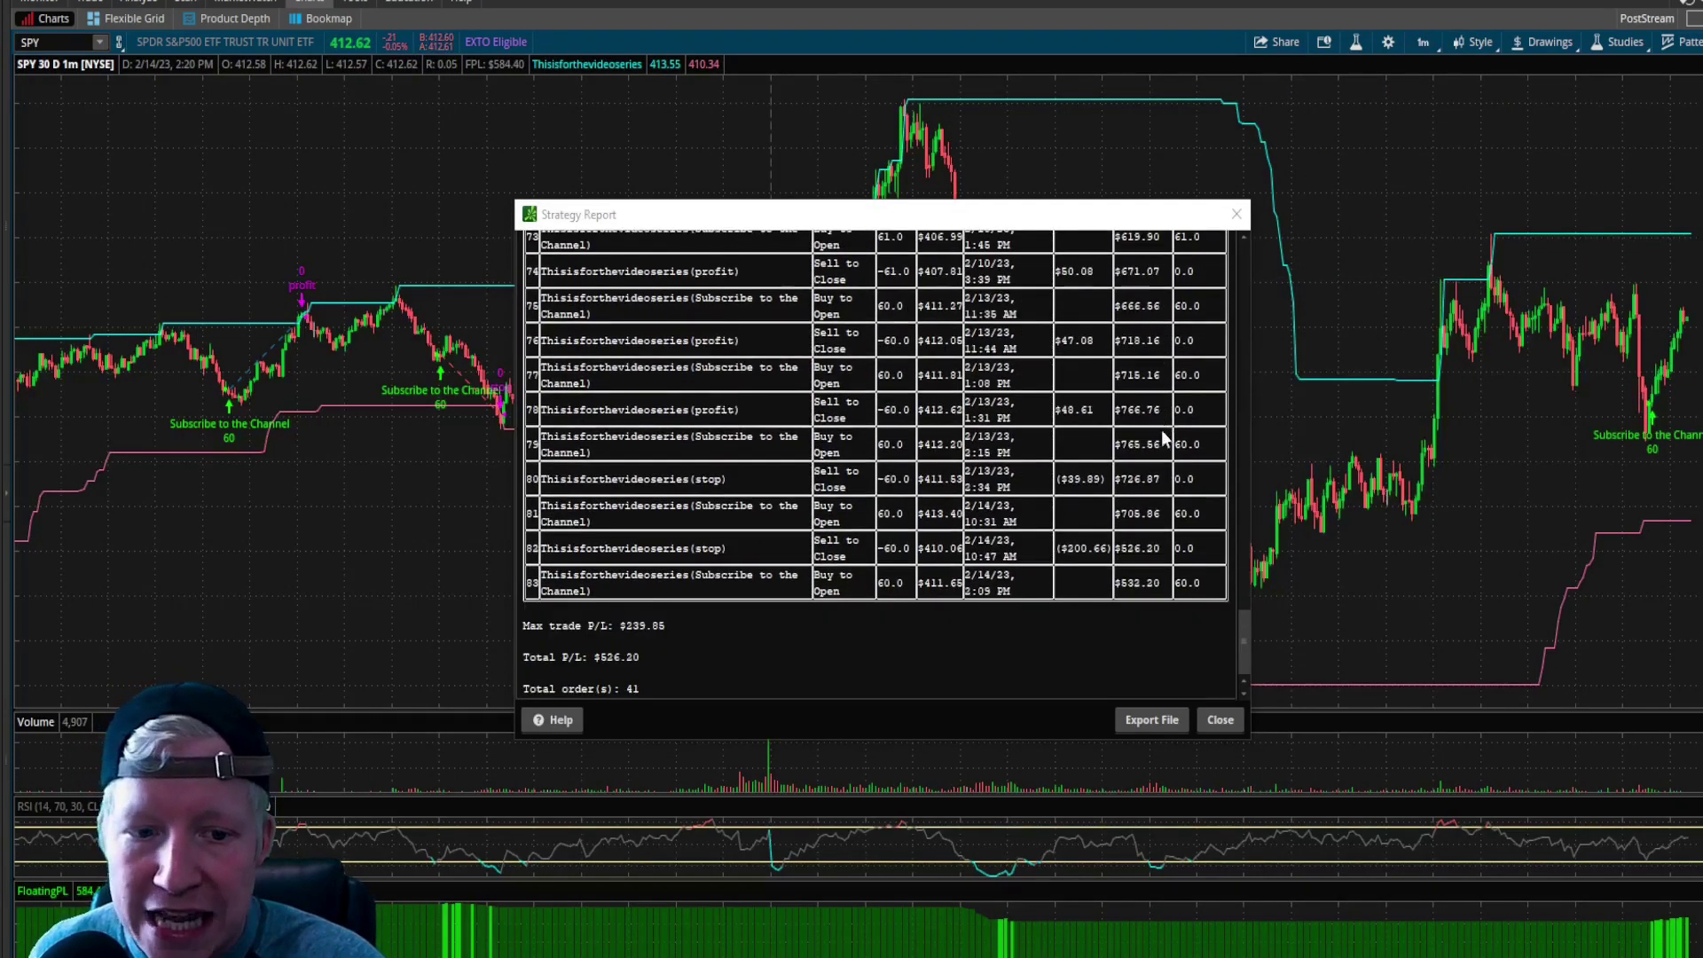
Export the report as a CSV named 'Thisisforthevideoseries Test' in Documents.
left_click(1146, 717)
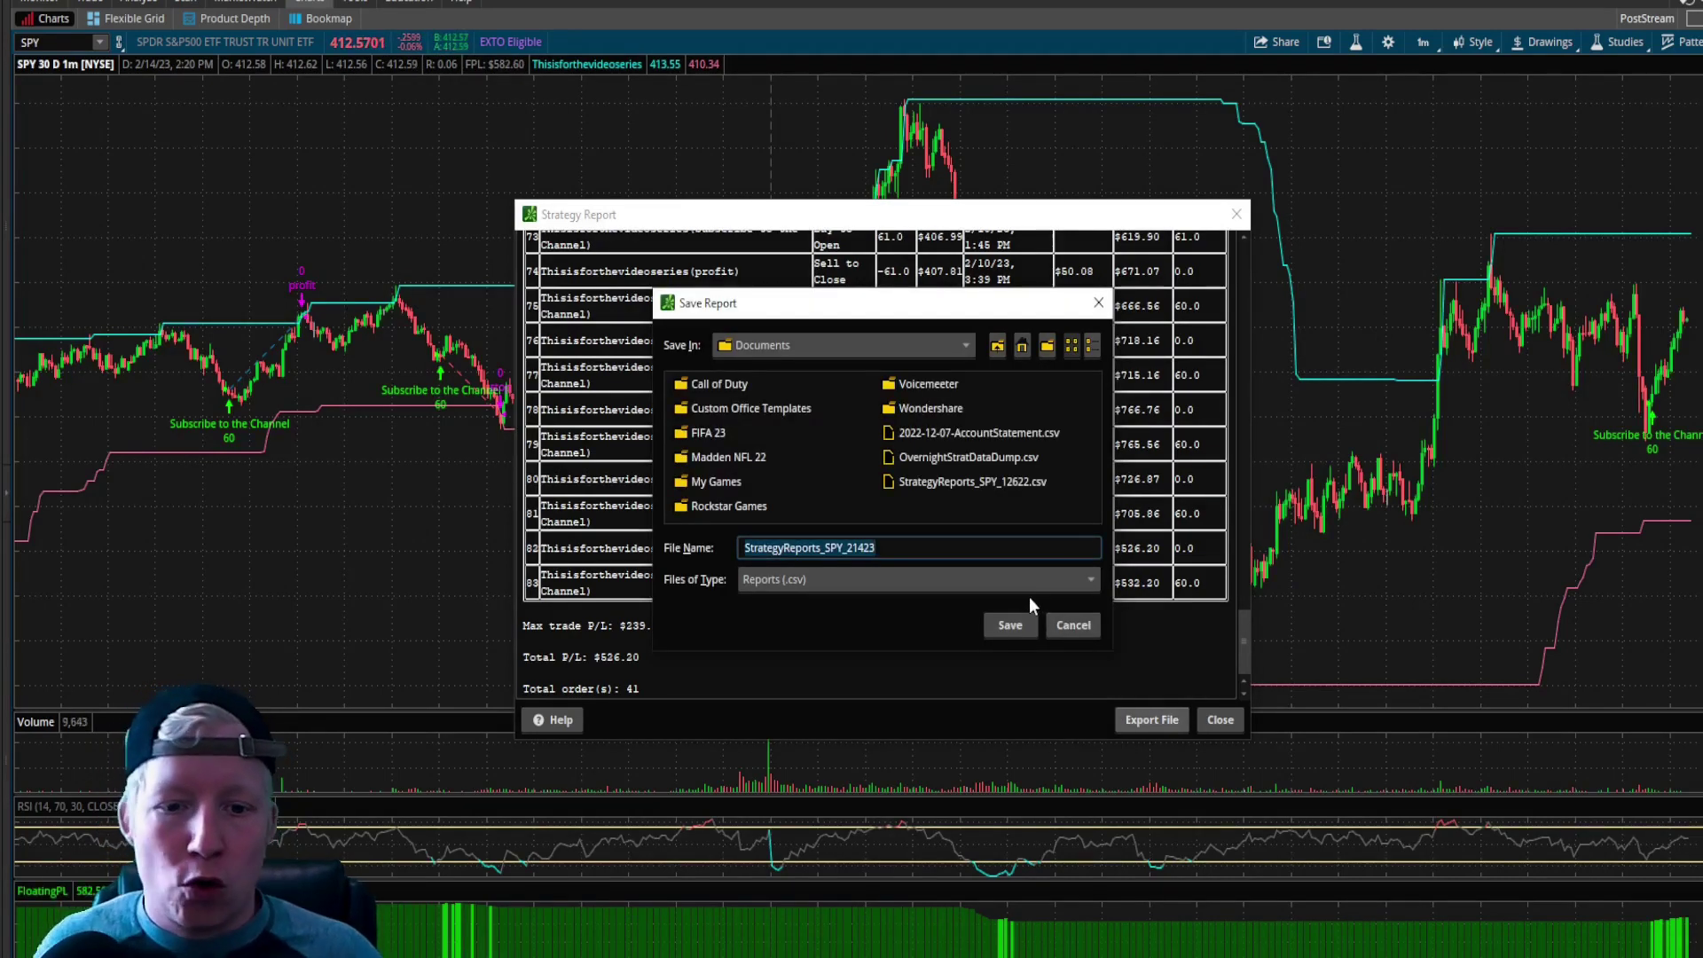
type("Th")
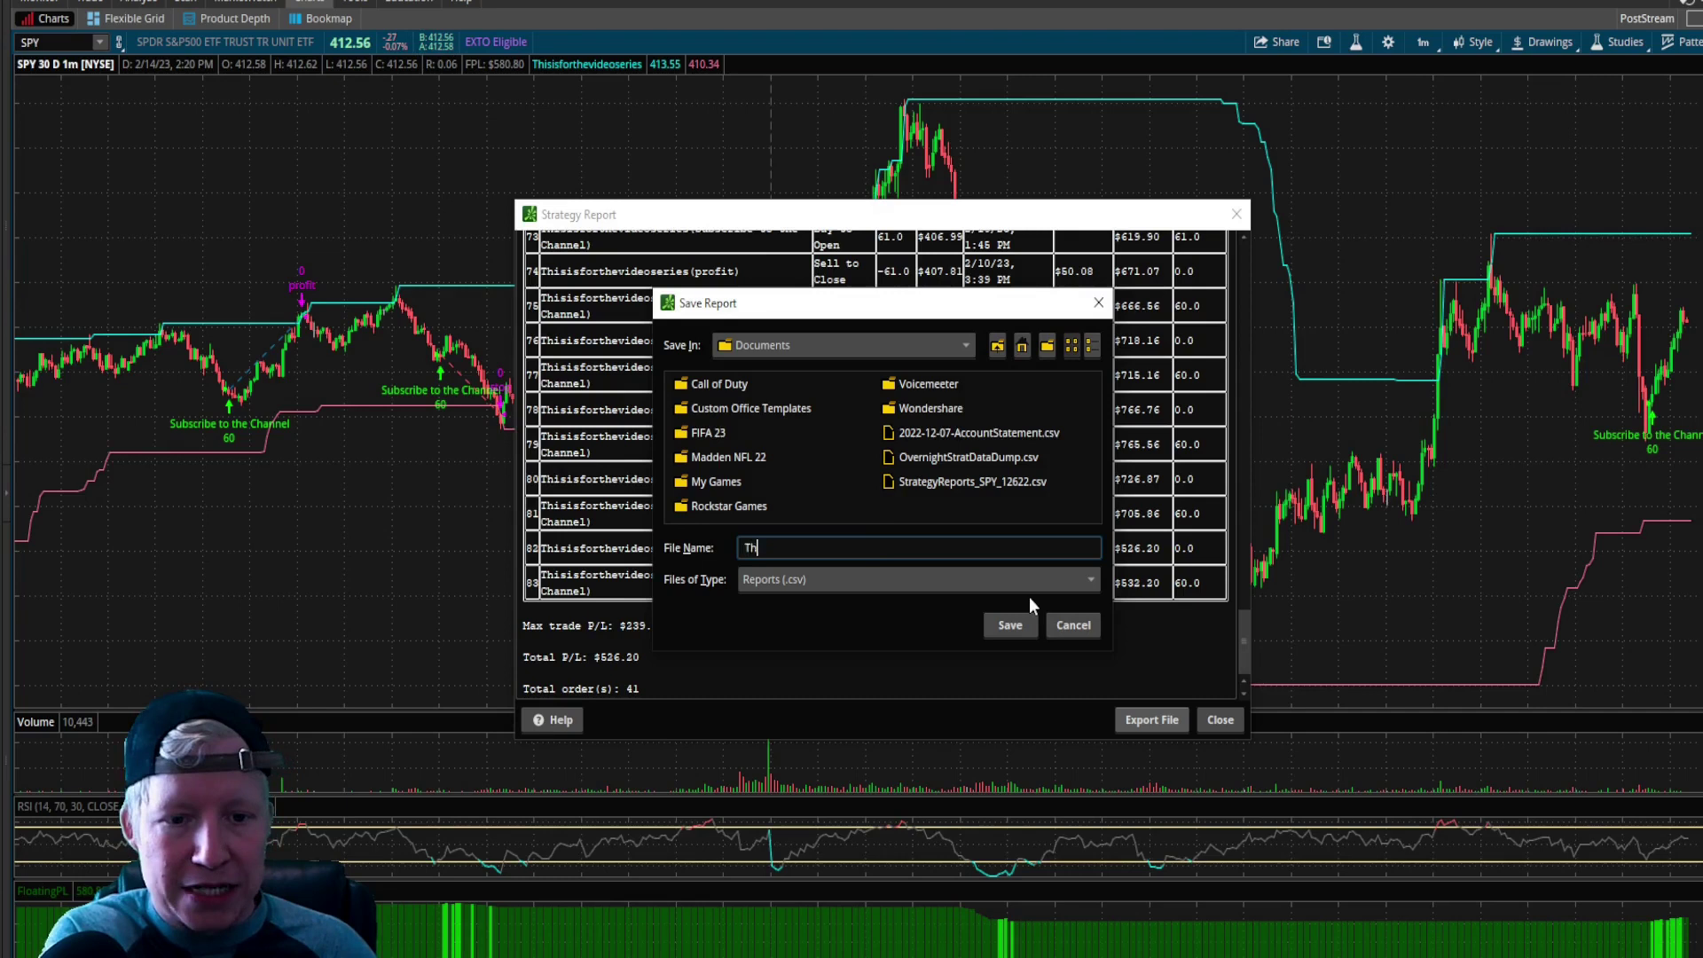
type("isisforthevideoseries Test")
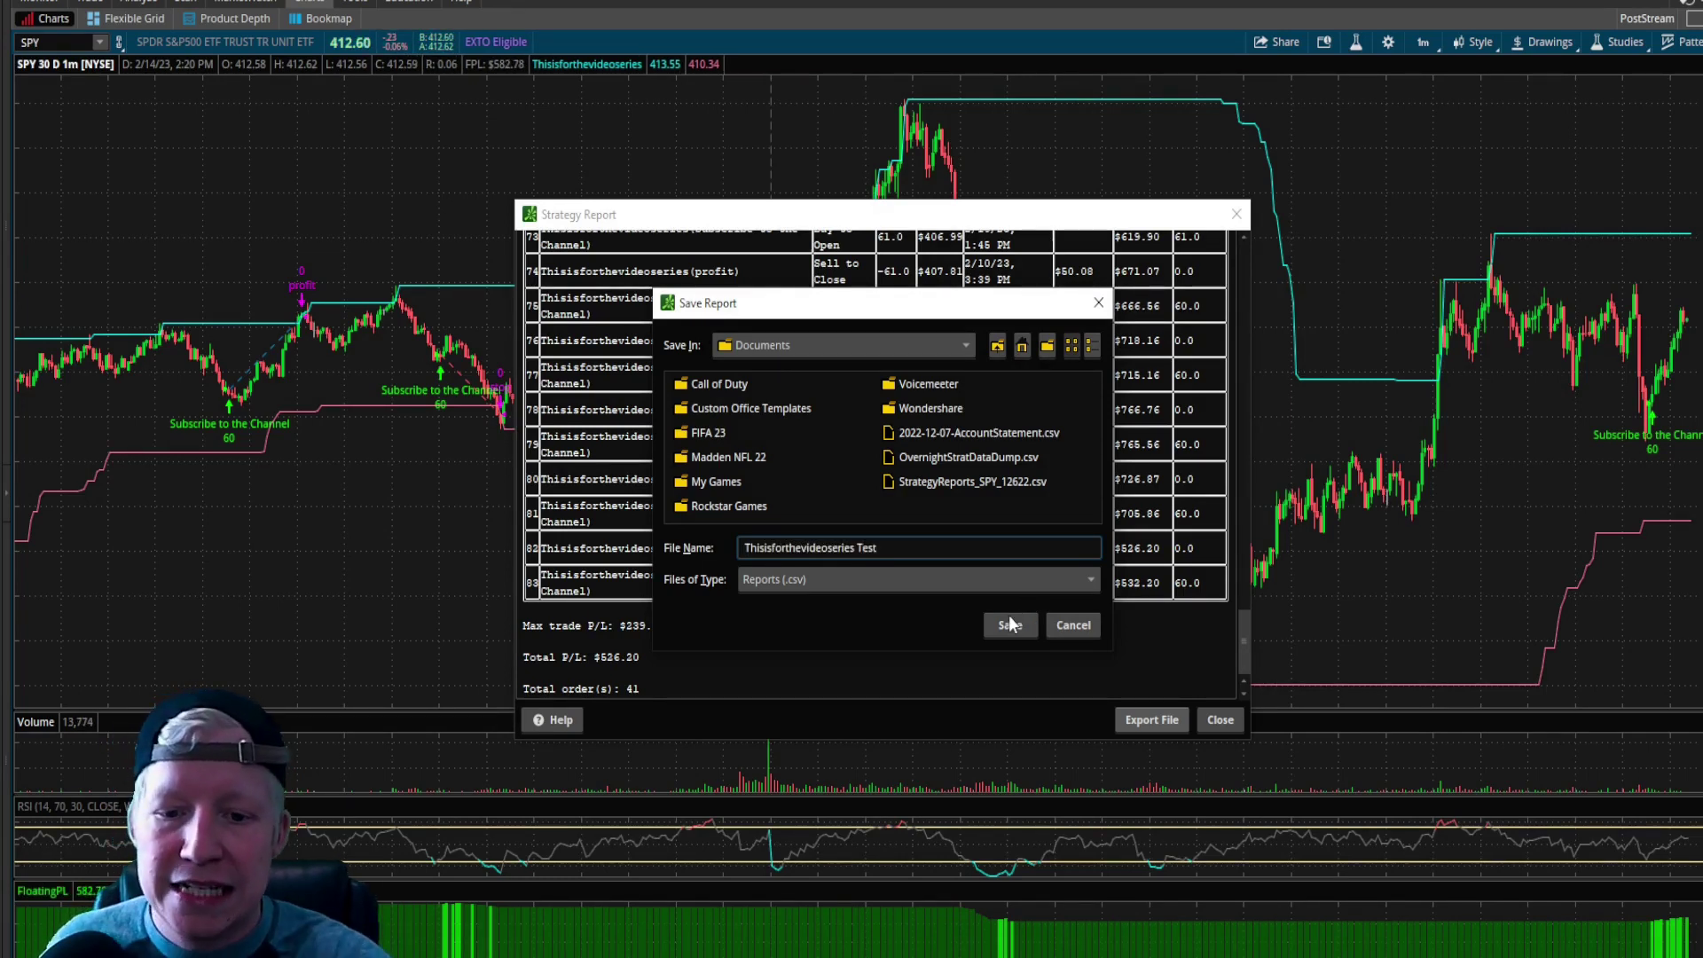
left_click(1010, 621)
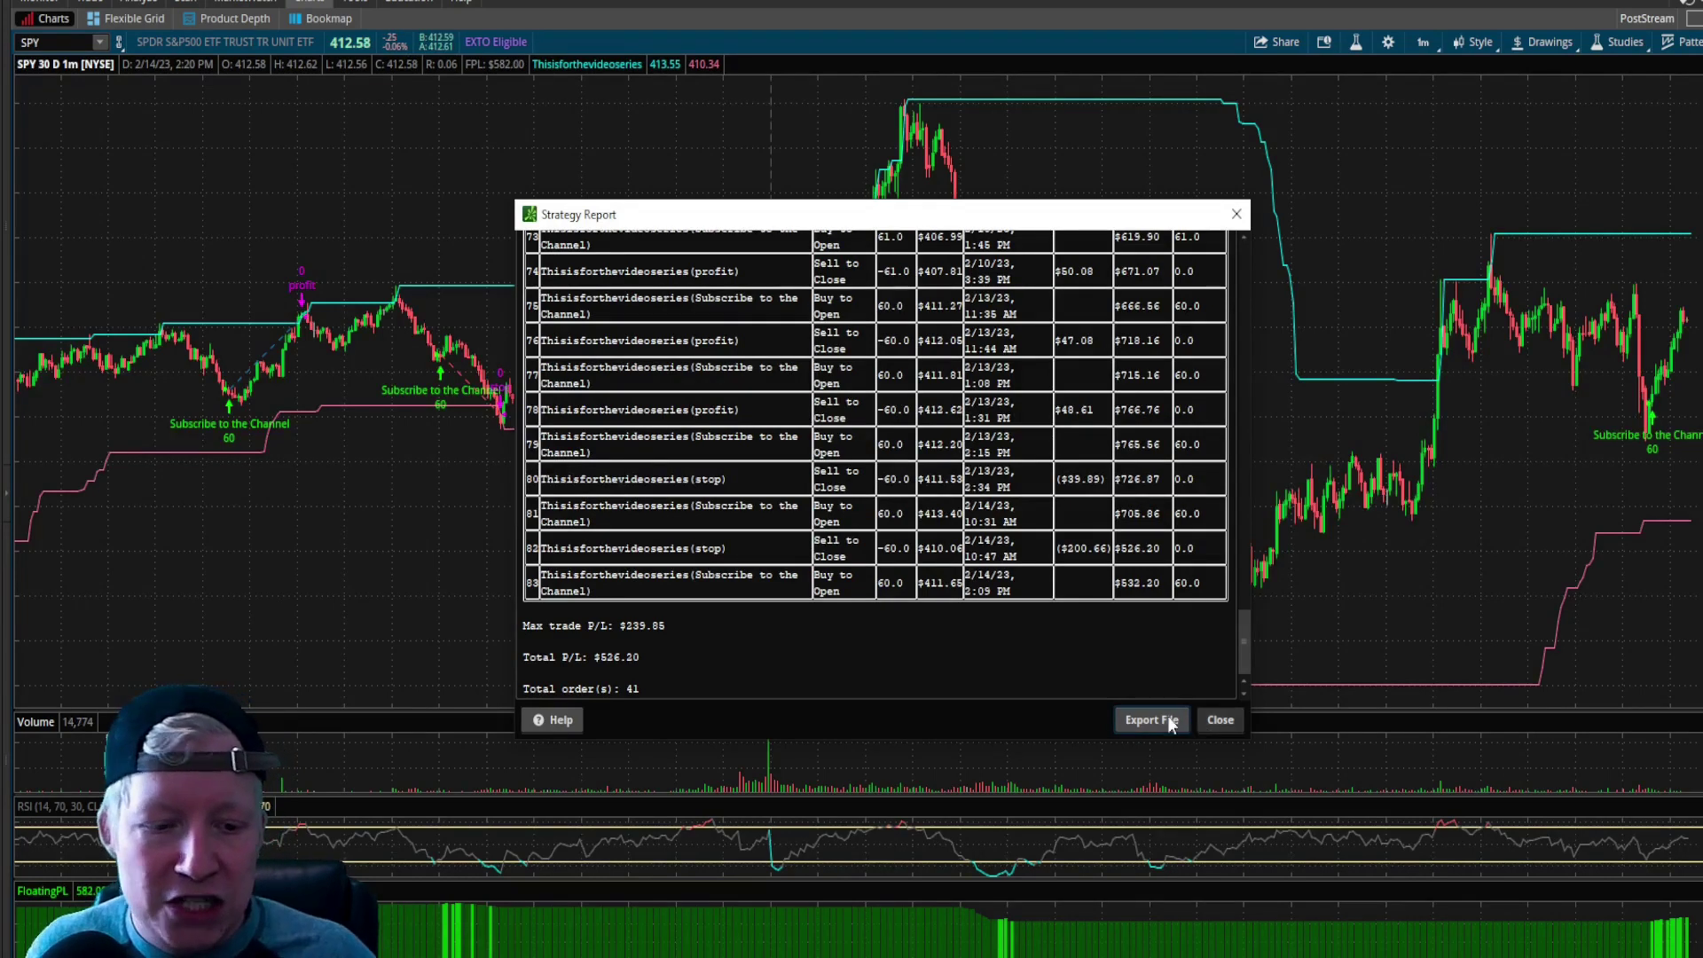
Close the strategy report and launch Excel from Windows search.
left_click(1217, 721)
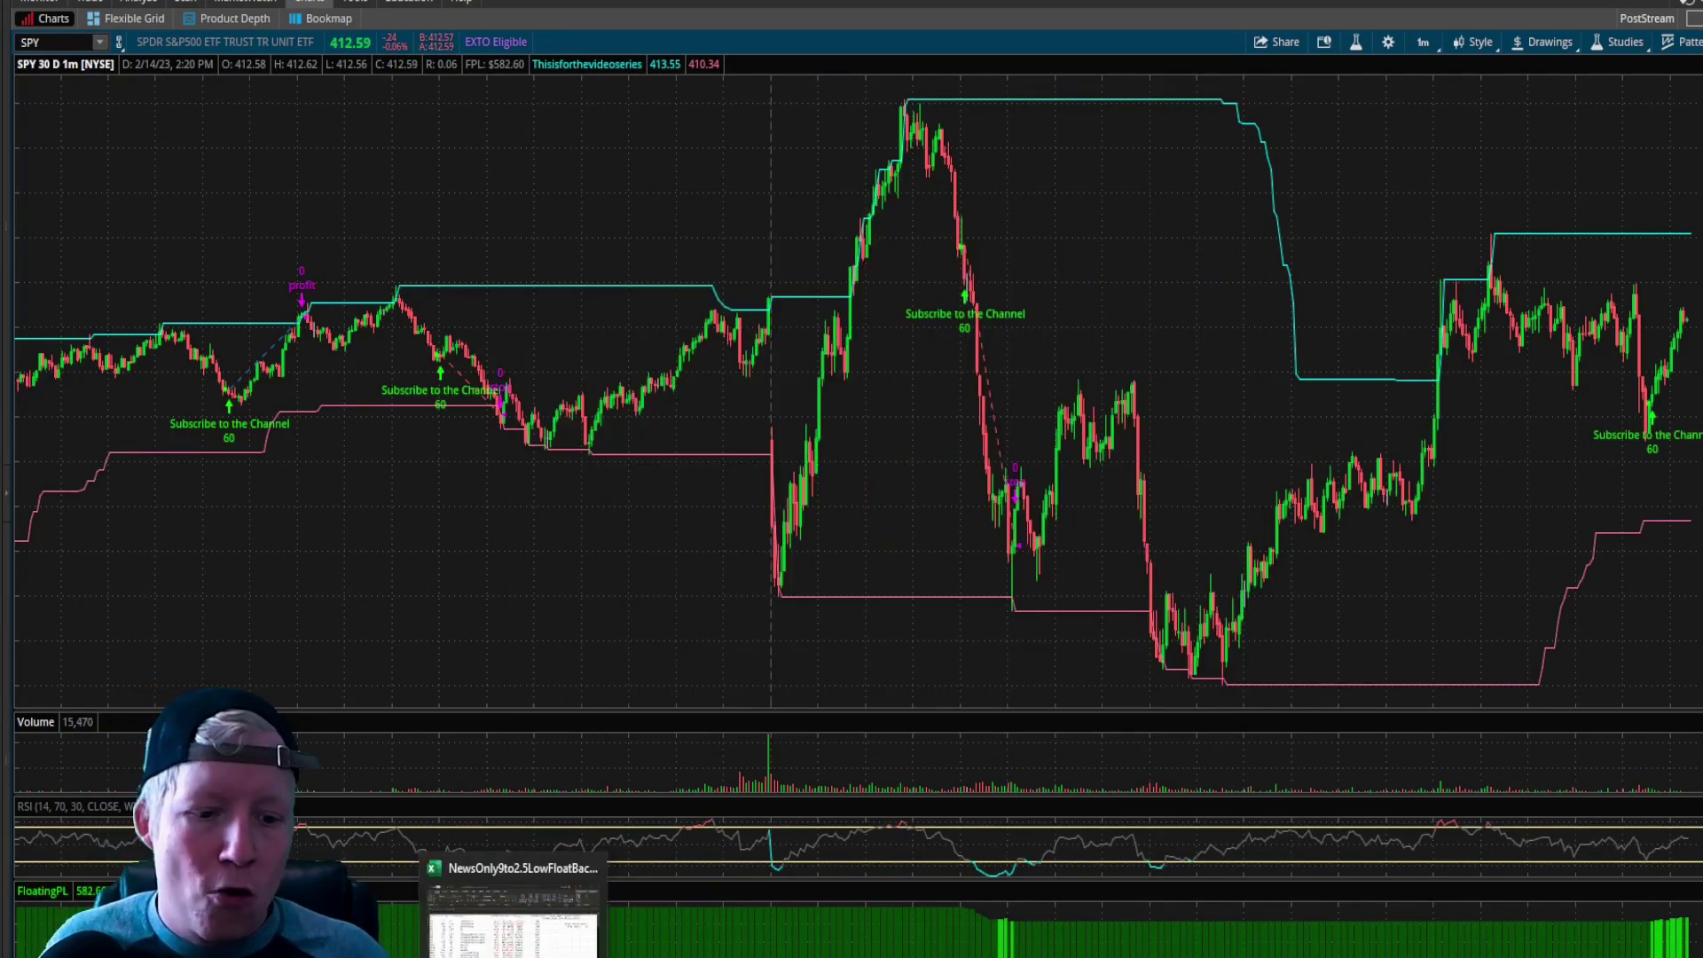
key("super")
type("ex")
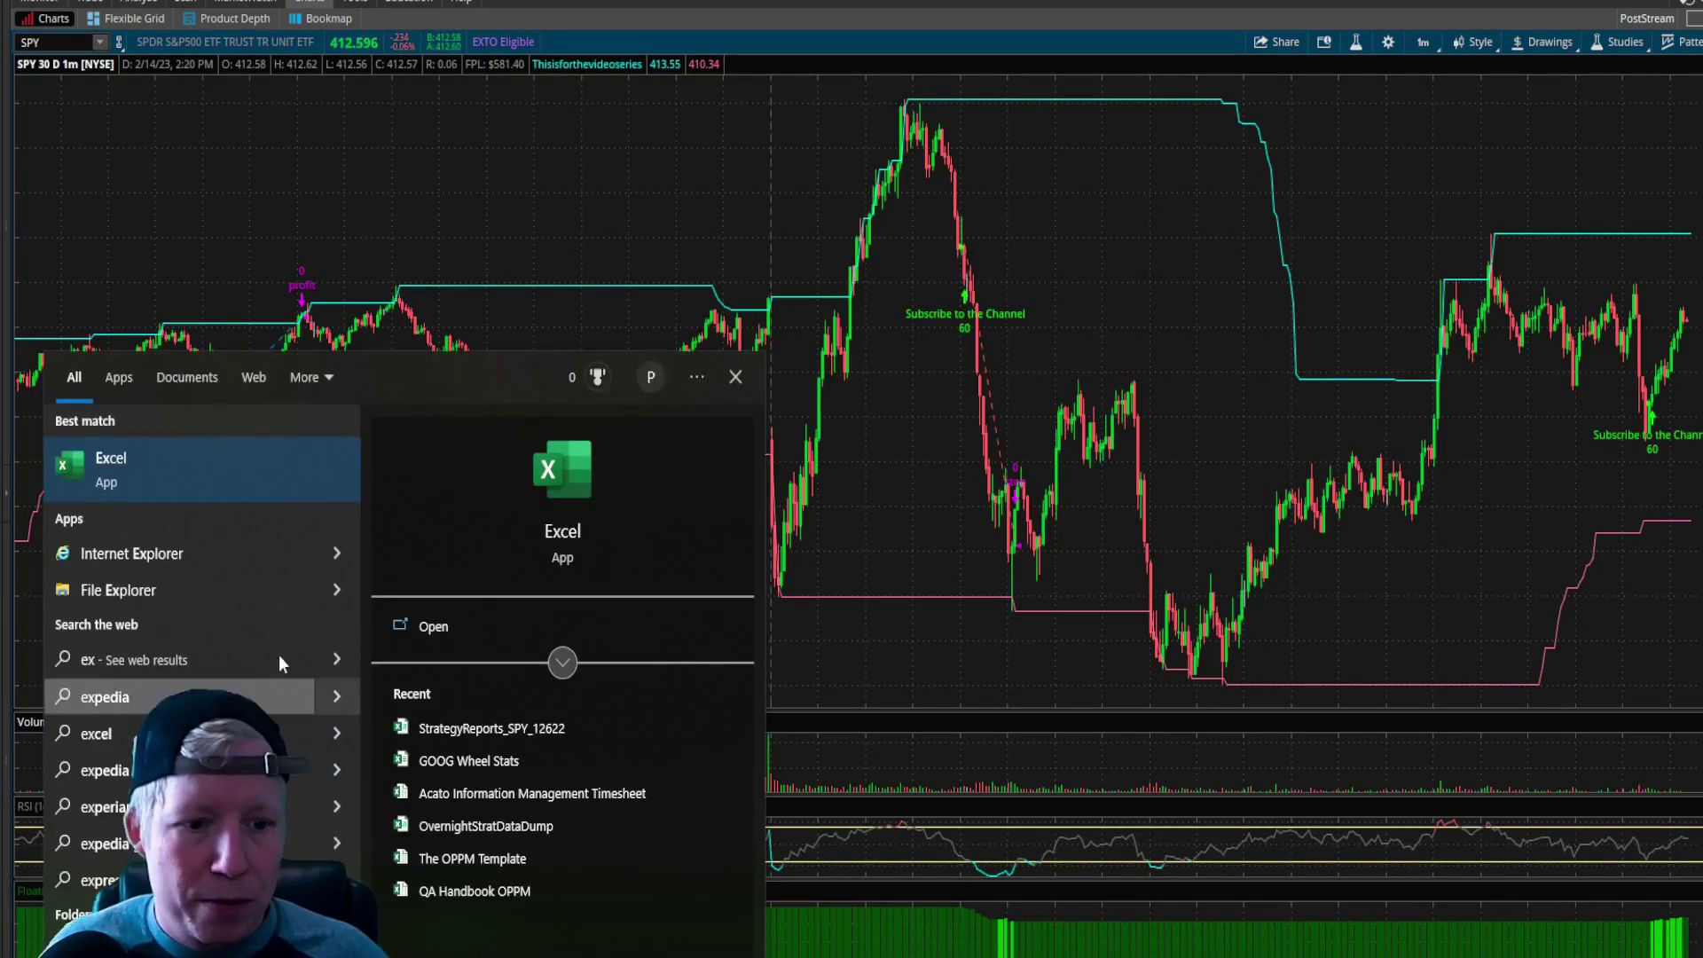
left_click(205, 471)
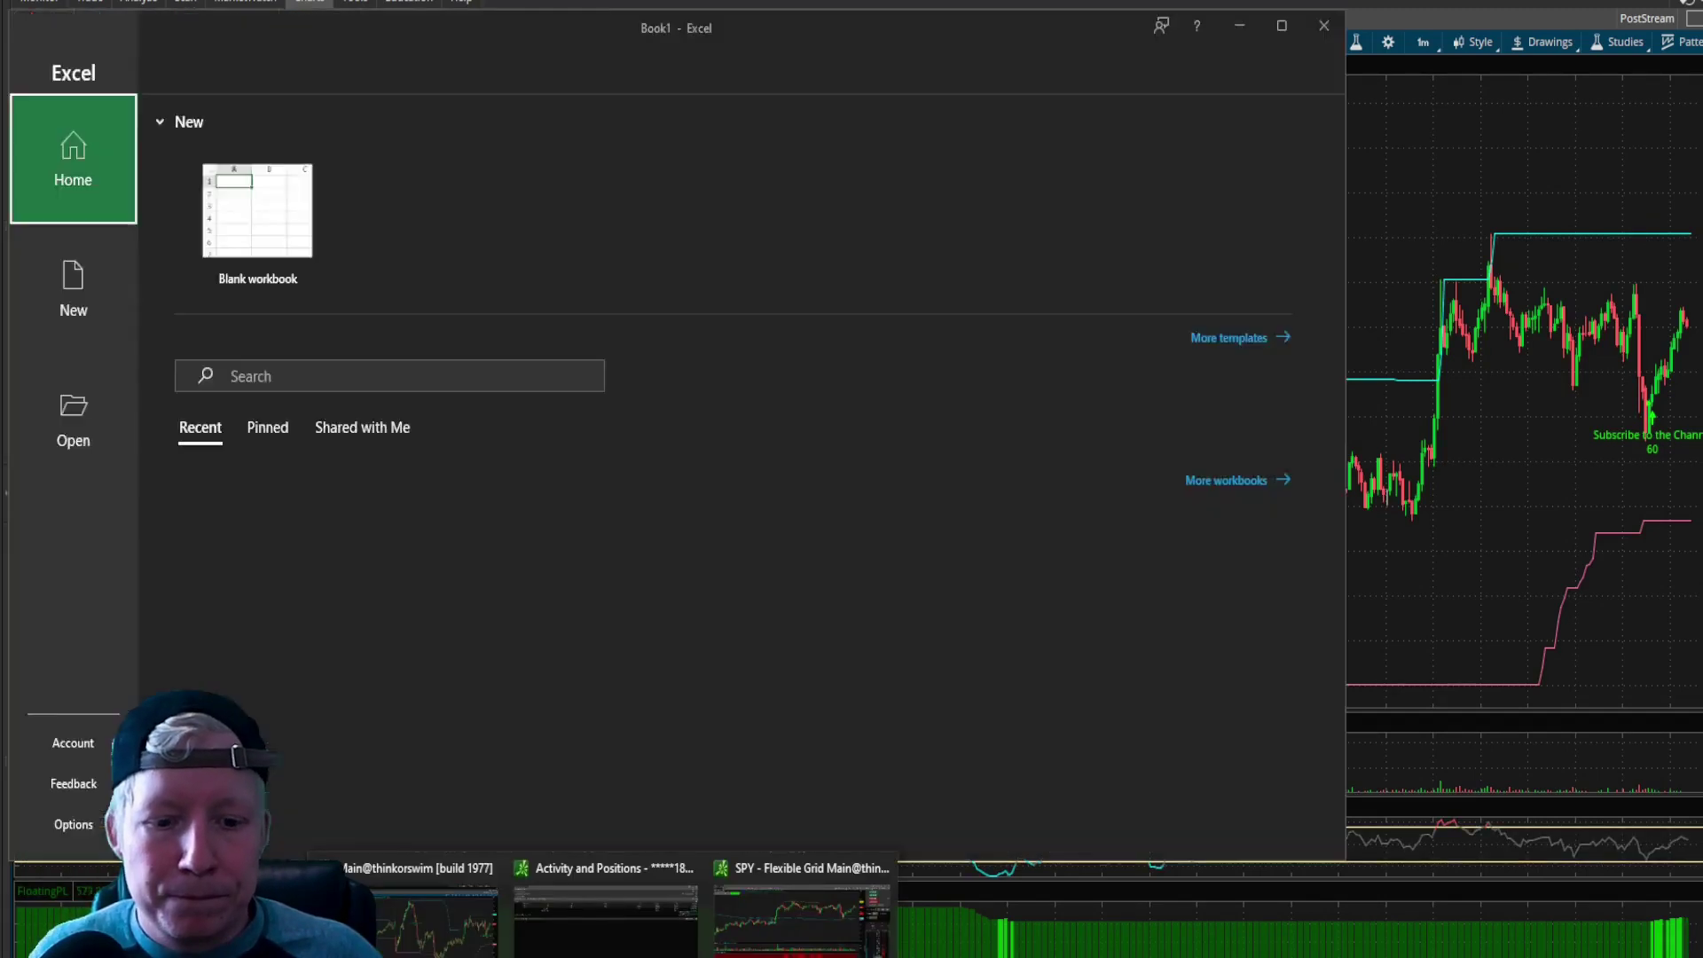
Open 'Thisisforthevideoseries Test' from Documents, with the file filter set to All Files.
left_click(68, 418)
left_click(247, 488)
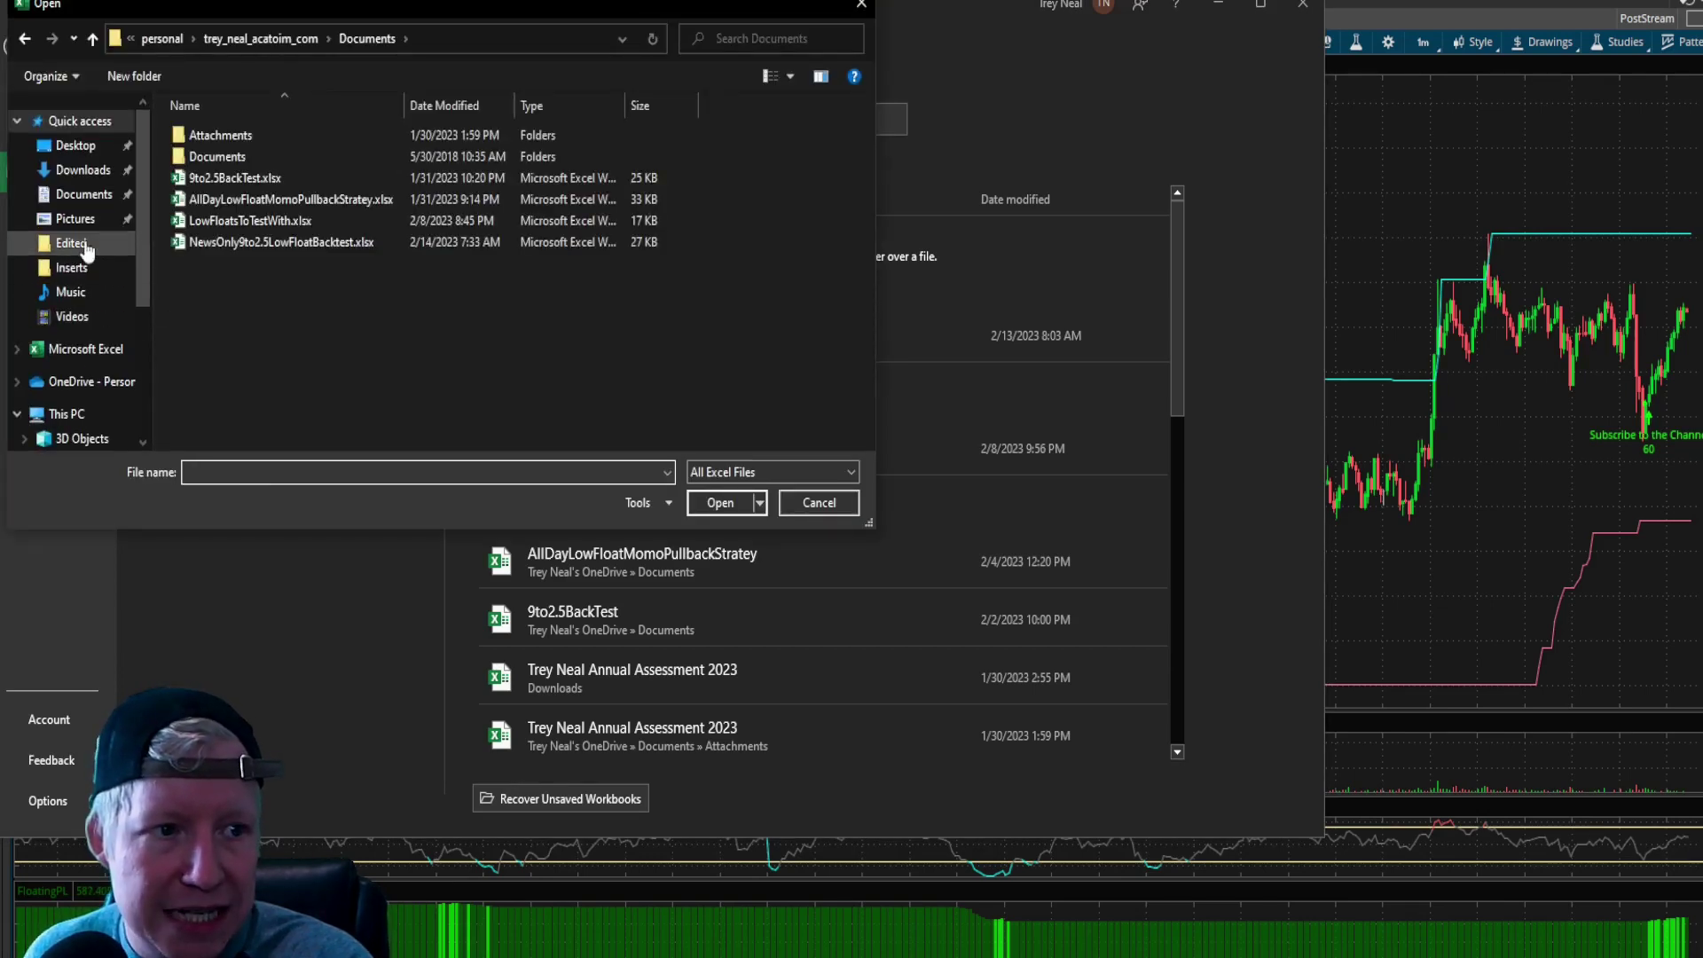
left_click(84, 194)
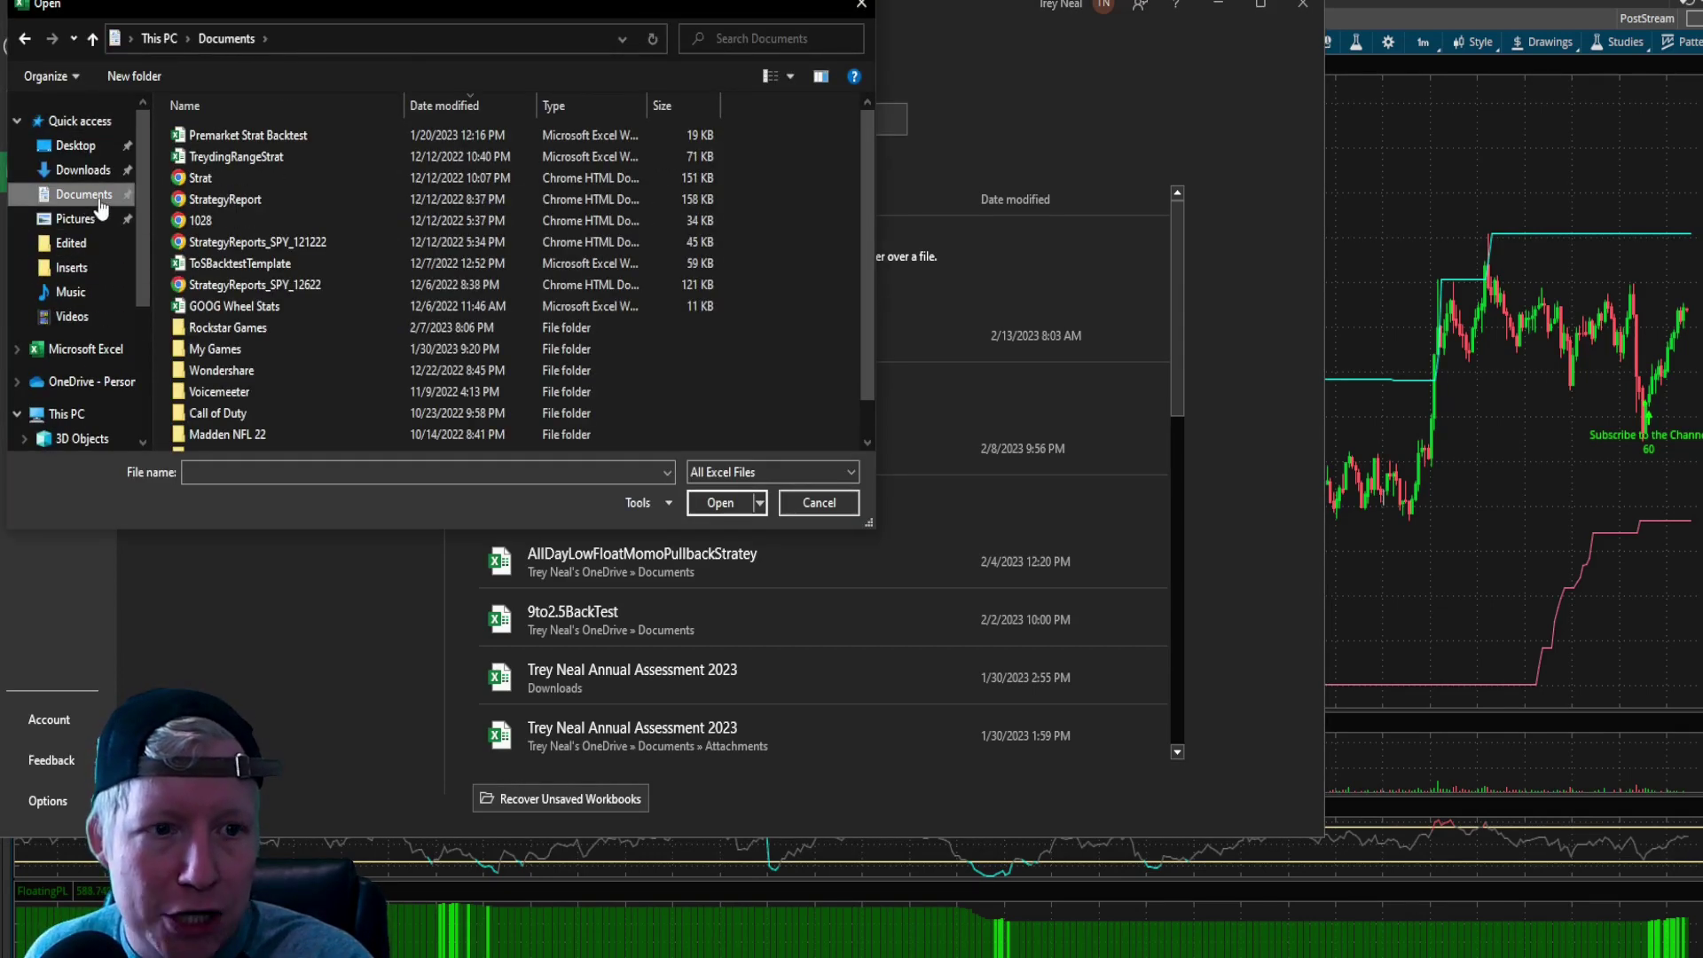
left_click(741, 472)
left_click(732, 487)
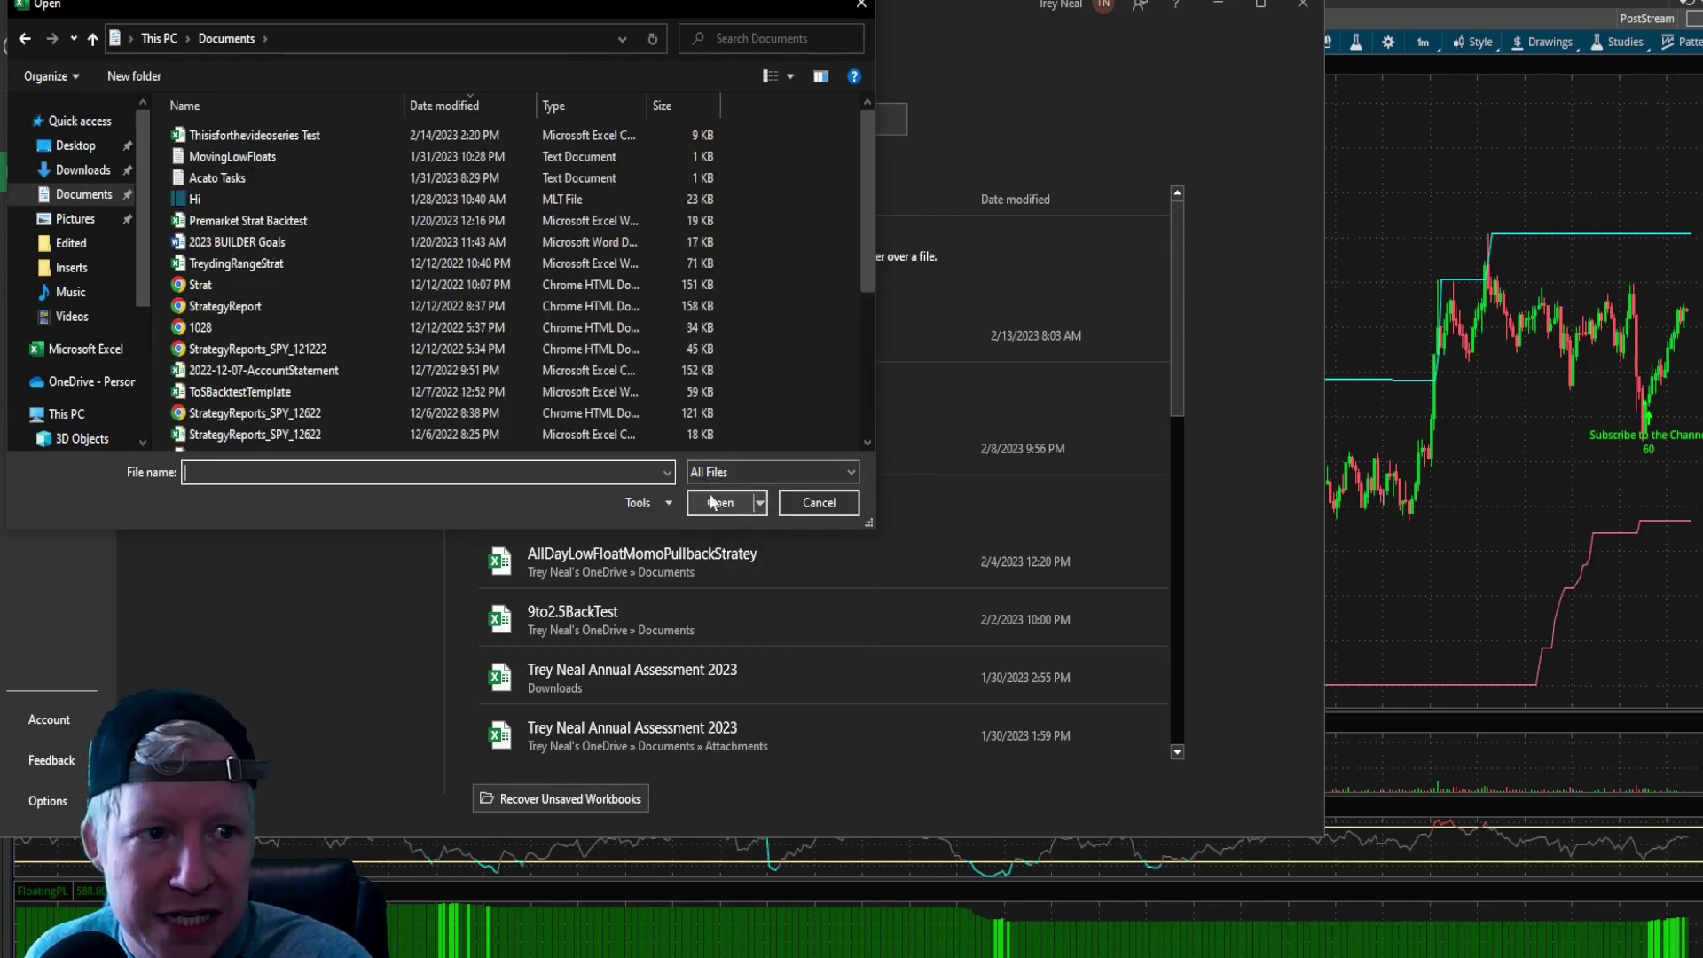
double_click(290, 136)
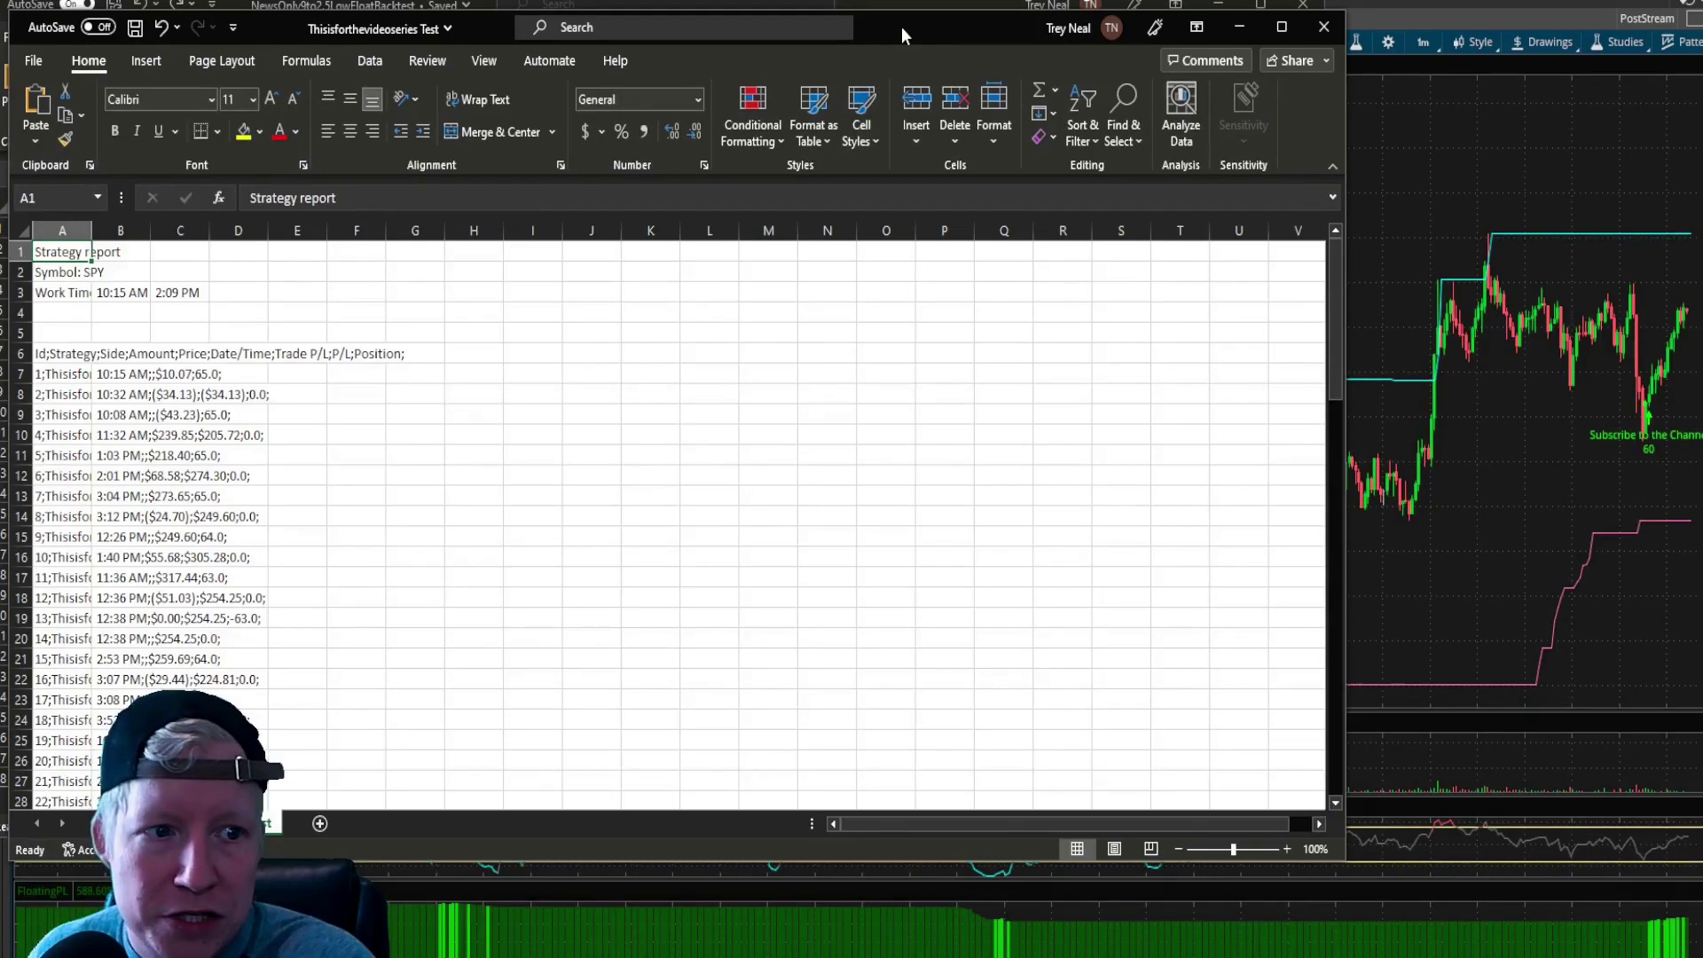
Copy the times from column B into column O, then restore the window with Data tools showing.
left_click_drag(901, 26, 1067, 28)
left_click(1443, 32)
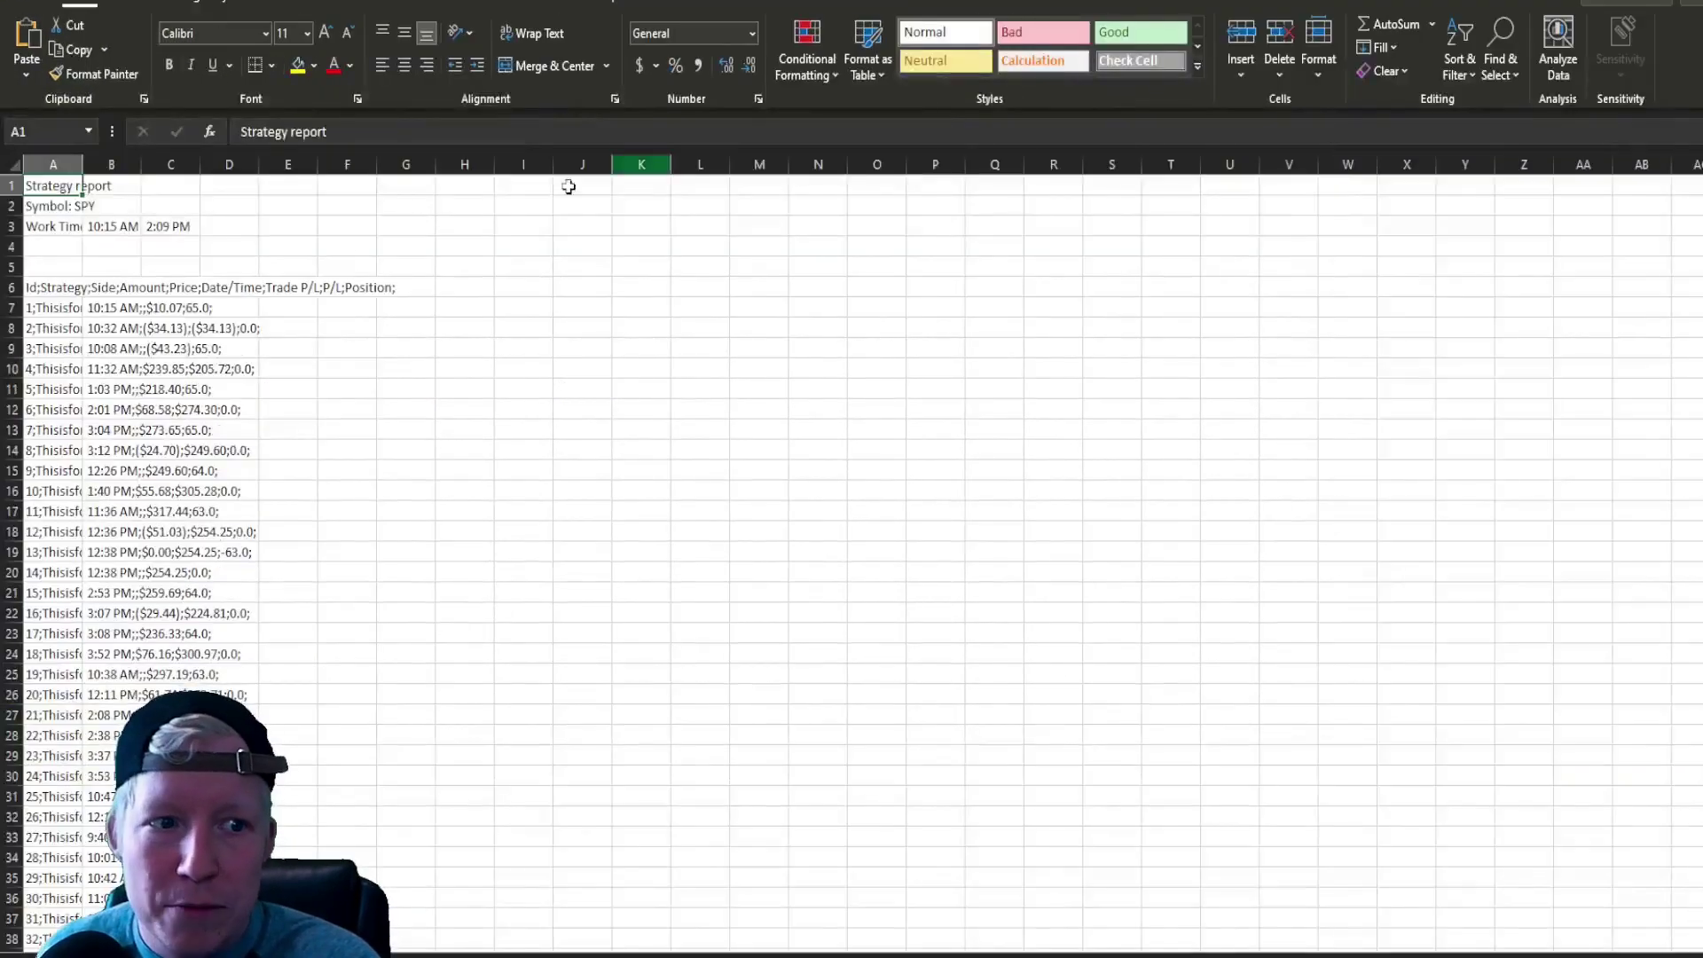
left_click(126, 164)
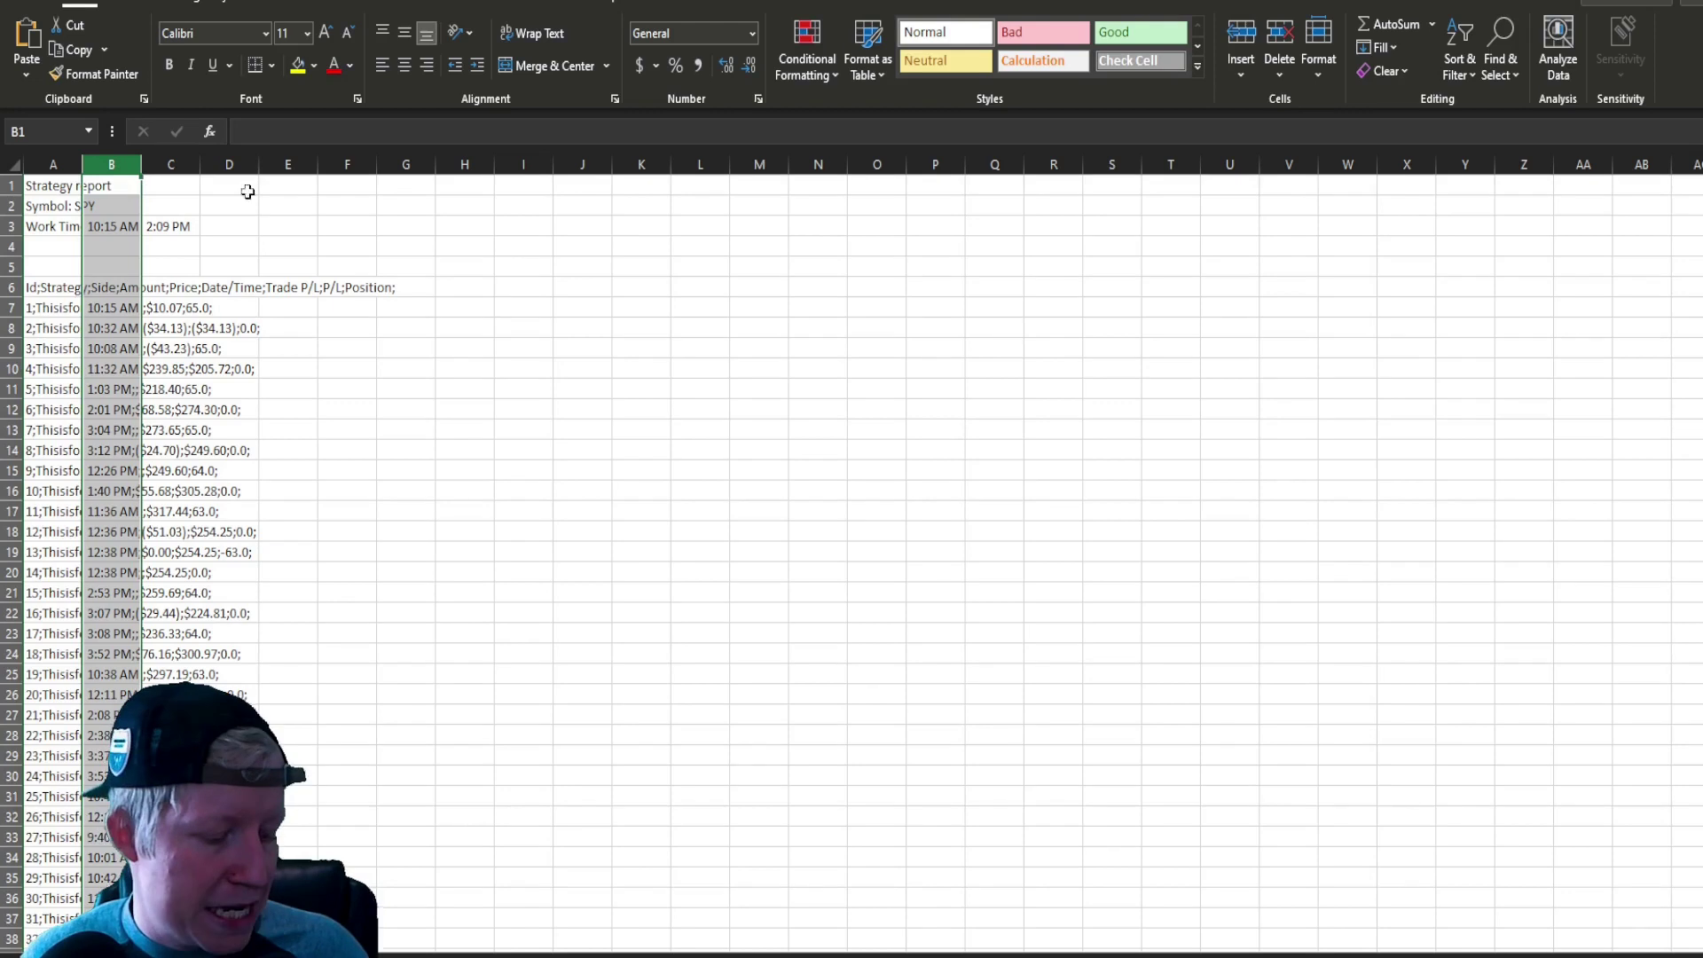
key("ctrl+c")
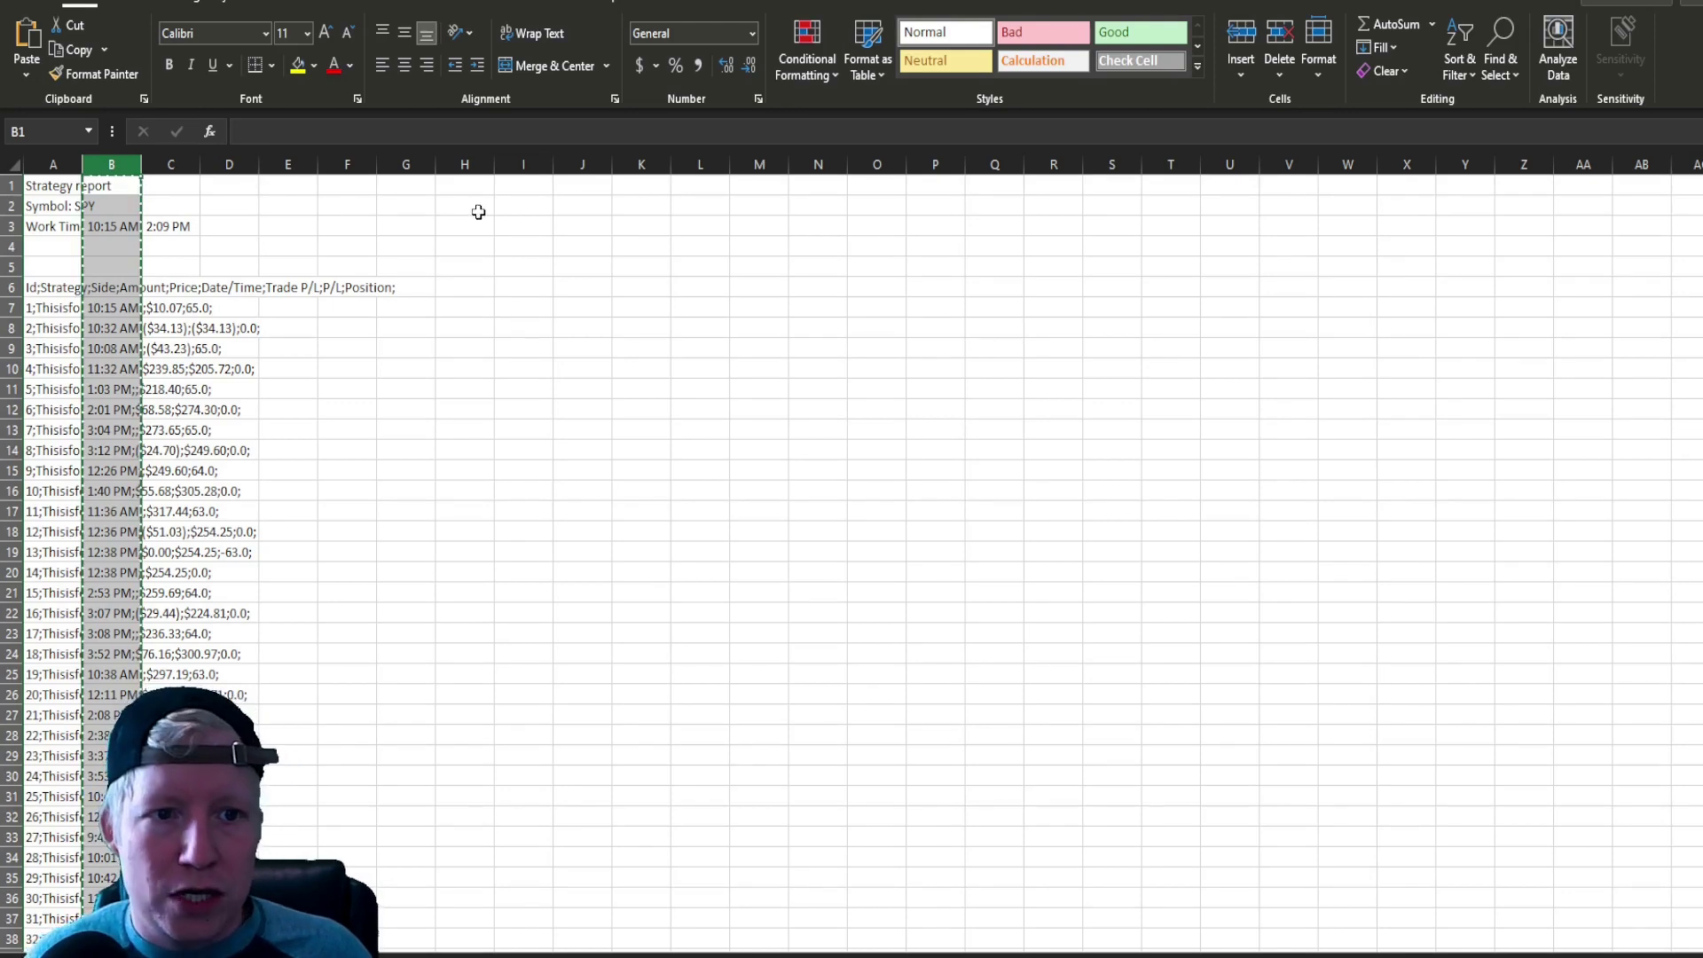
left_click(869, 161)
key("ctrl+v")
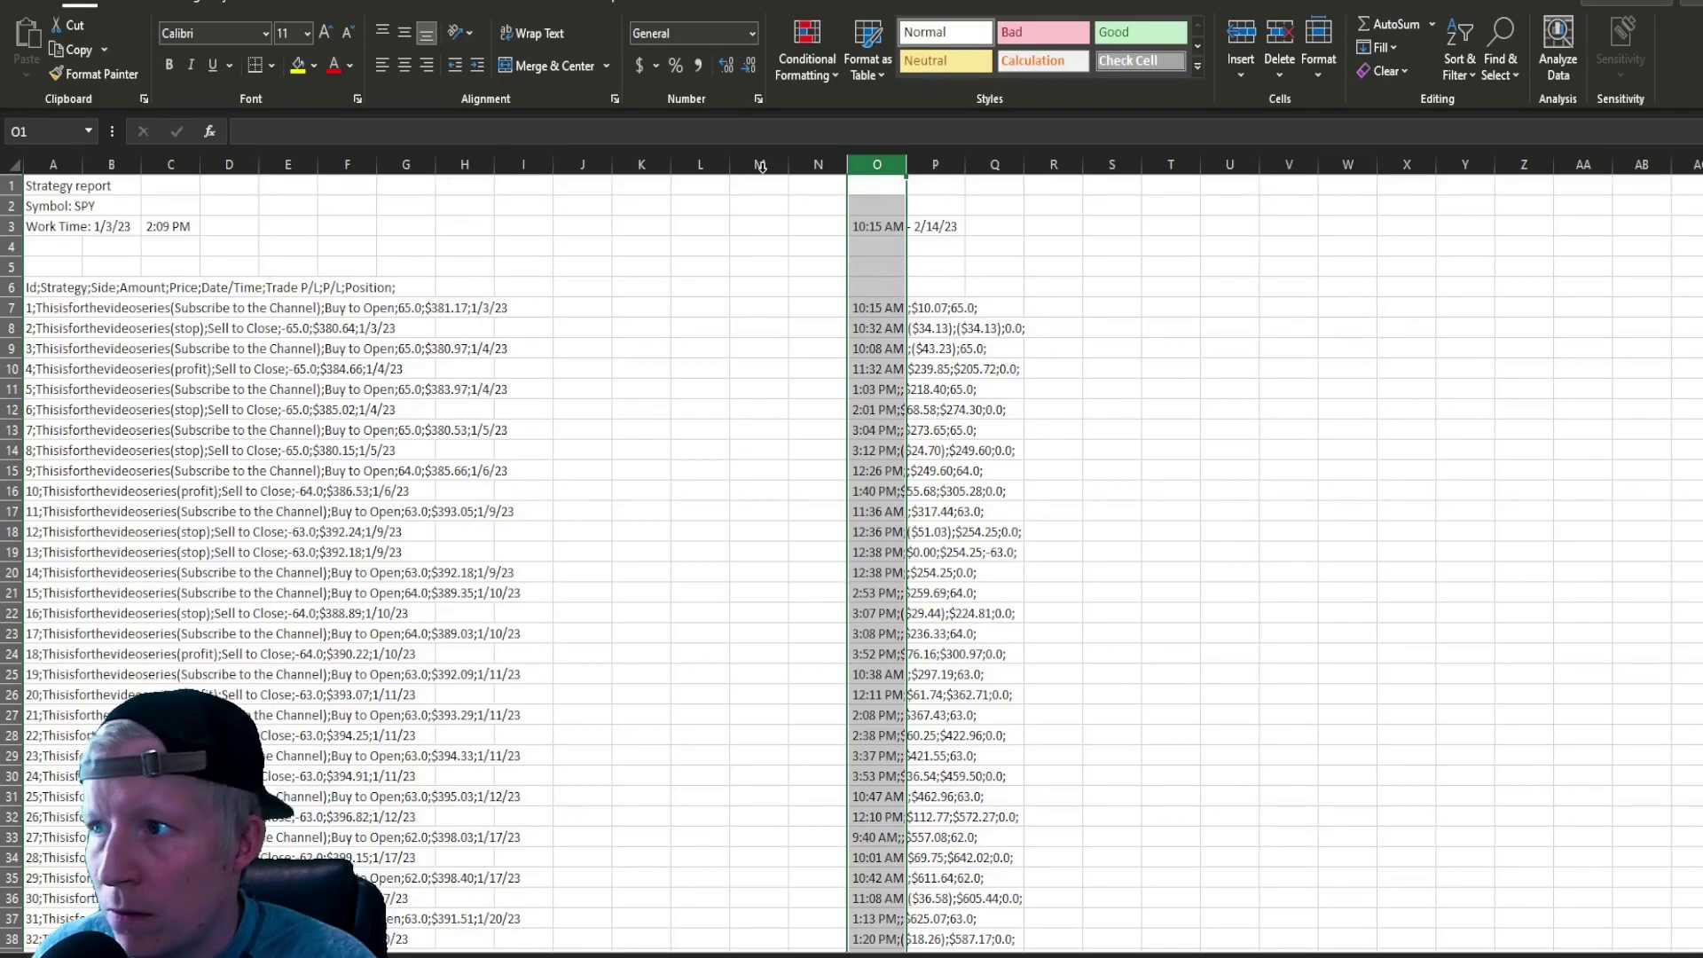
left_click_drag(361, 4, 379, 73)
left_click(373, 76)
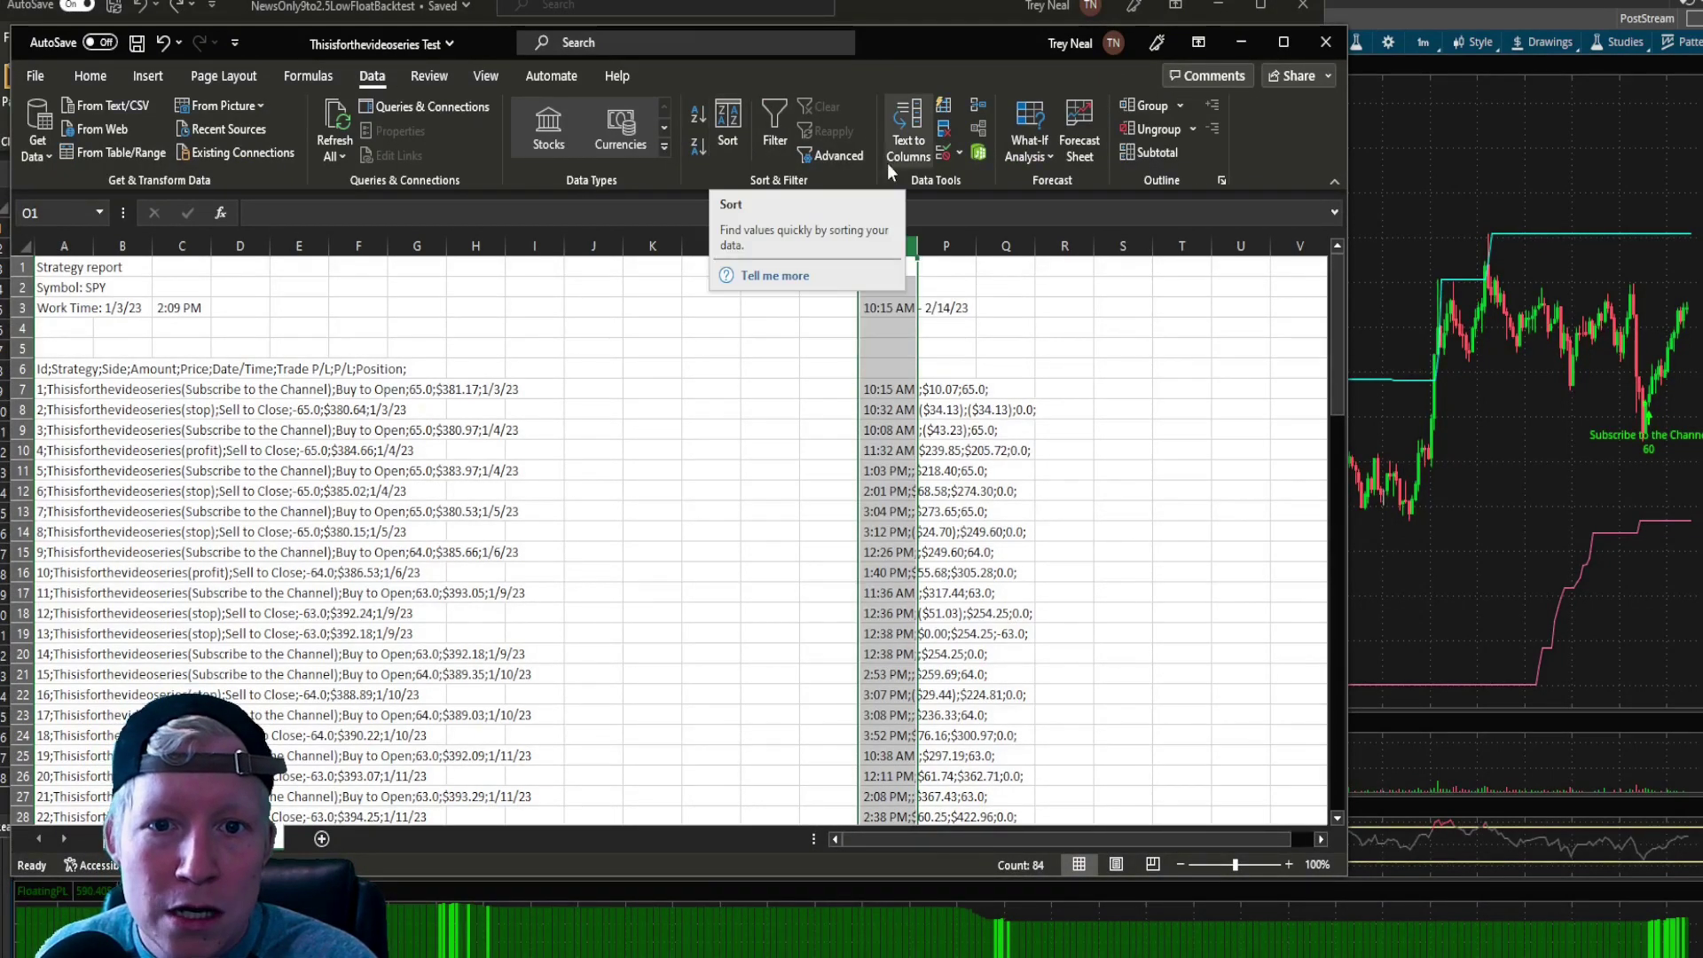
Split column O's text into columns using the Semicolon delimiter.
left_click(905, 129)
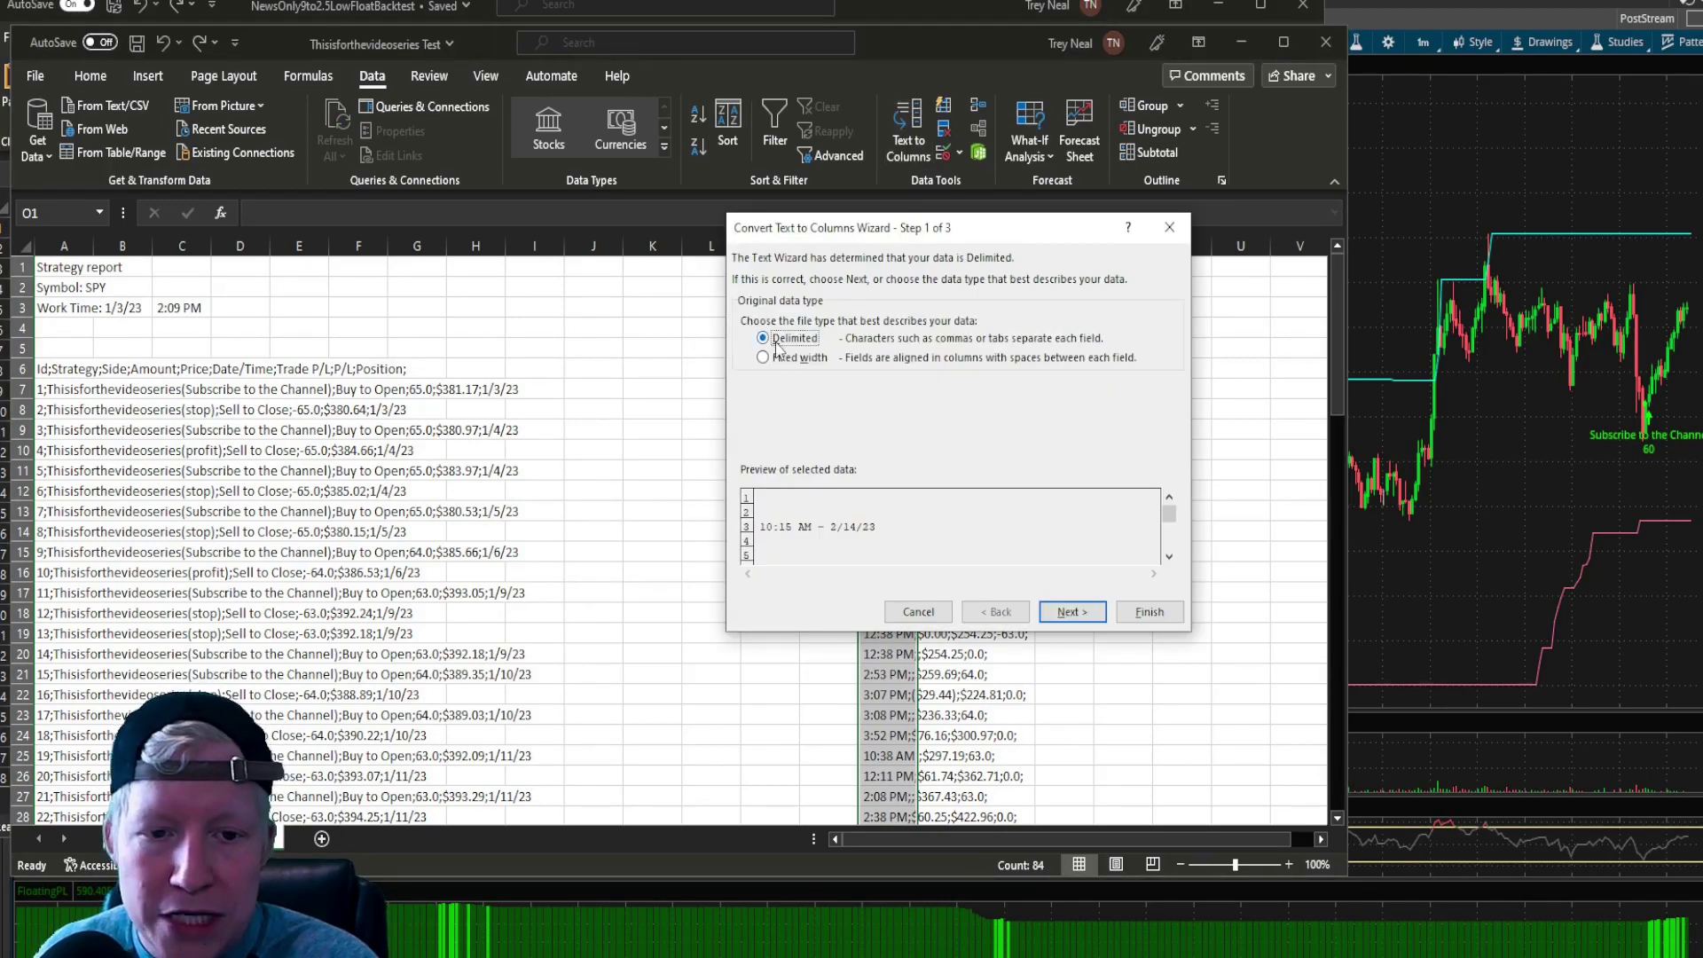
left_click(1071, 611)
left_click(747, 317)
left_click(747, 336)
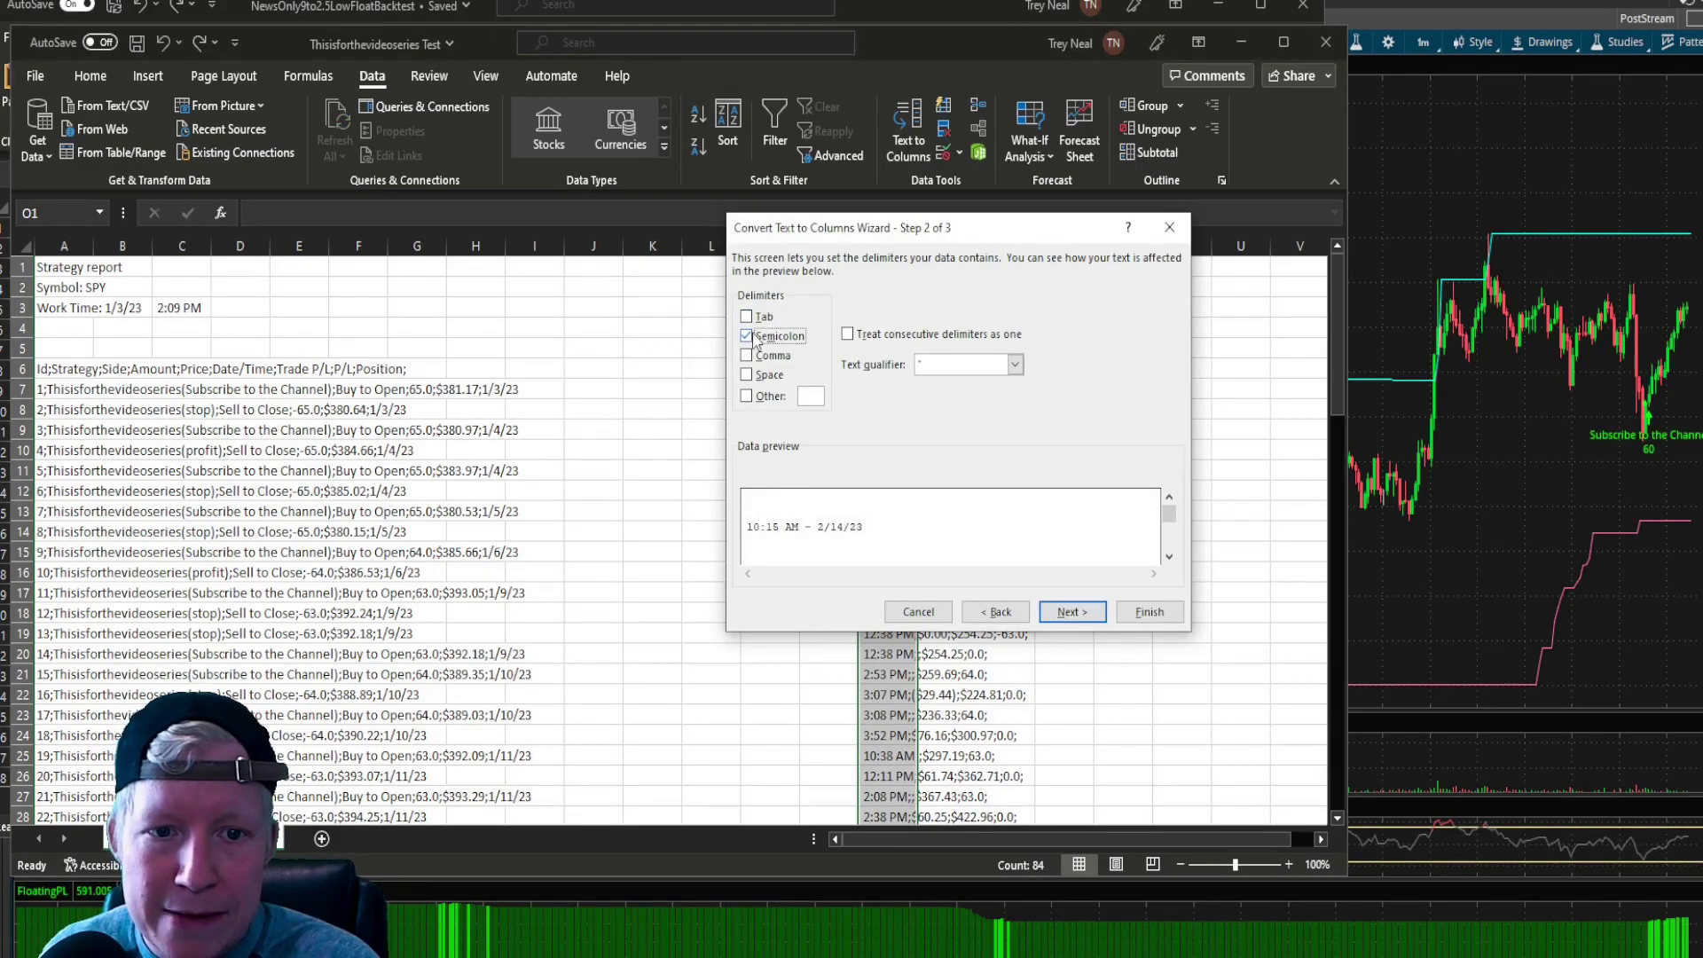
left_click(1138, 609)
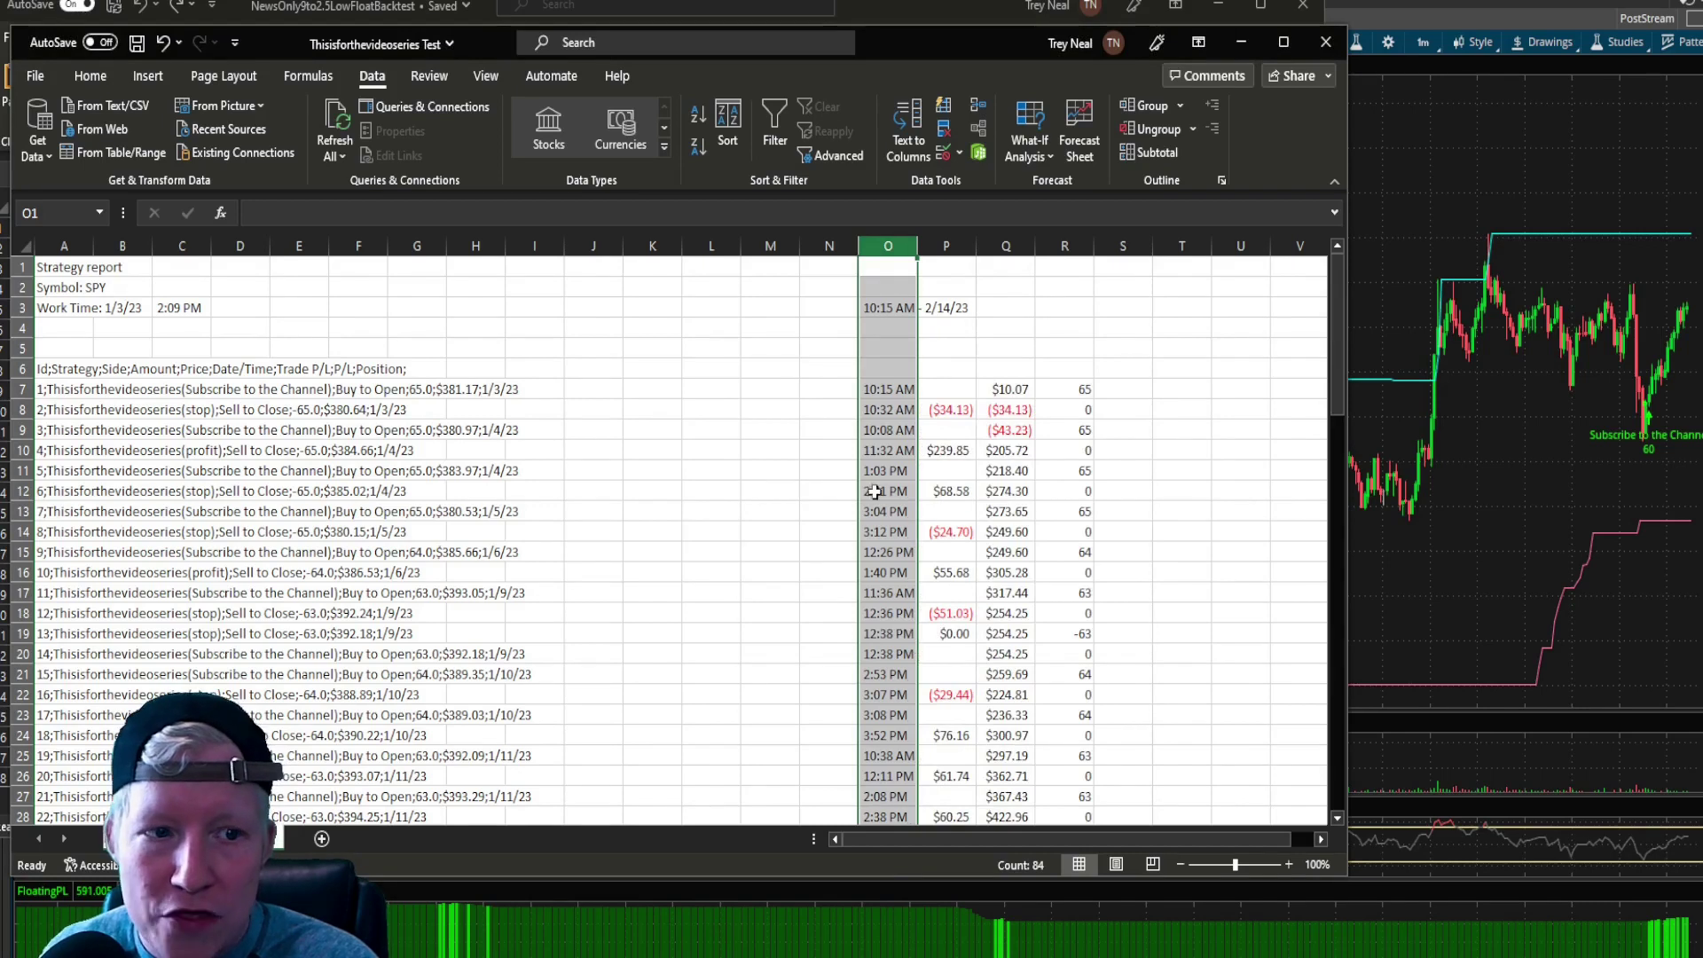
Split column A into columns on semicolons, replace the existing cells, and maximize Excel.
left_click(63, 246)
left_click(907, 129)
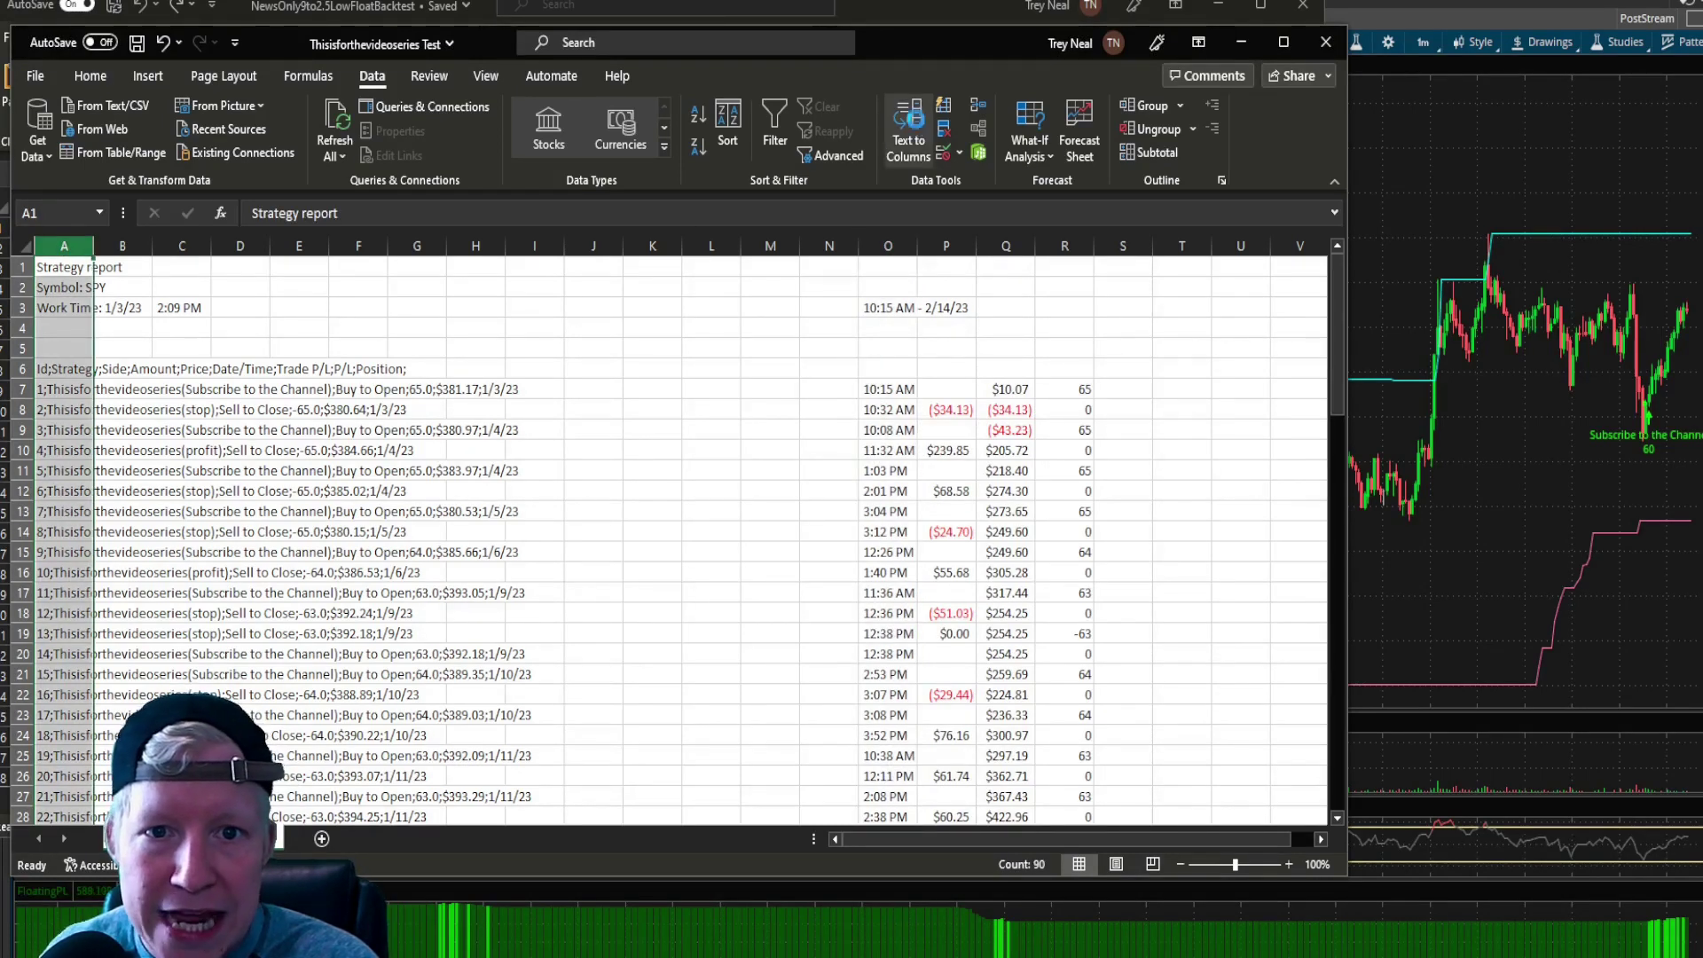
left_click(1072, 612)
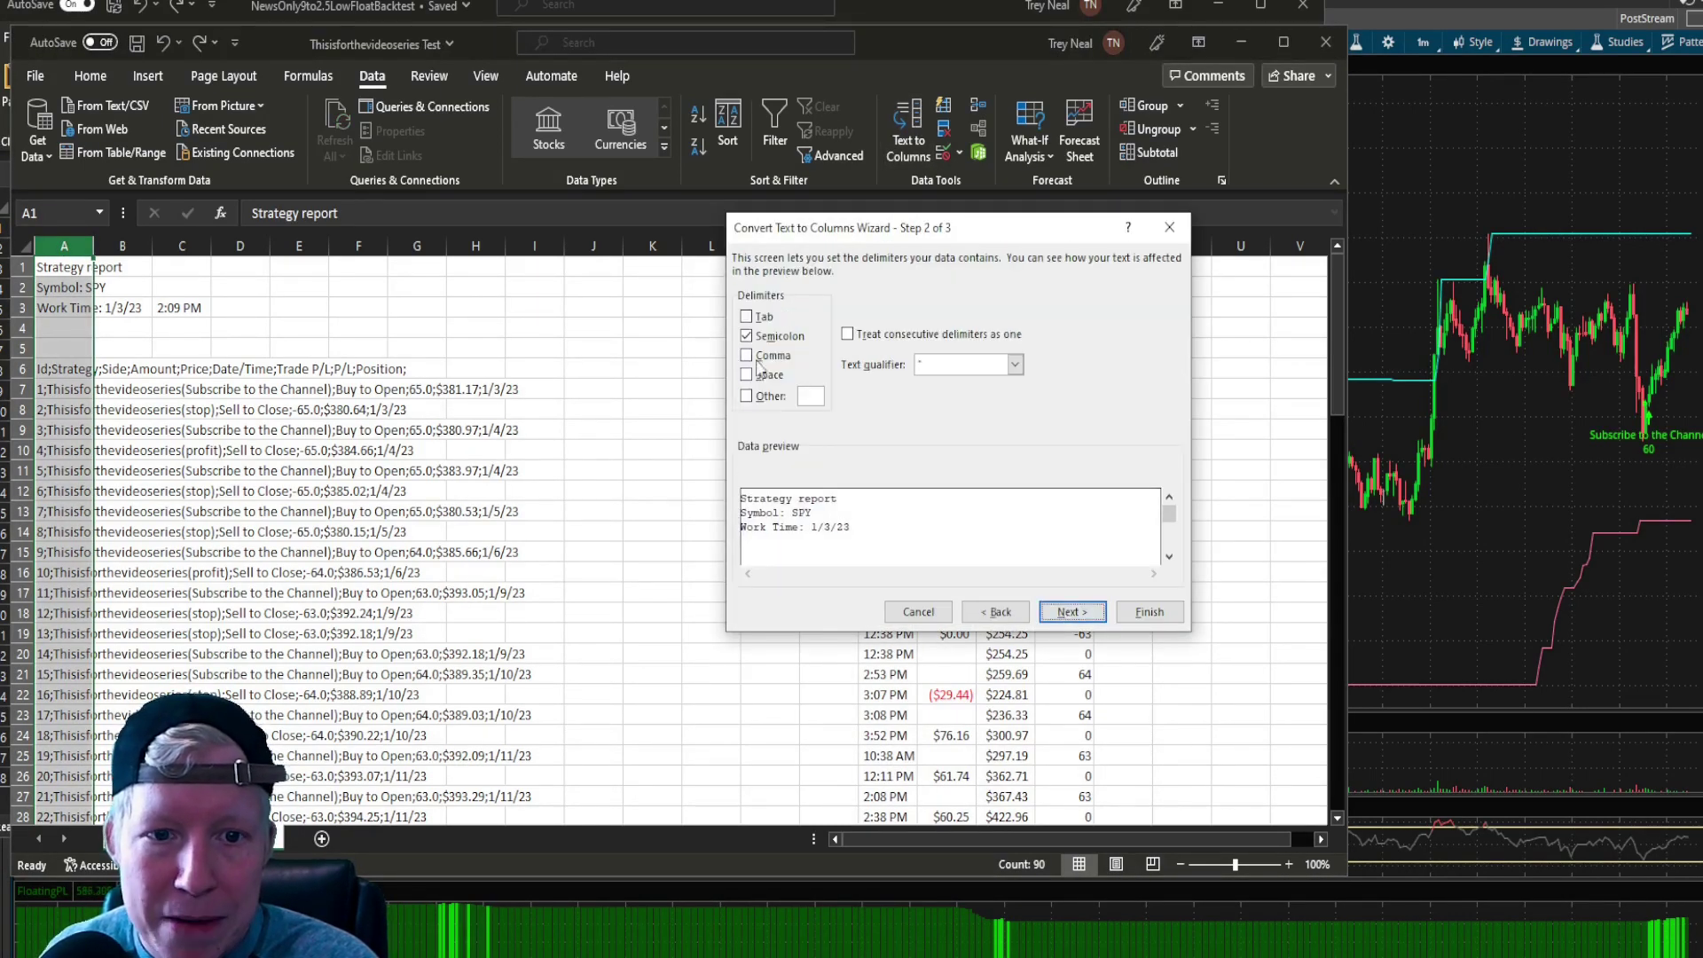
left_click(1149, 612)
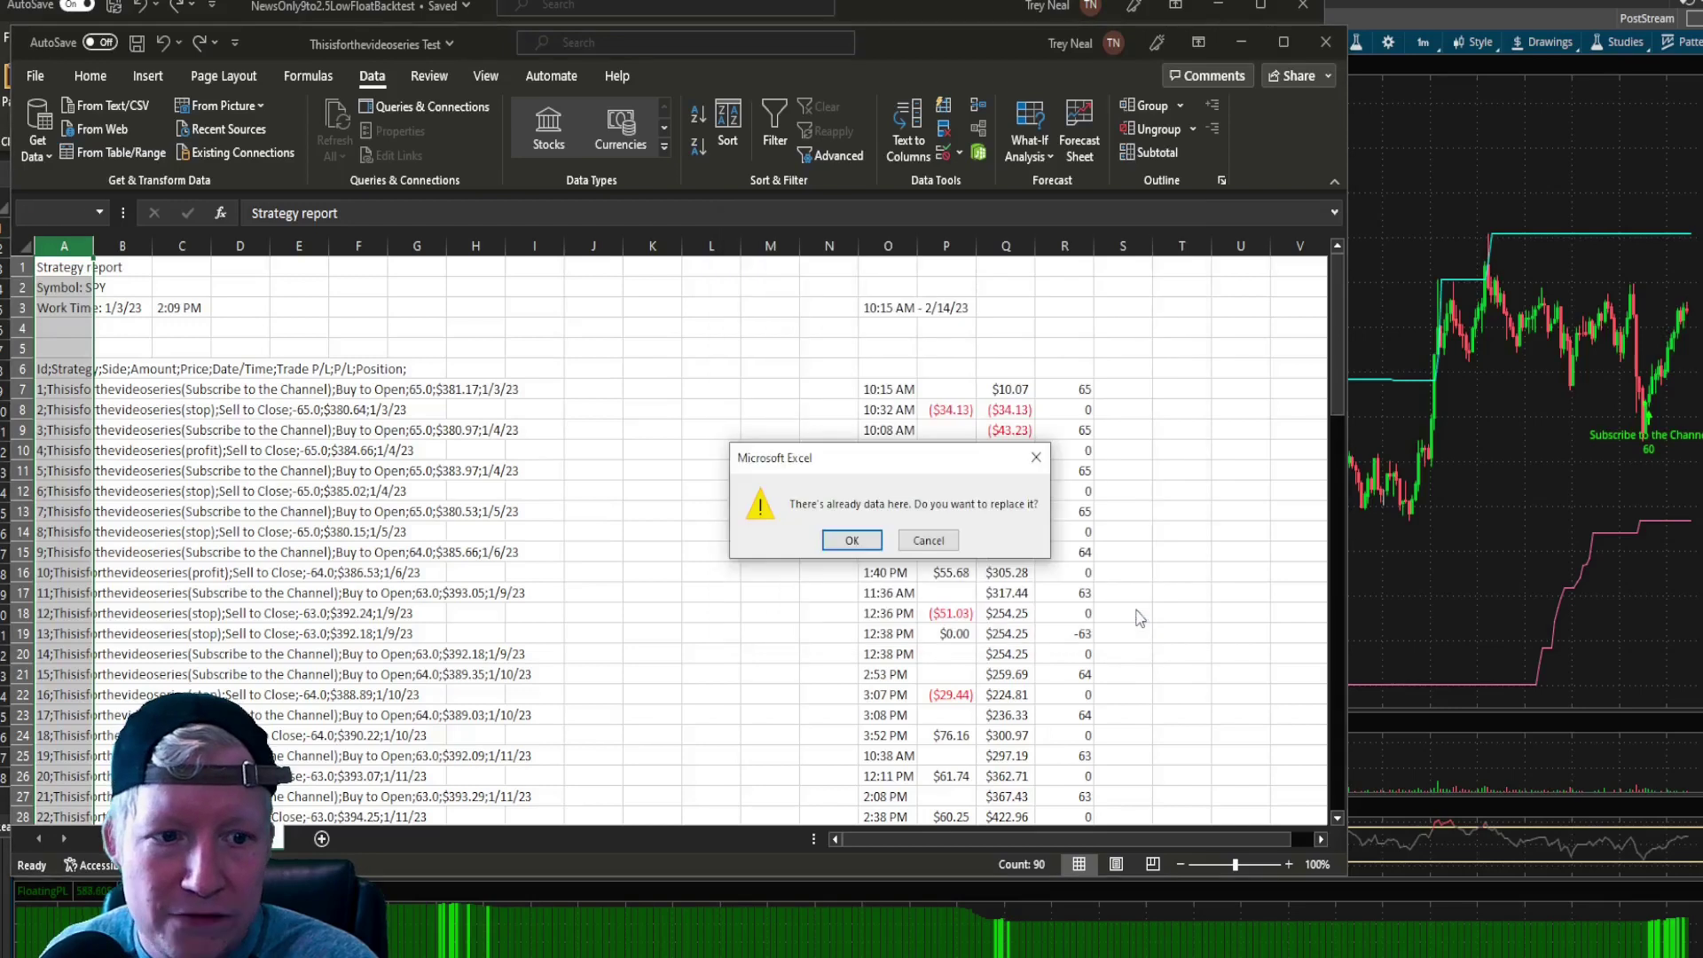
left_click(851, 541)
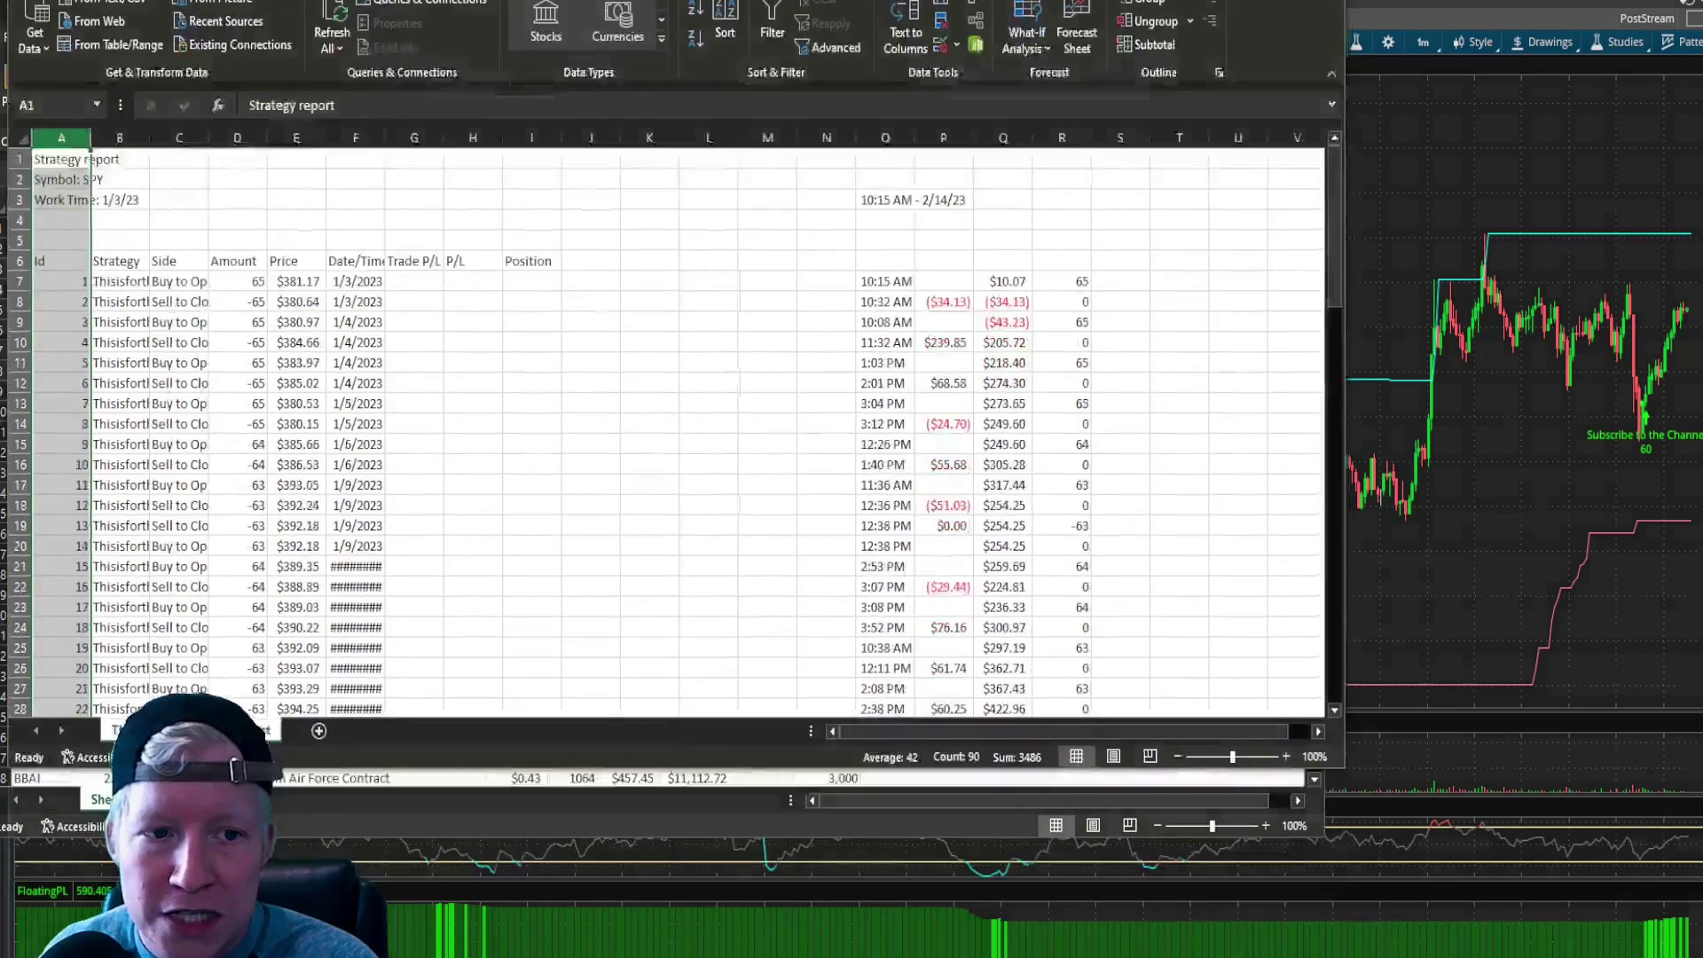
double_click(971, 52)
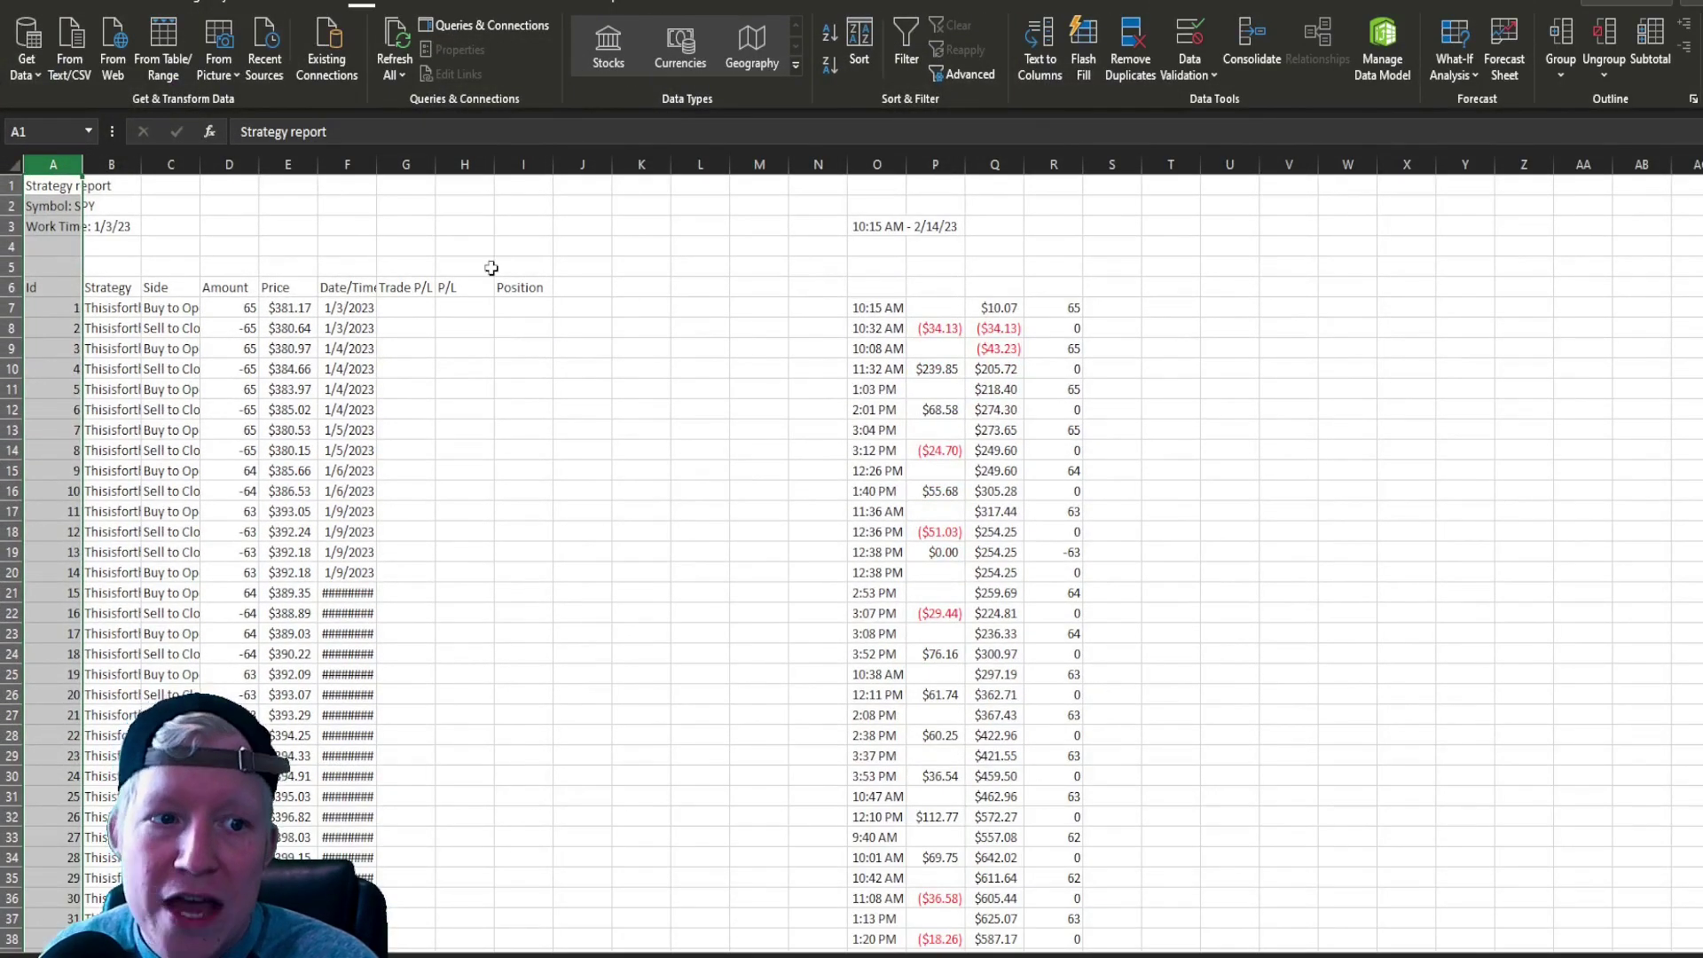
Switch to the NewsOnly9to2.5LowFloatBacktest workbook and maximize it.
left_click(581, 367)
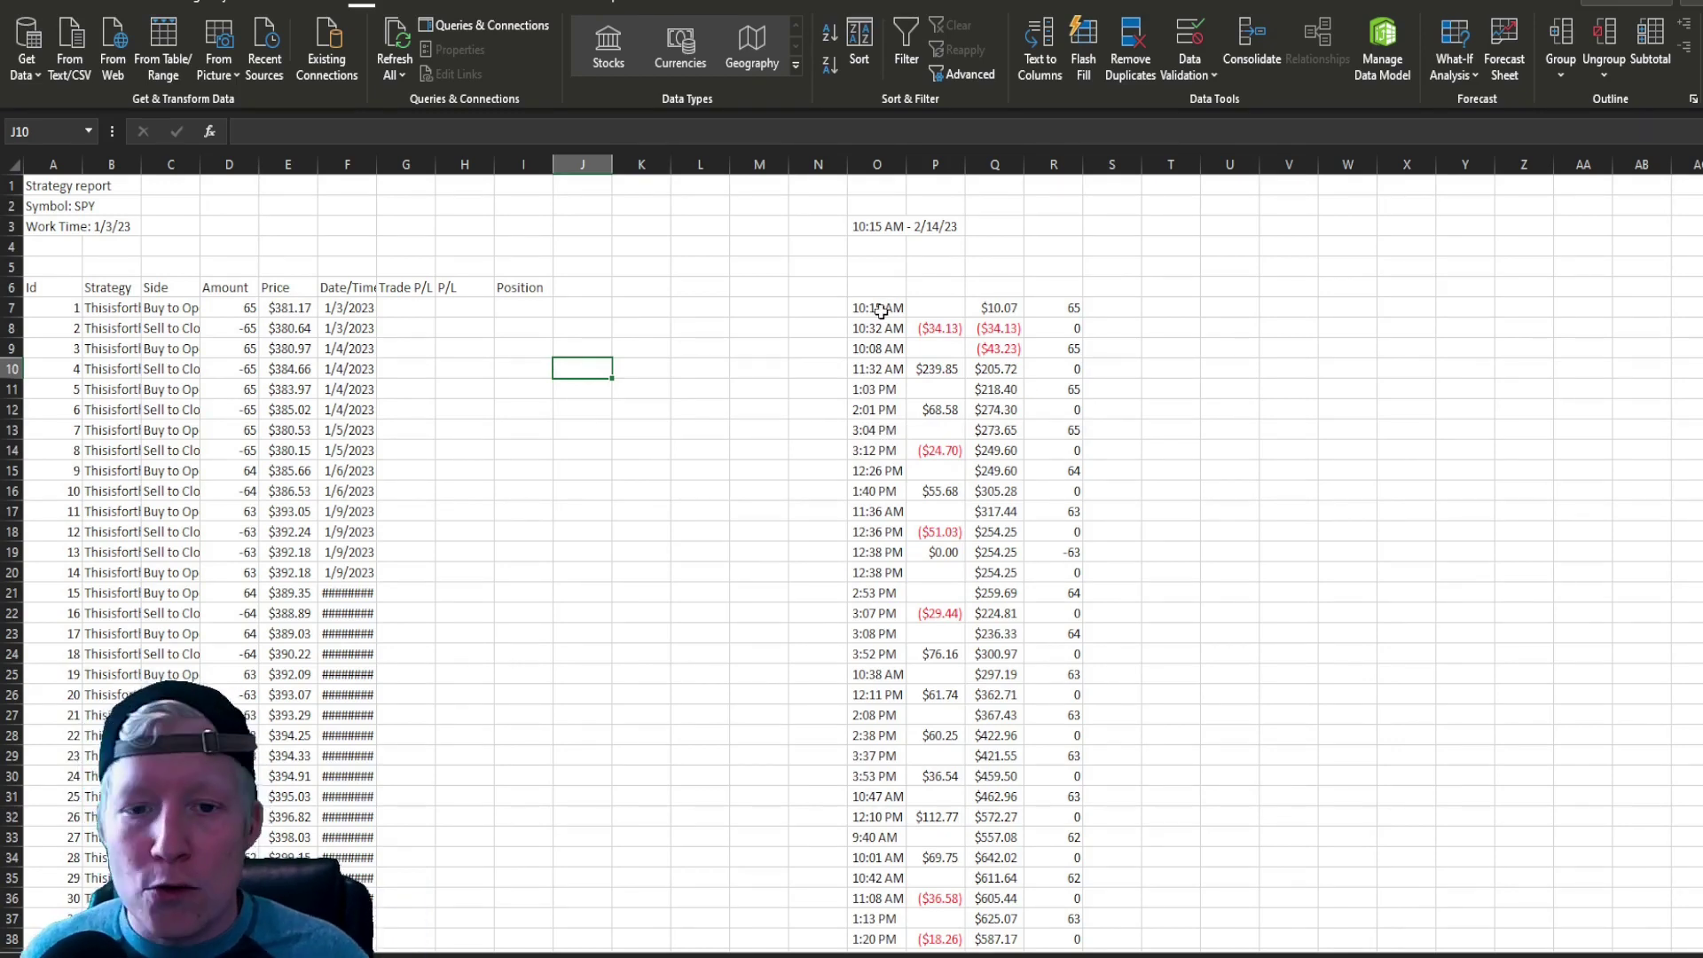
left_click(608, 955)
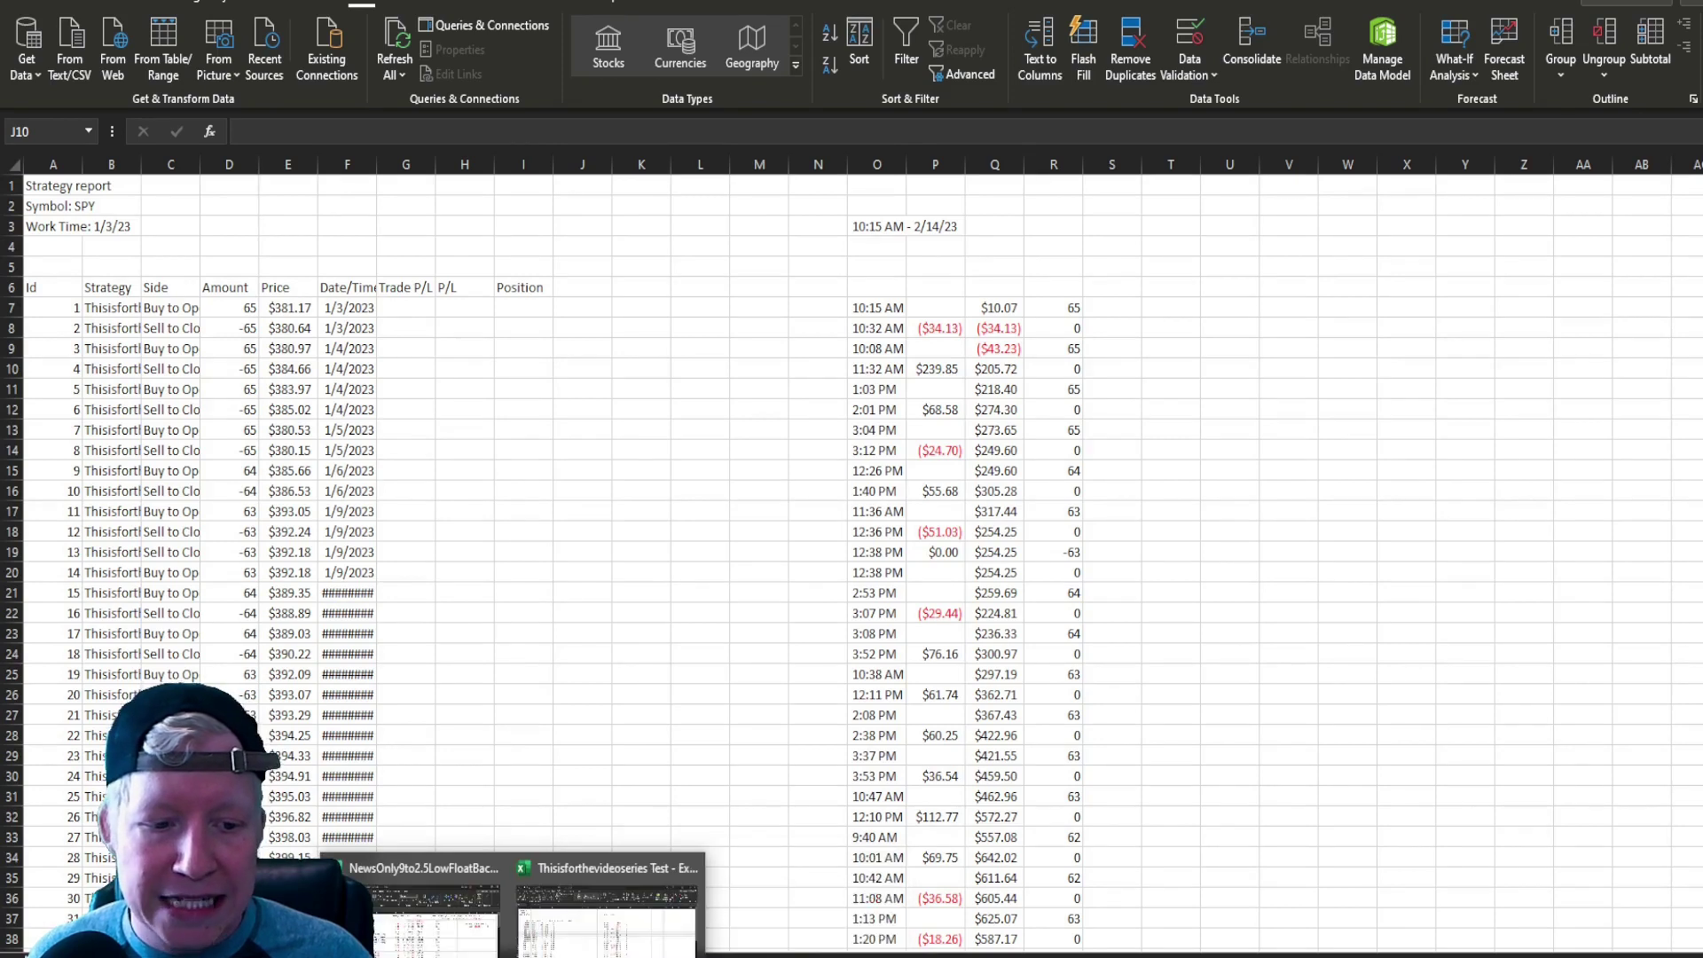
left_click(416, 900)
left_click(1262, 8)
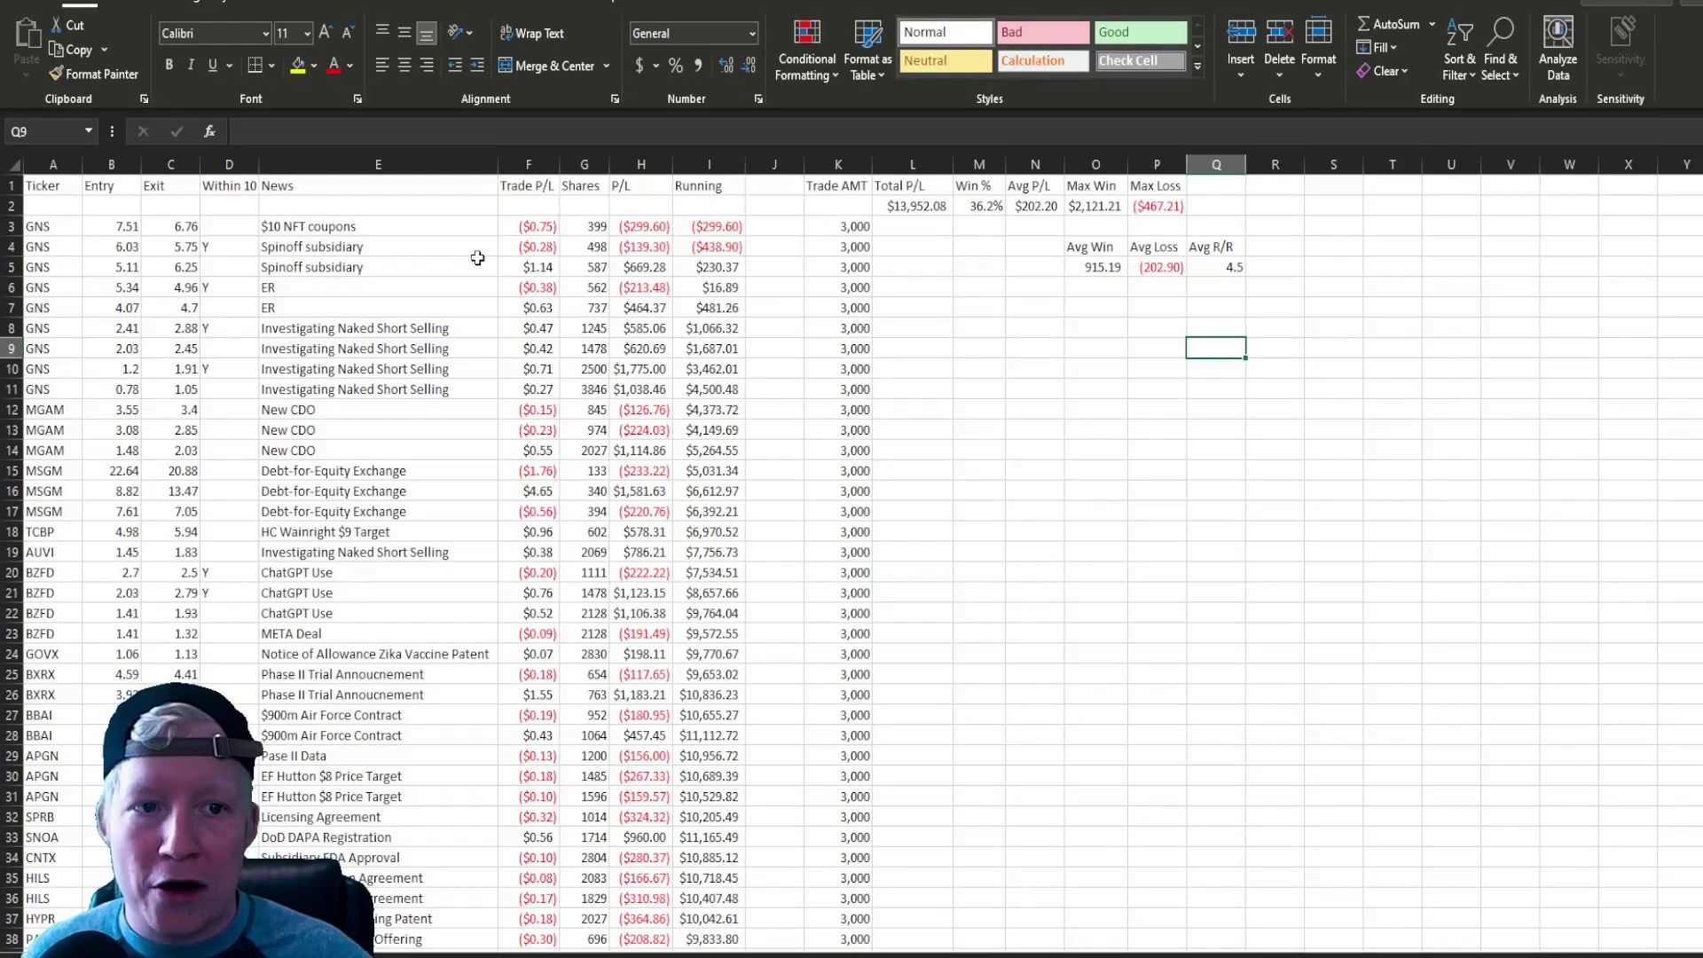
Review the trade rows' entry and exit prices, column E news catalysts, and P/L.
left_click_drag(120, 233, 169, 251)
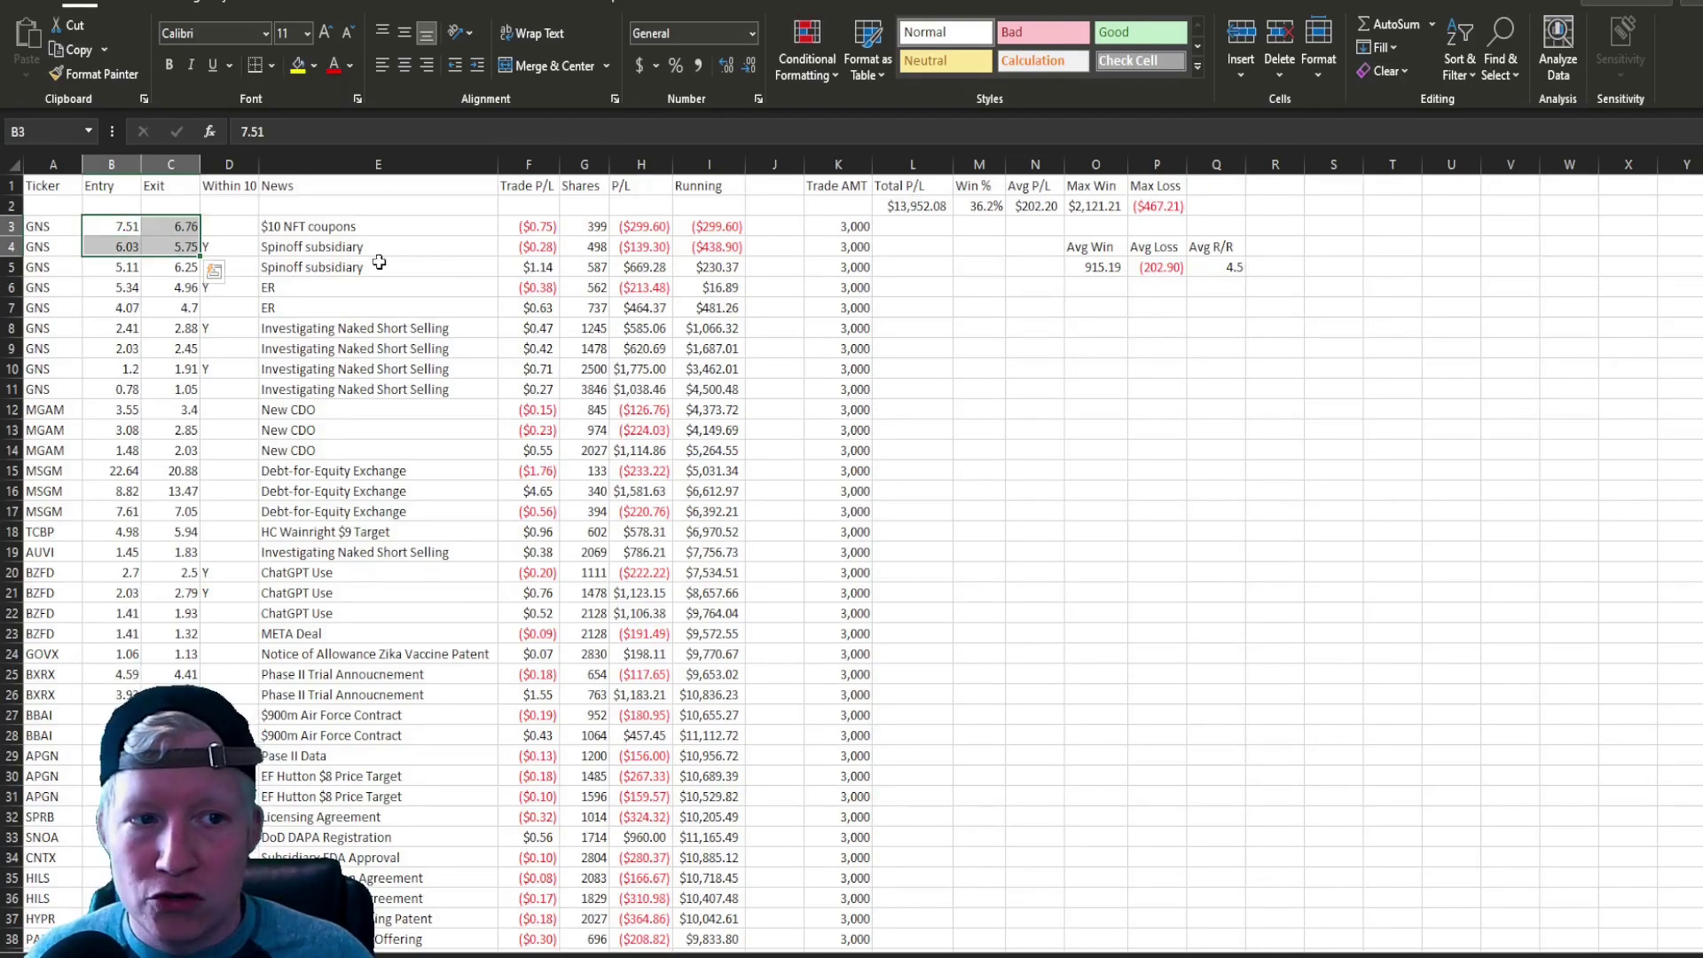
left_click_drag(350, 226, 373, 328)
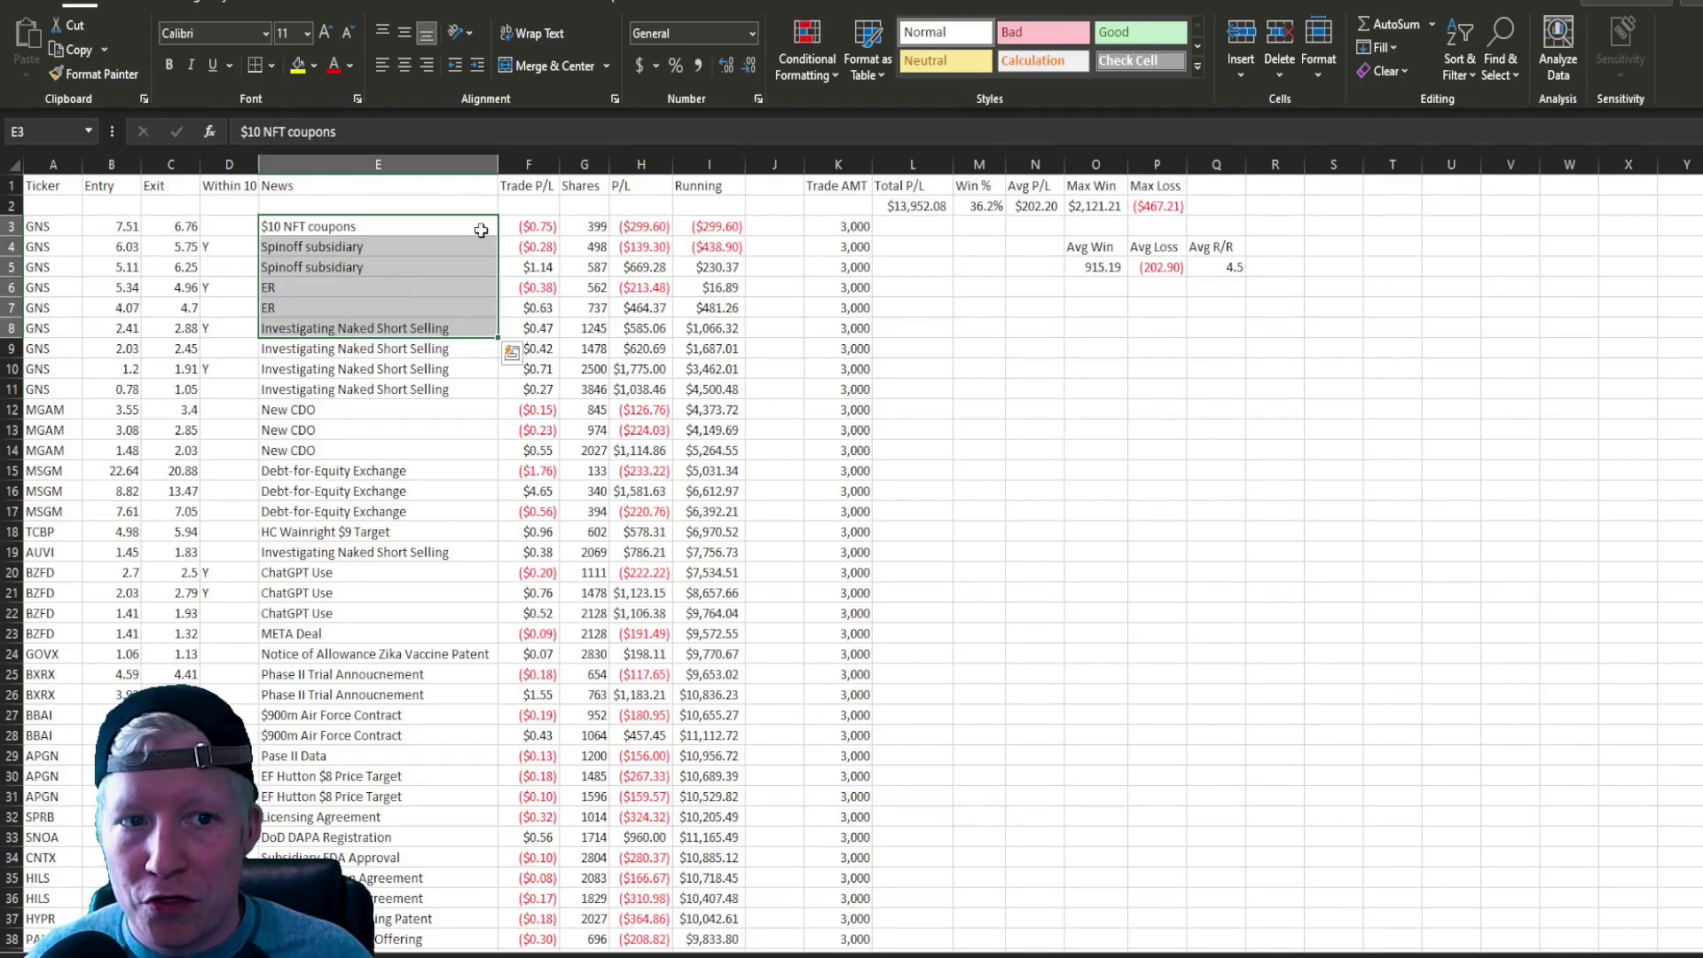
double_click(357, 228)
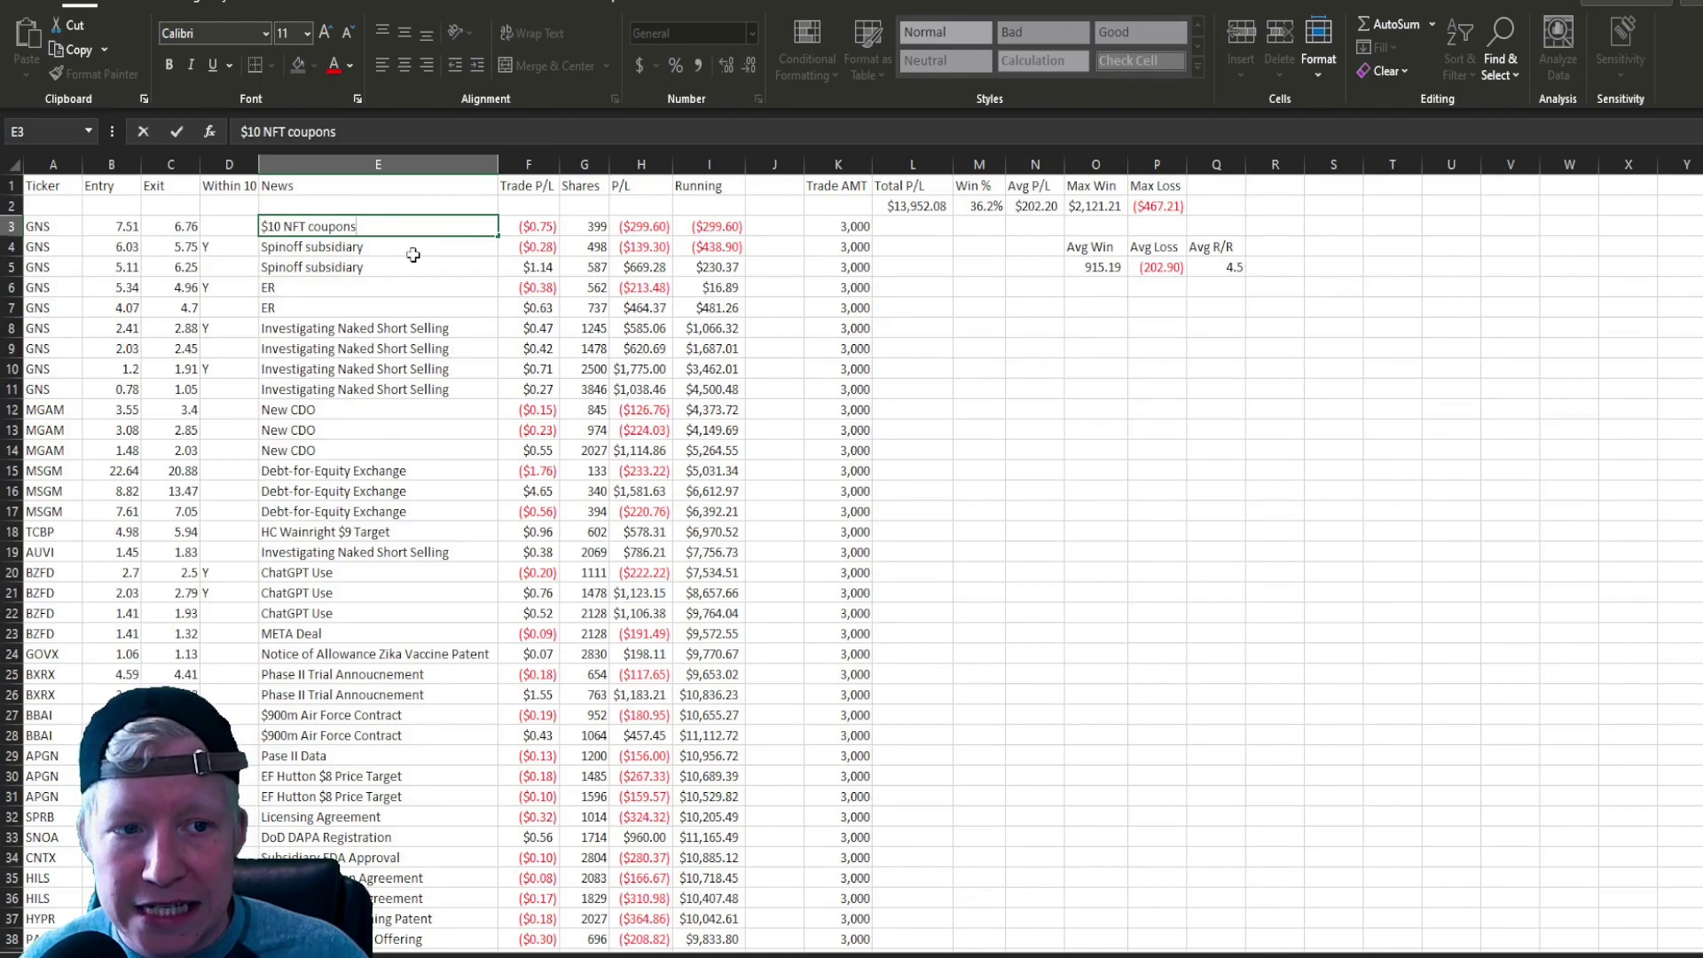
left_click(404, 285)
left_click_drag(396, 330, 400, 351)
left_click(387, 232)
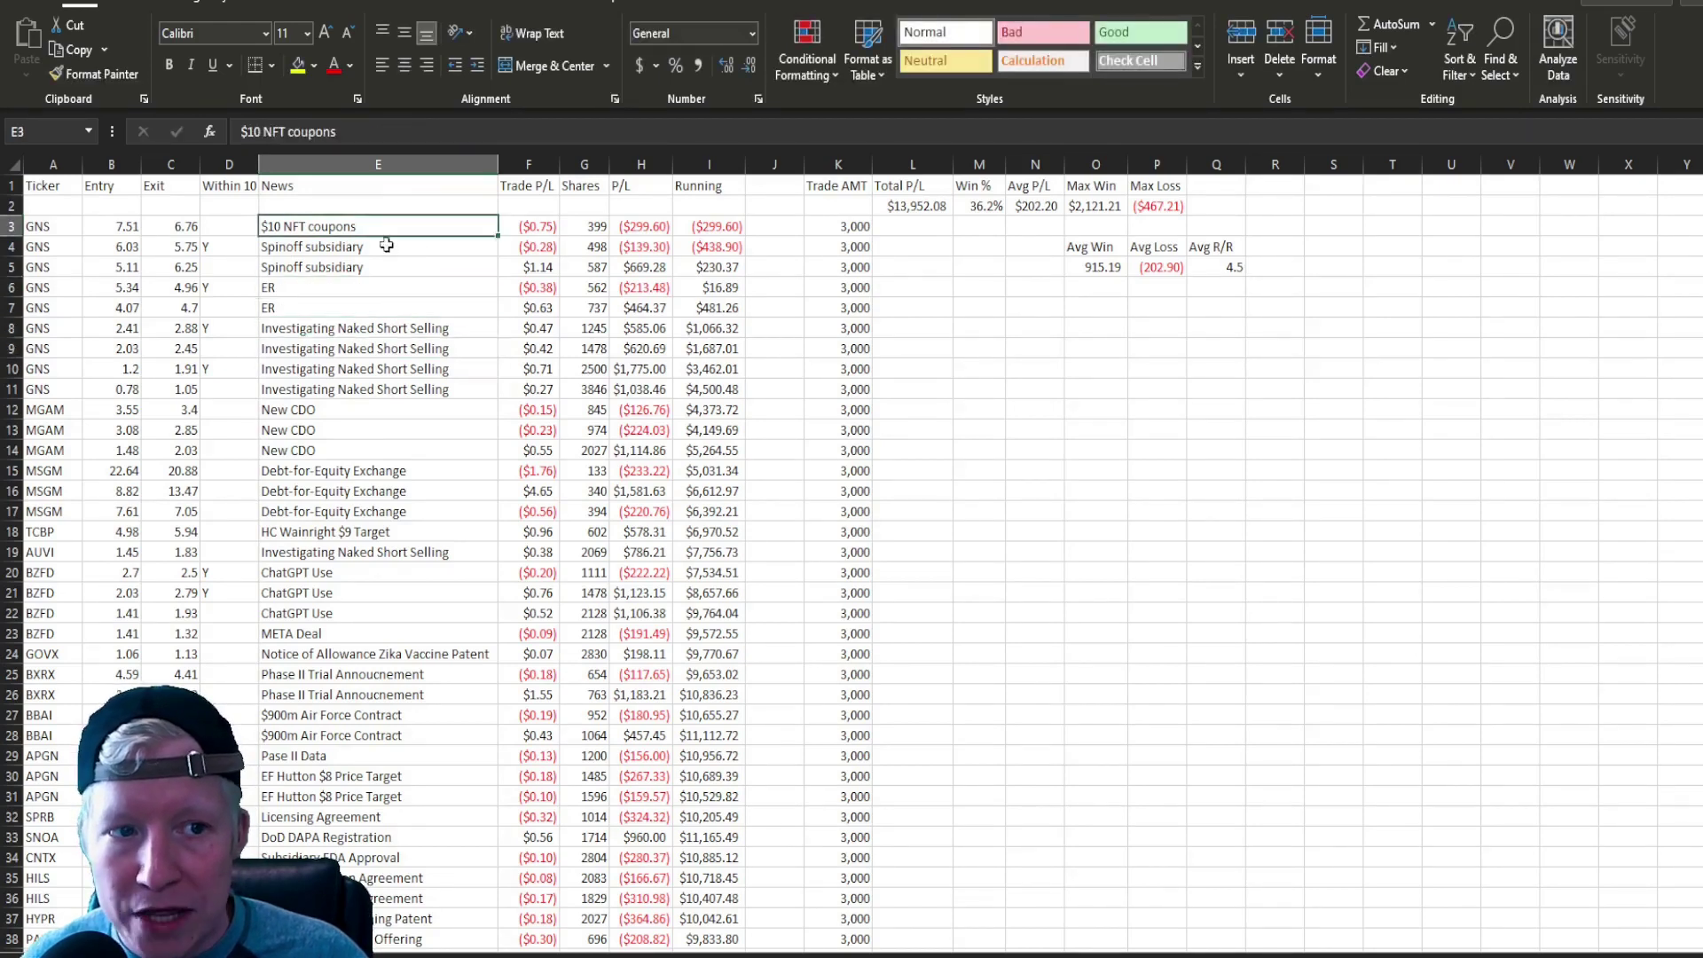
left_click_drag(387, 232, 492, 496)
left_click_drag(533, 226, 585, 228)
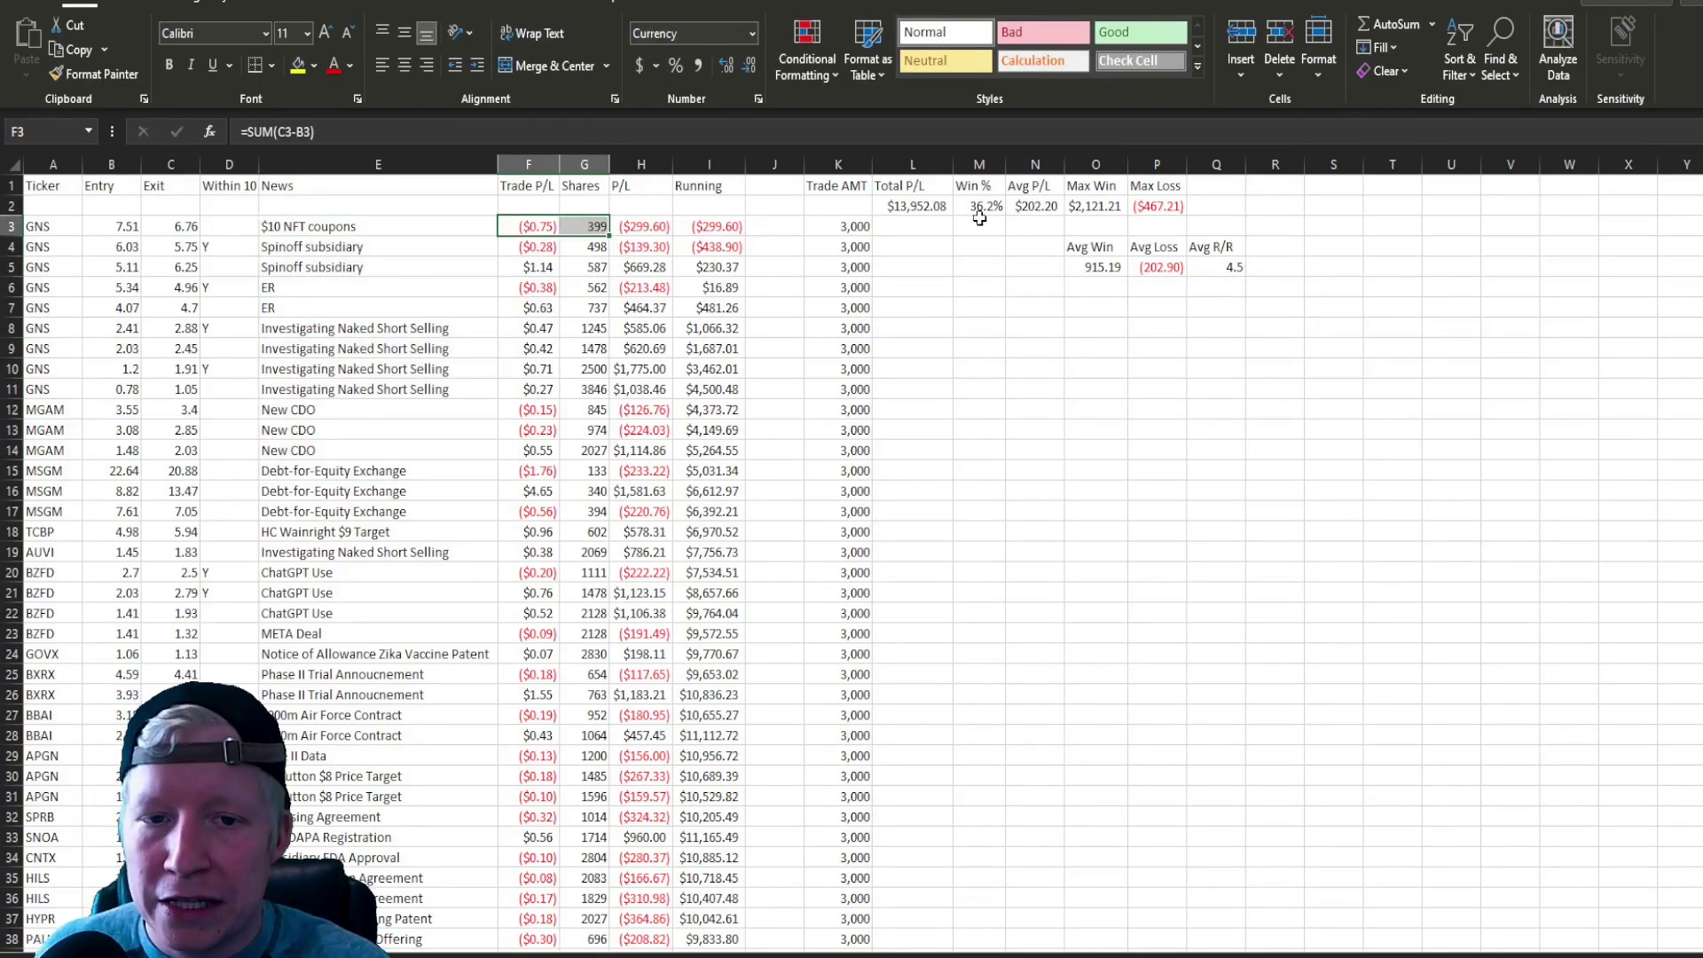
Check the stats: Total P/L $13,952.08, Win % 36.2%, Avg P/L, Max Win/Loss, Avg R/R 4.5.
left_click(931, 213)
left_click(964, 208)
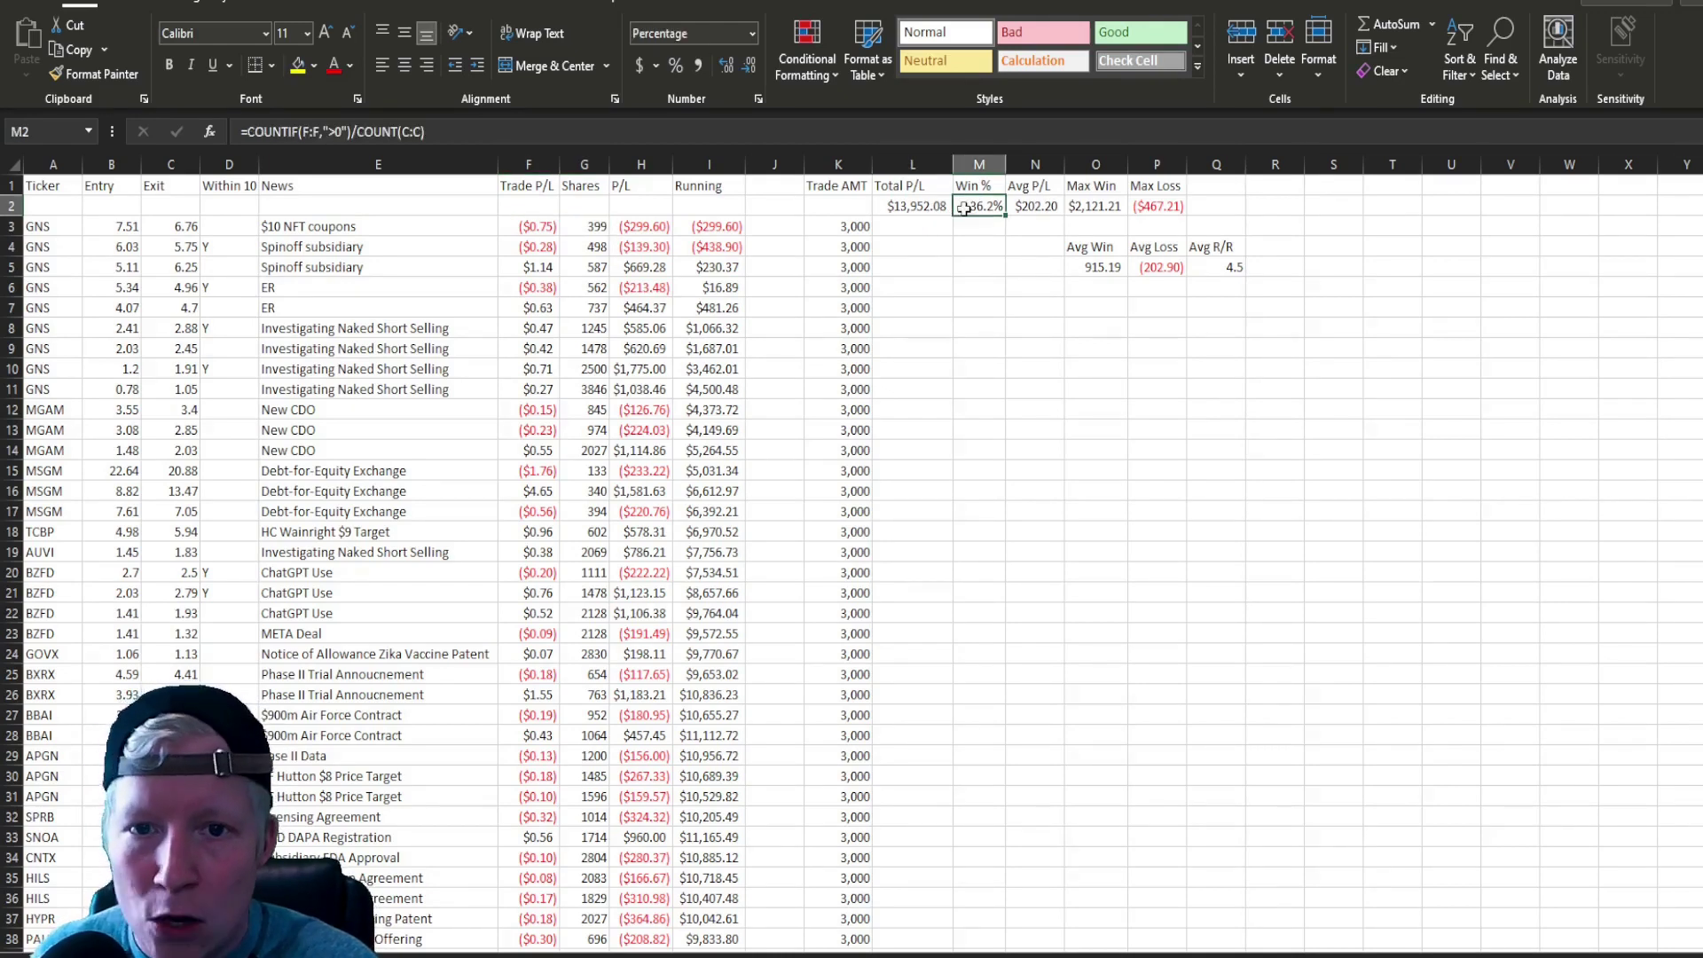
left_click(1034, 188)
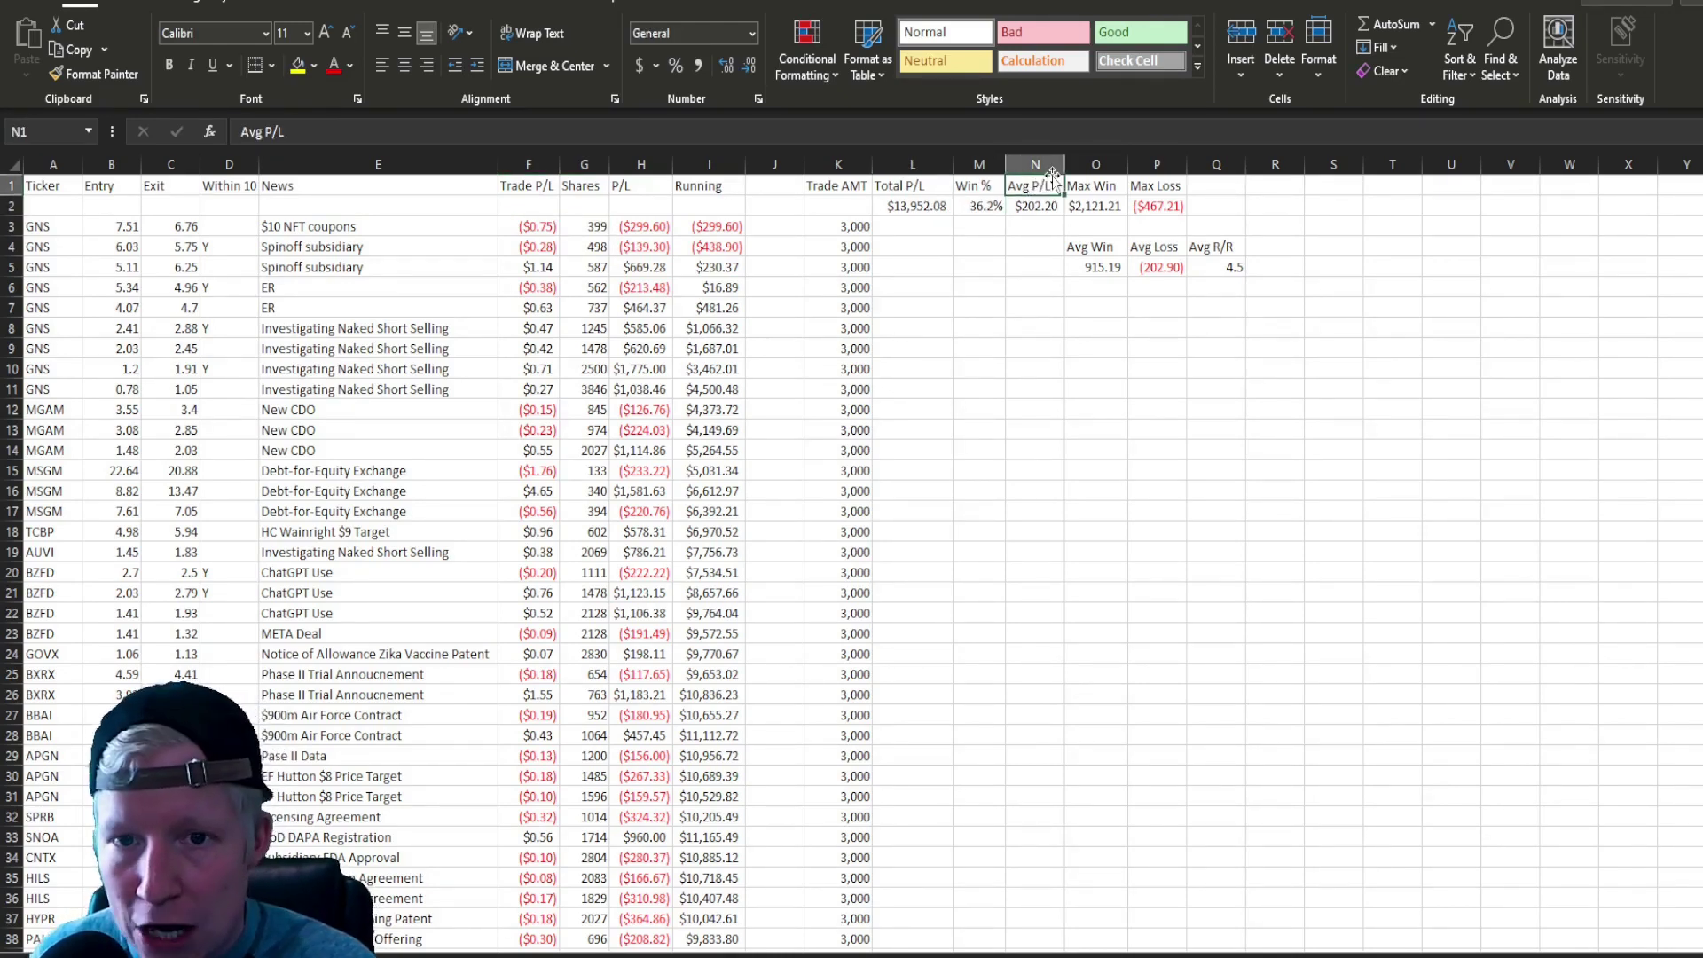
left_click(1089, 184)
left_click(1147, 185)
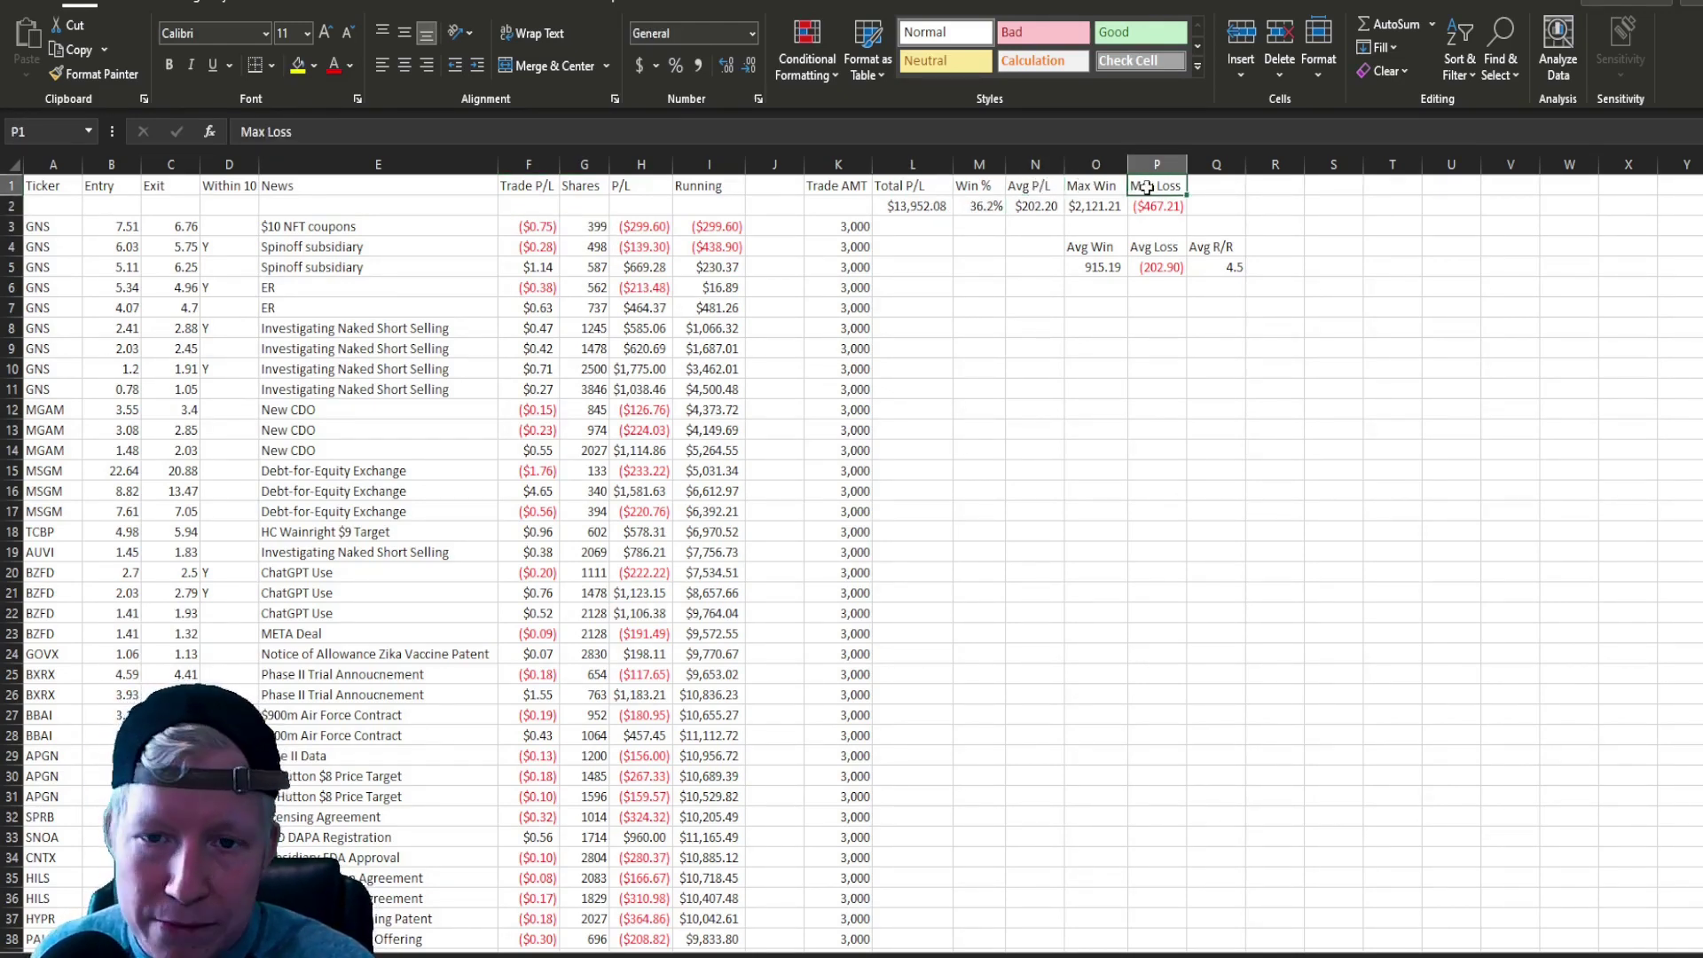
left_click(1108, 246)
left_click(1162, 266)
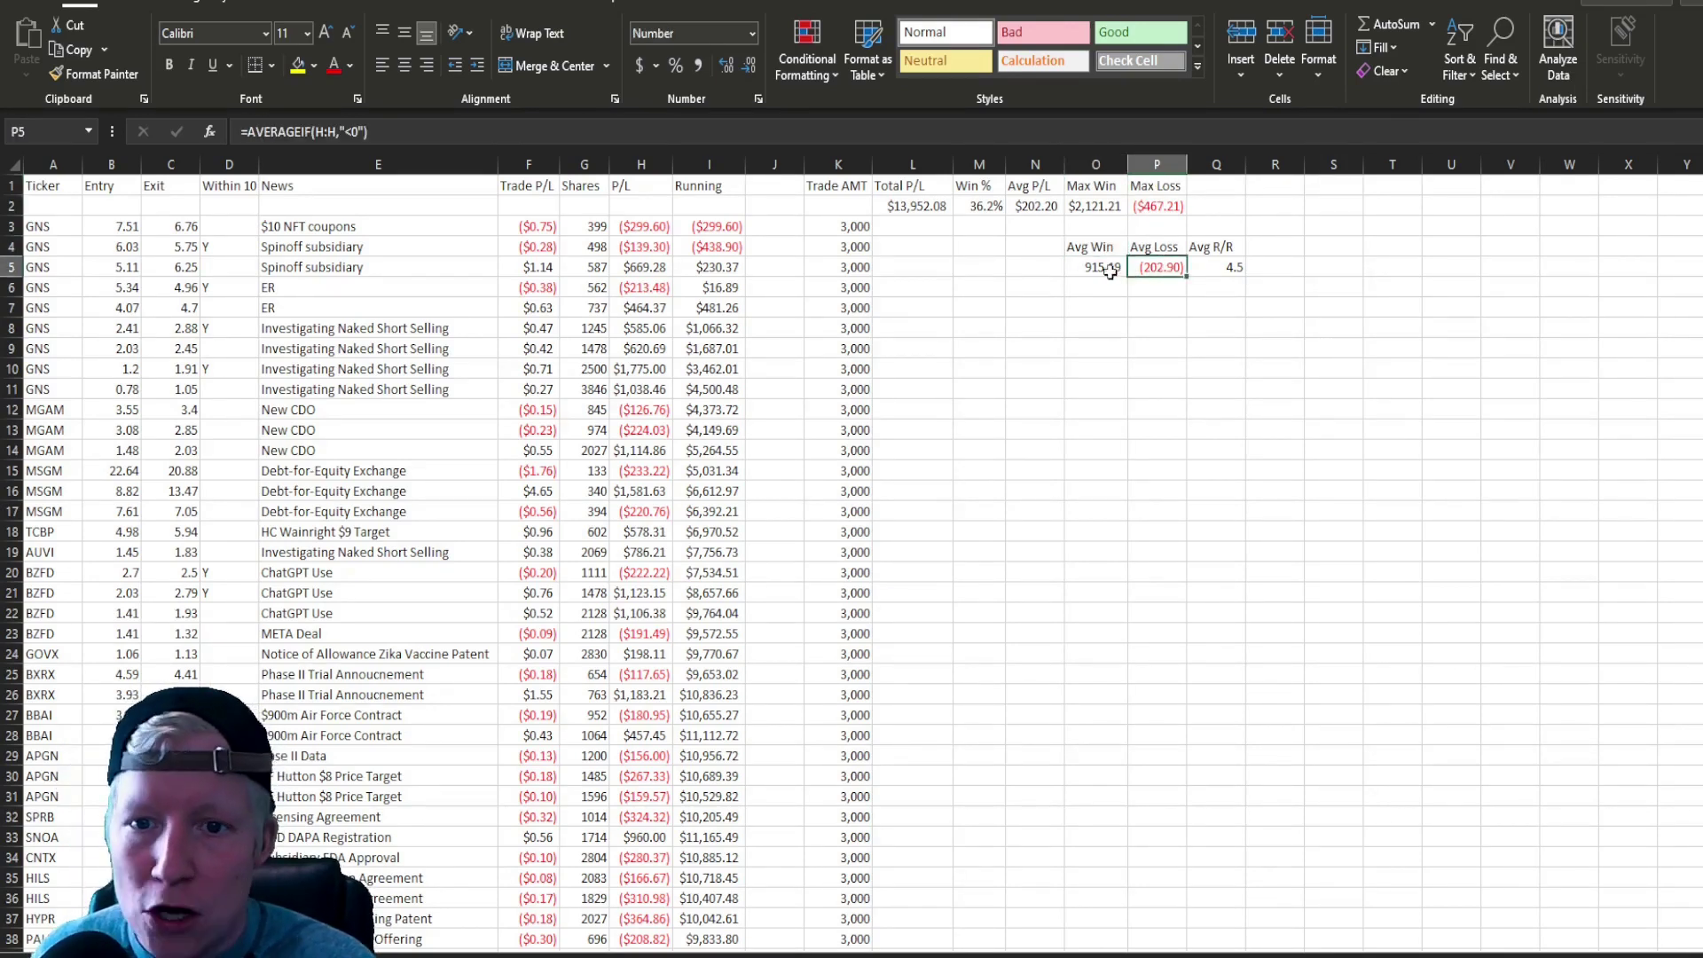
left_click(1109, 269)
left_click(1154, 227)
left_click(1162, 207)
left_click(1100, 209)
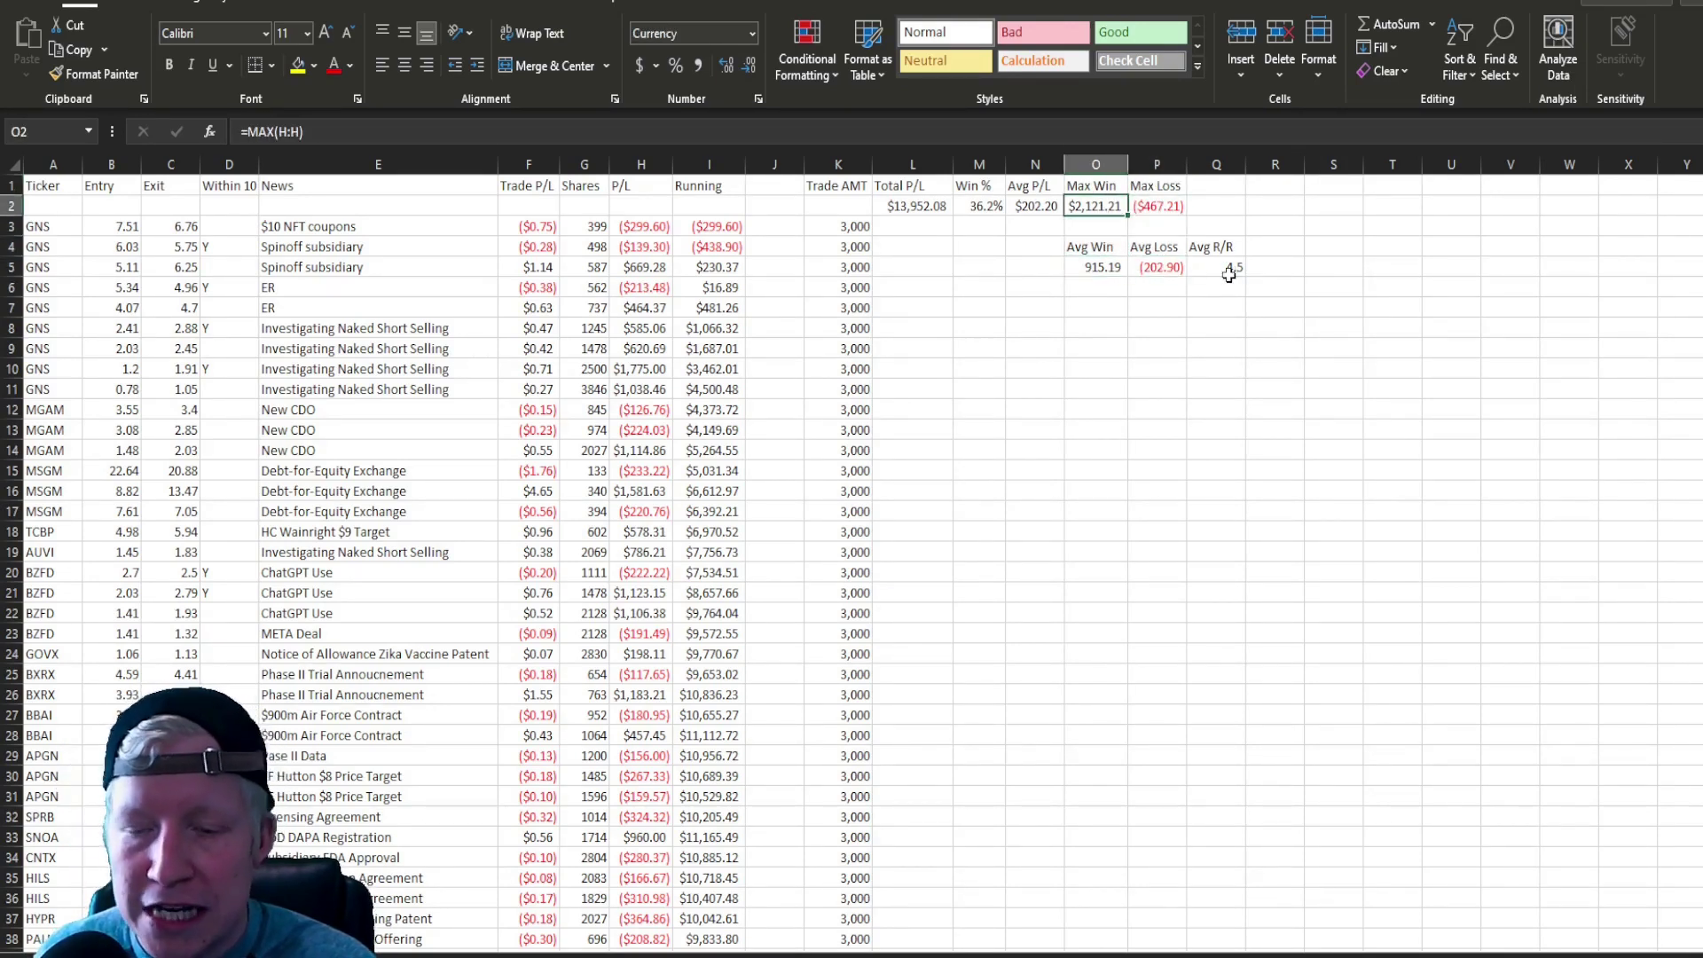
left_click(1229, 274)
left_click(1232, 310)
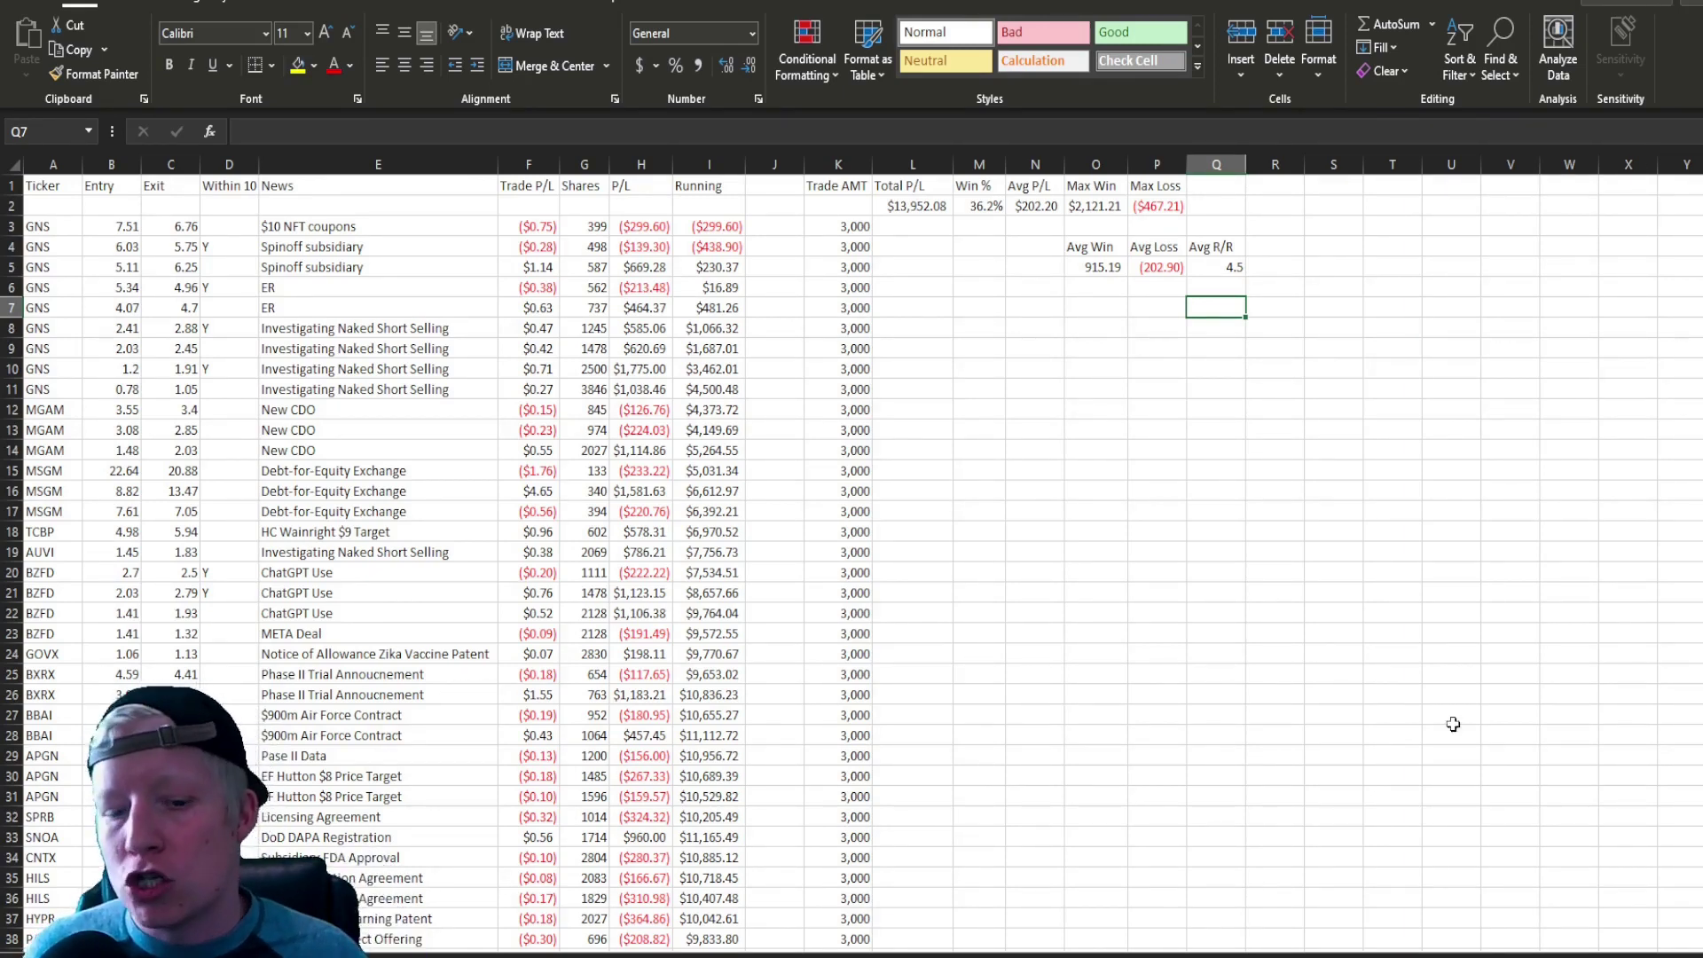
Bring the thinkorswim SPY chart window back in front of Excel.
left_click(841, 954)
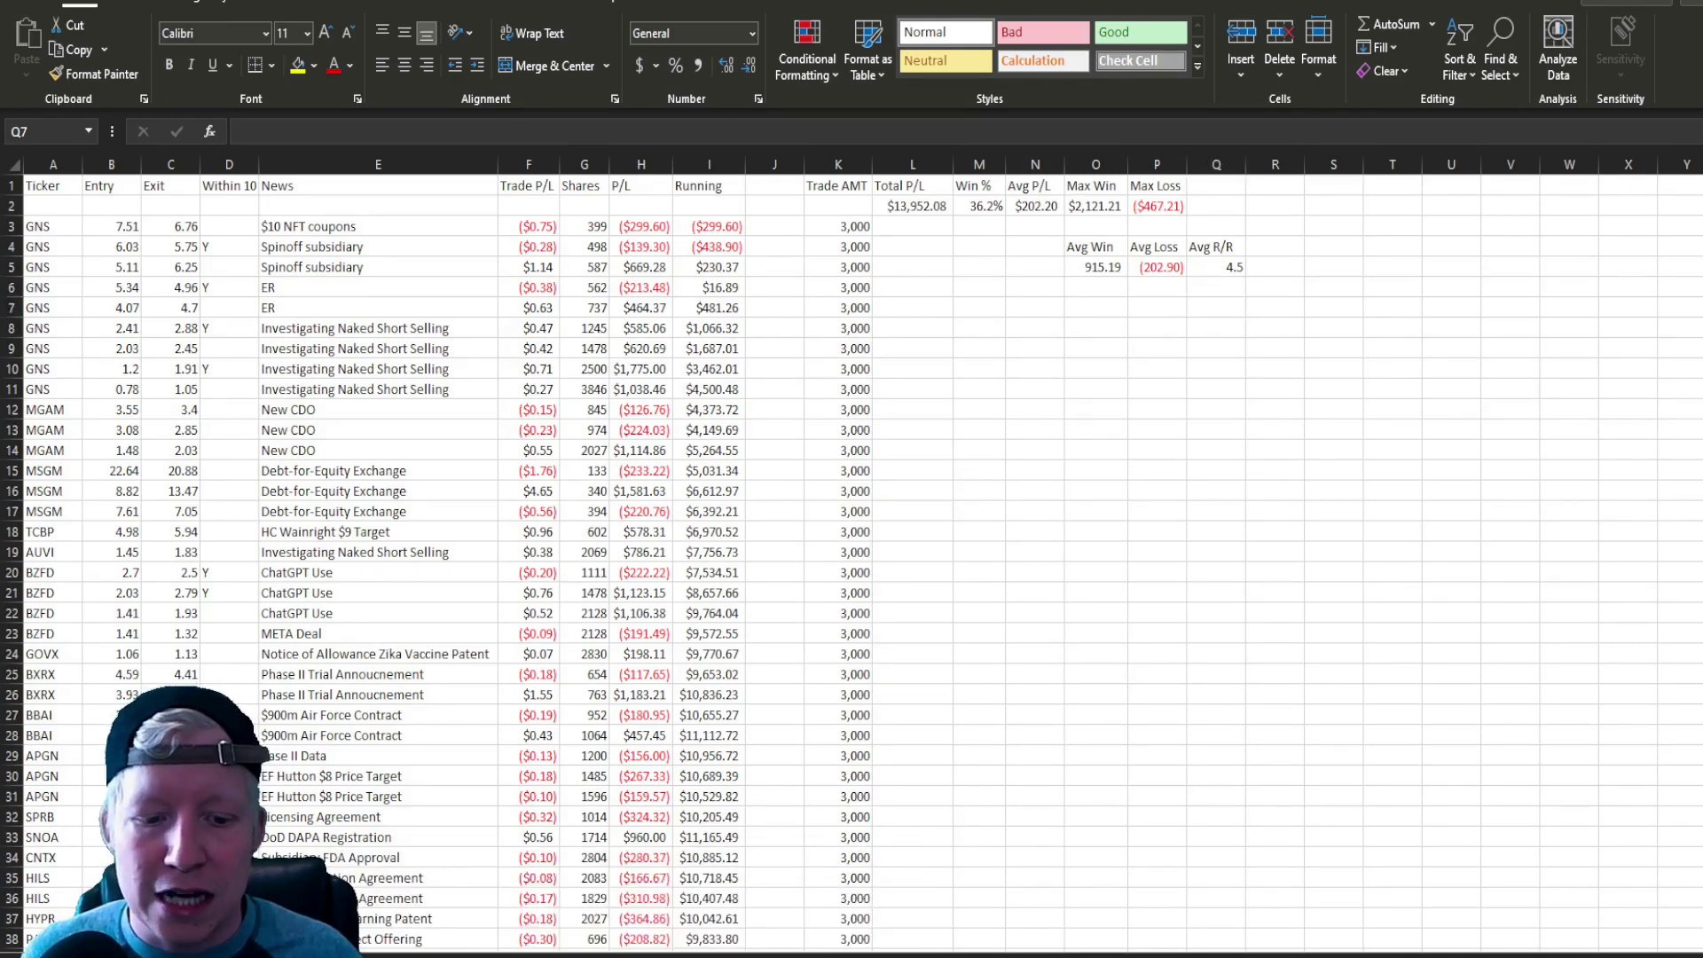
left_click(825, 887)
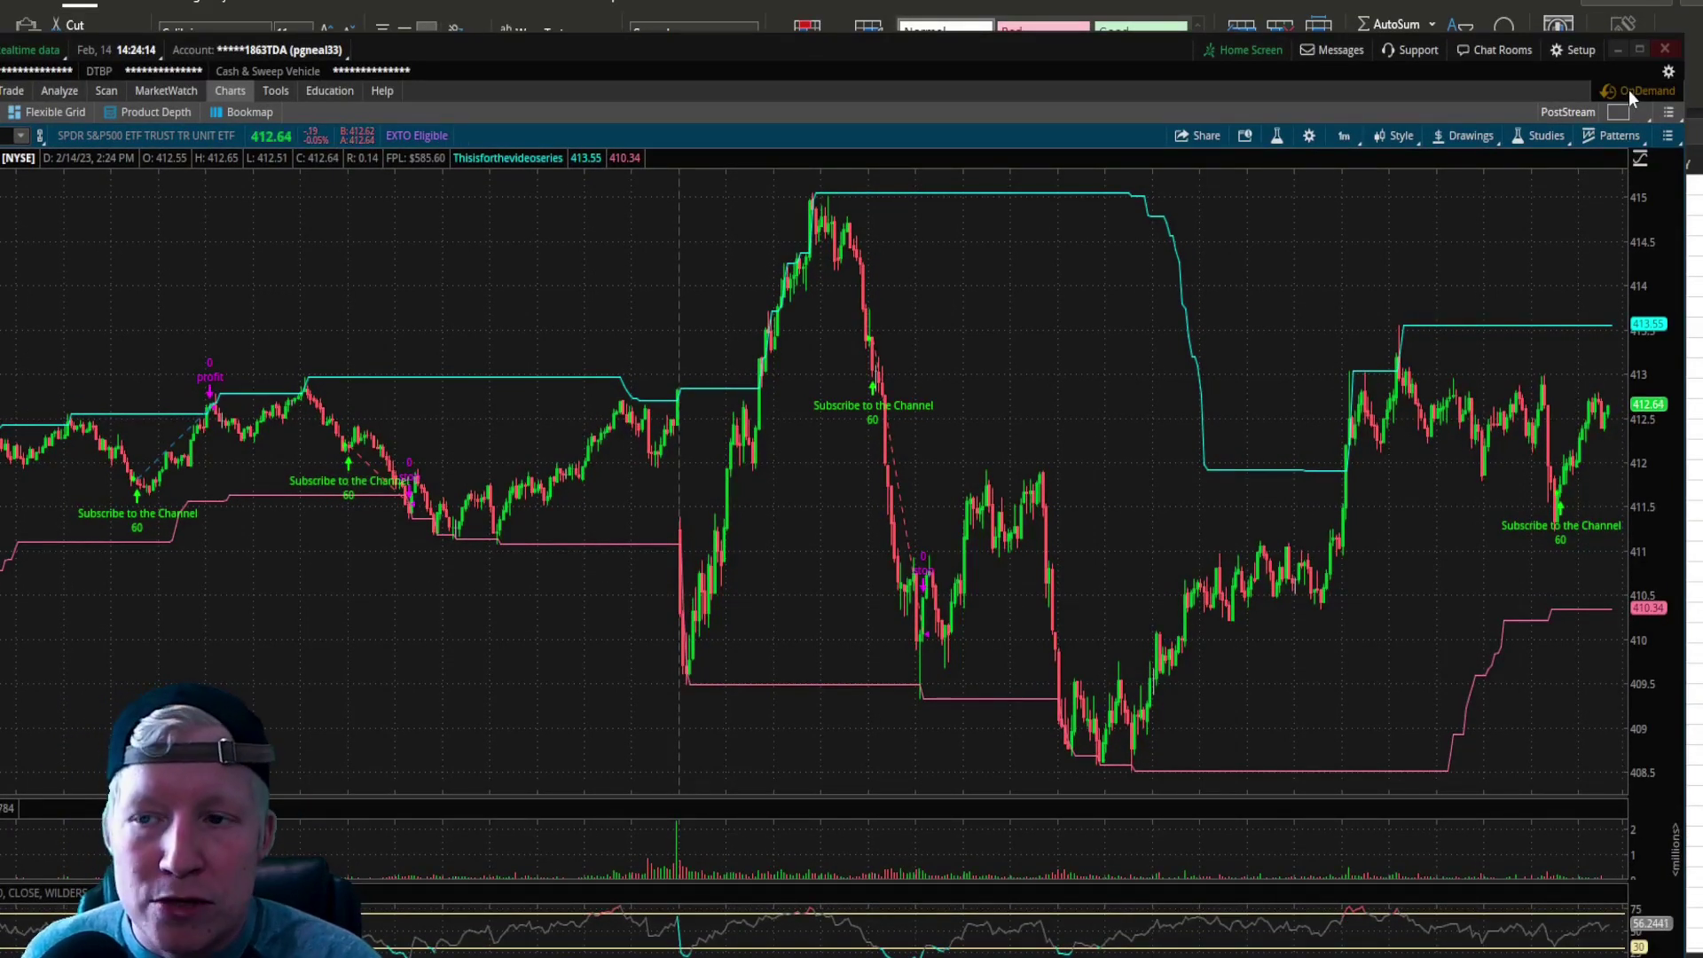
Start OnDemand replay of the SPY chart from January 9, 2023.
left_click(1632, 96)
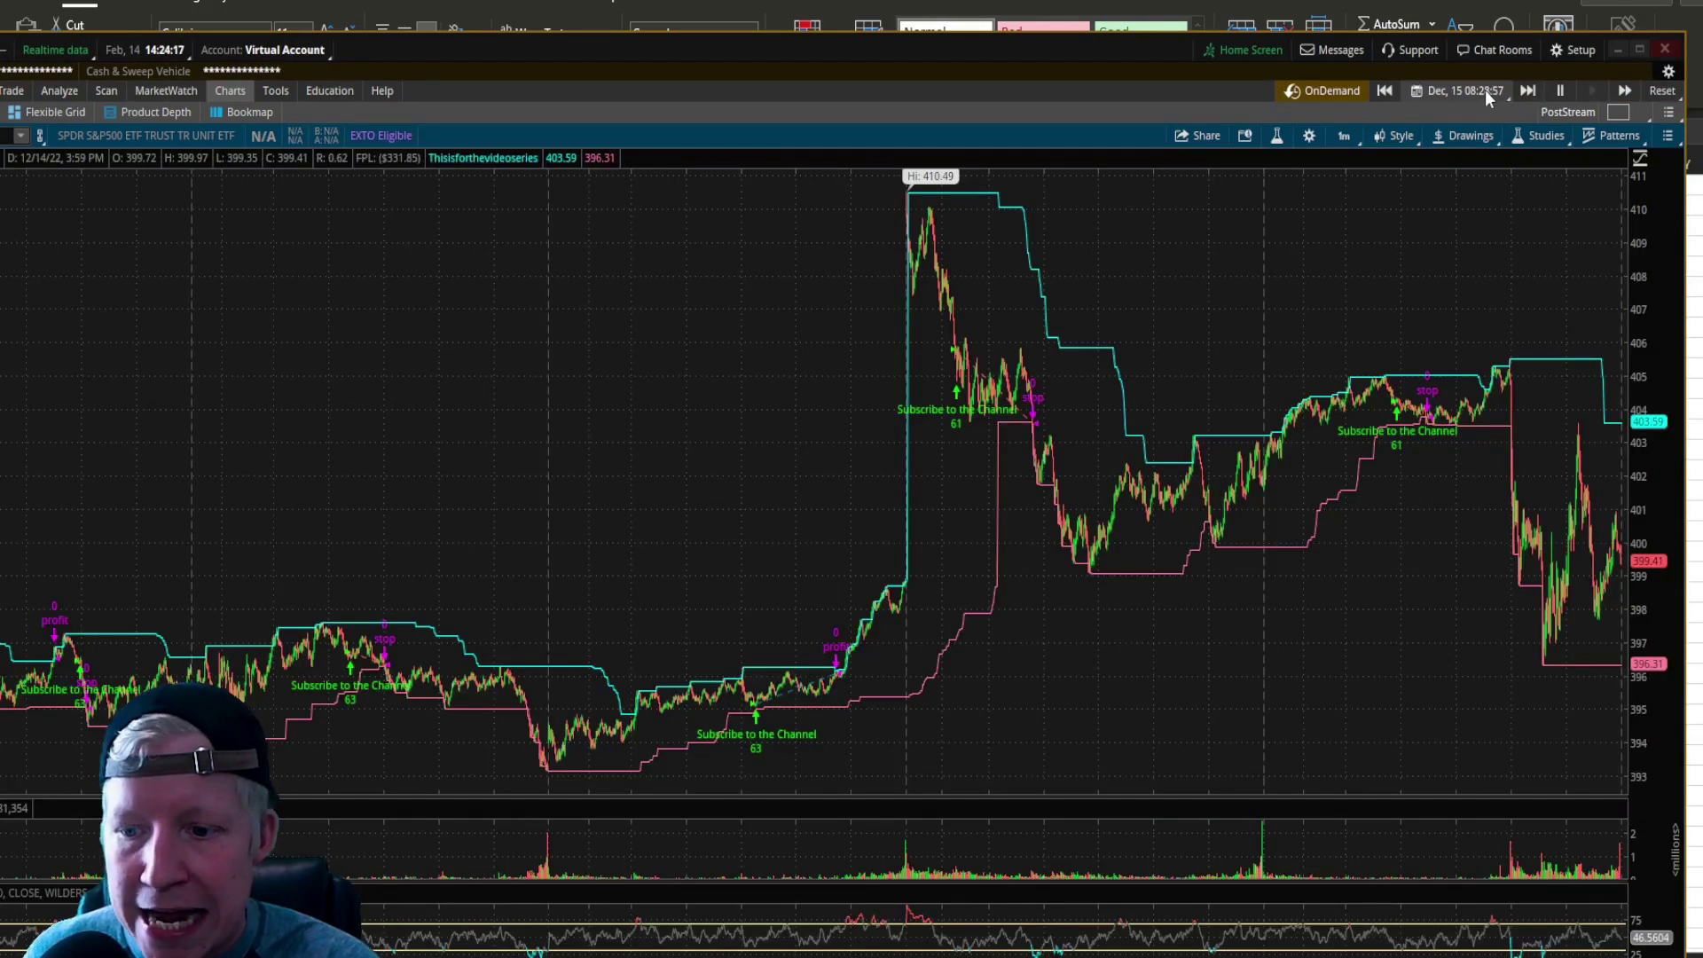
left_click(1485, 90)
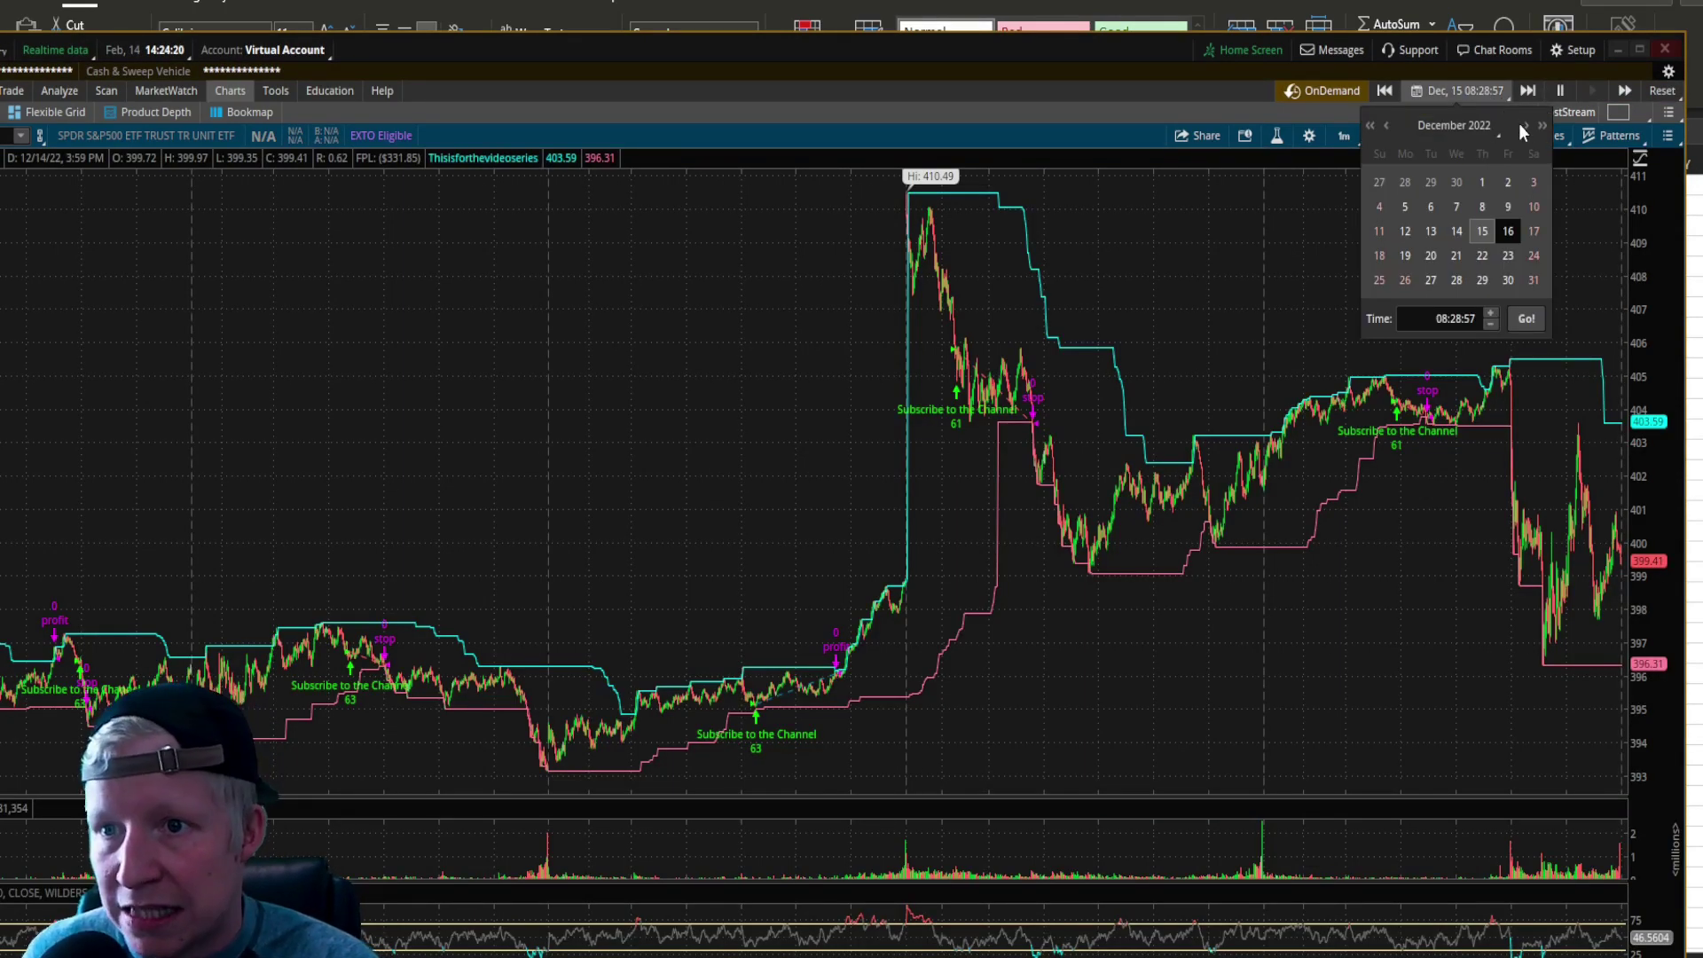
left_click(1526, 127)
left_click(1525, 127)
left_click(1386, 127)
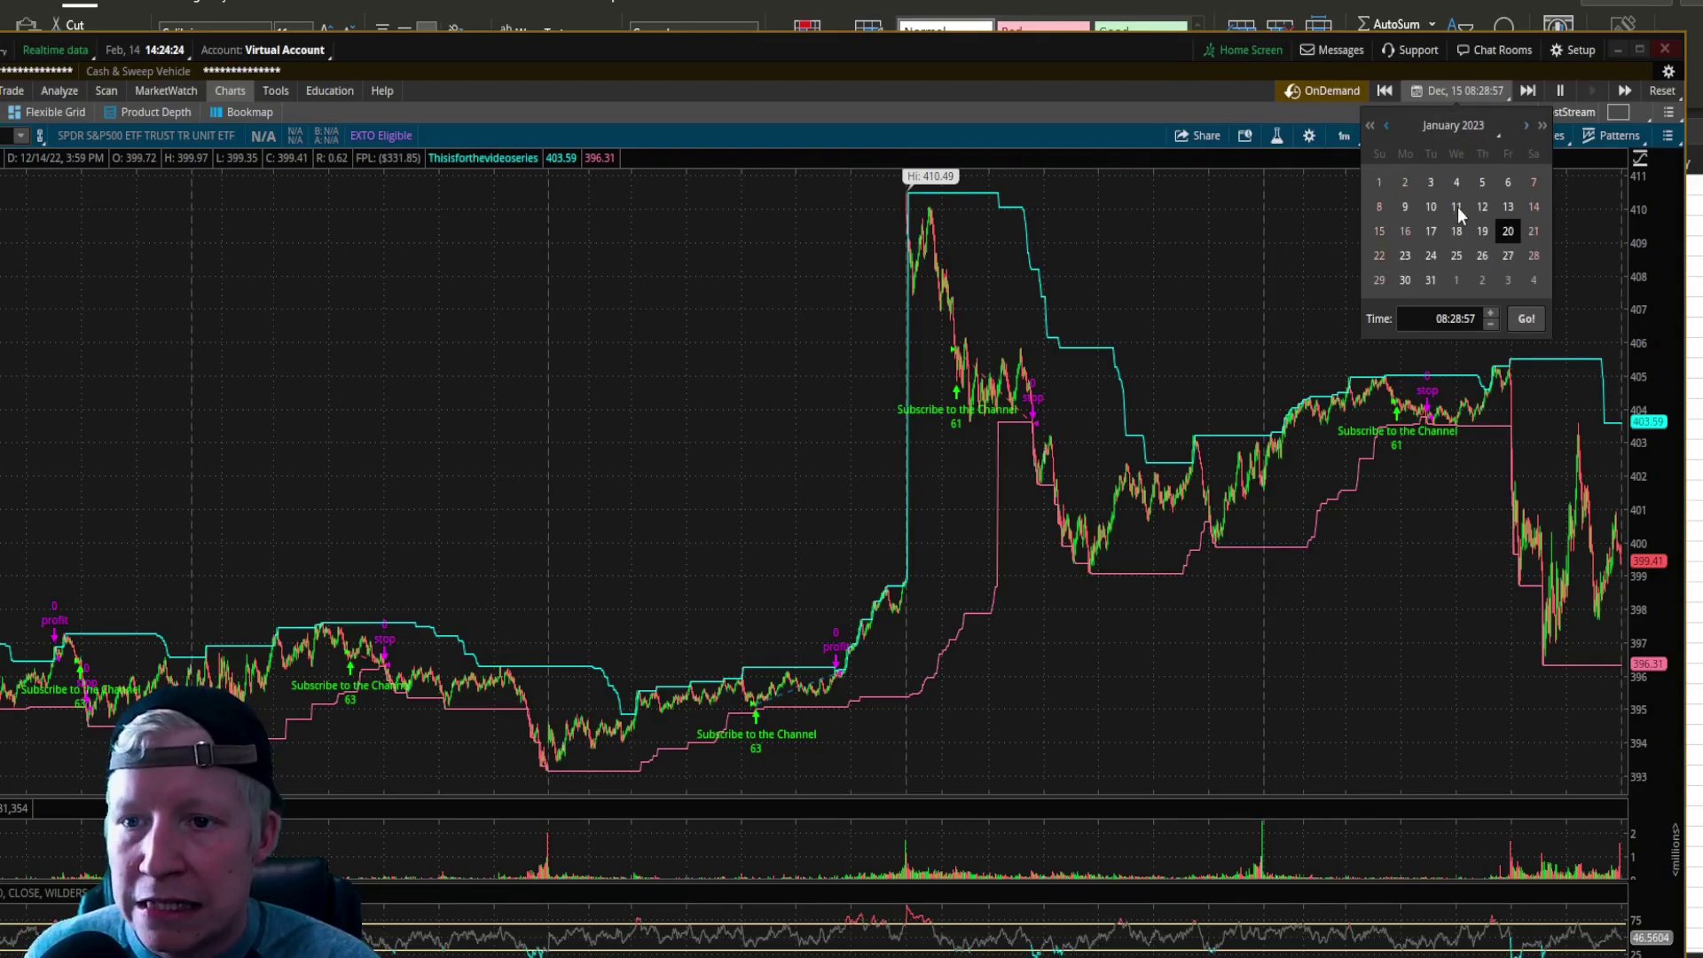
left_click(1407, 207)
left_click(1525, 319)
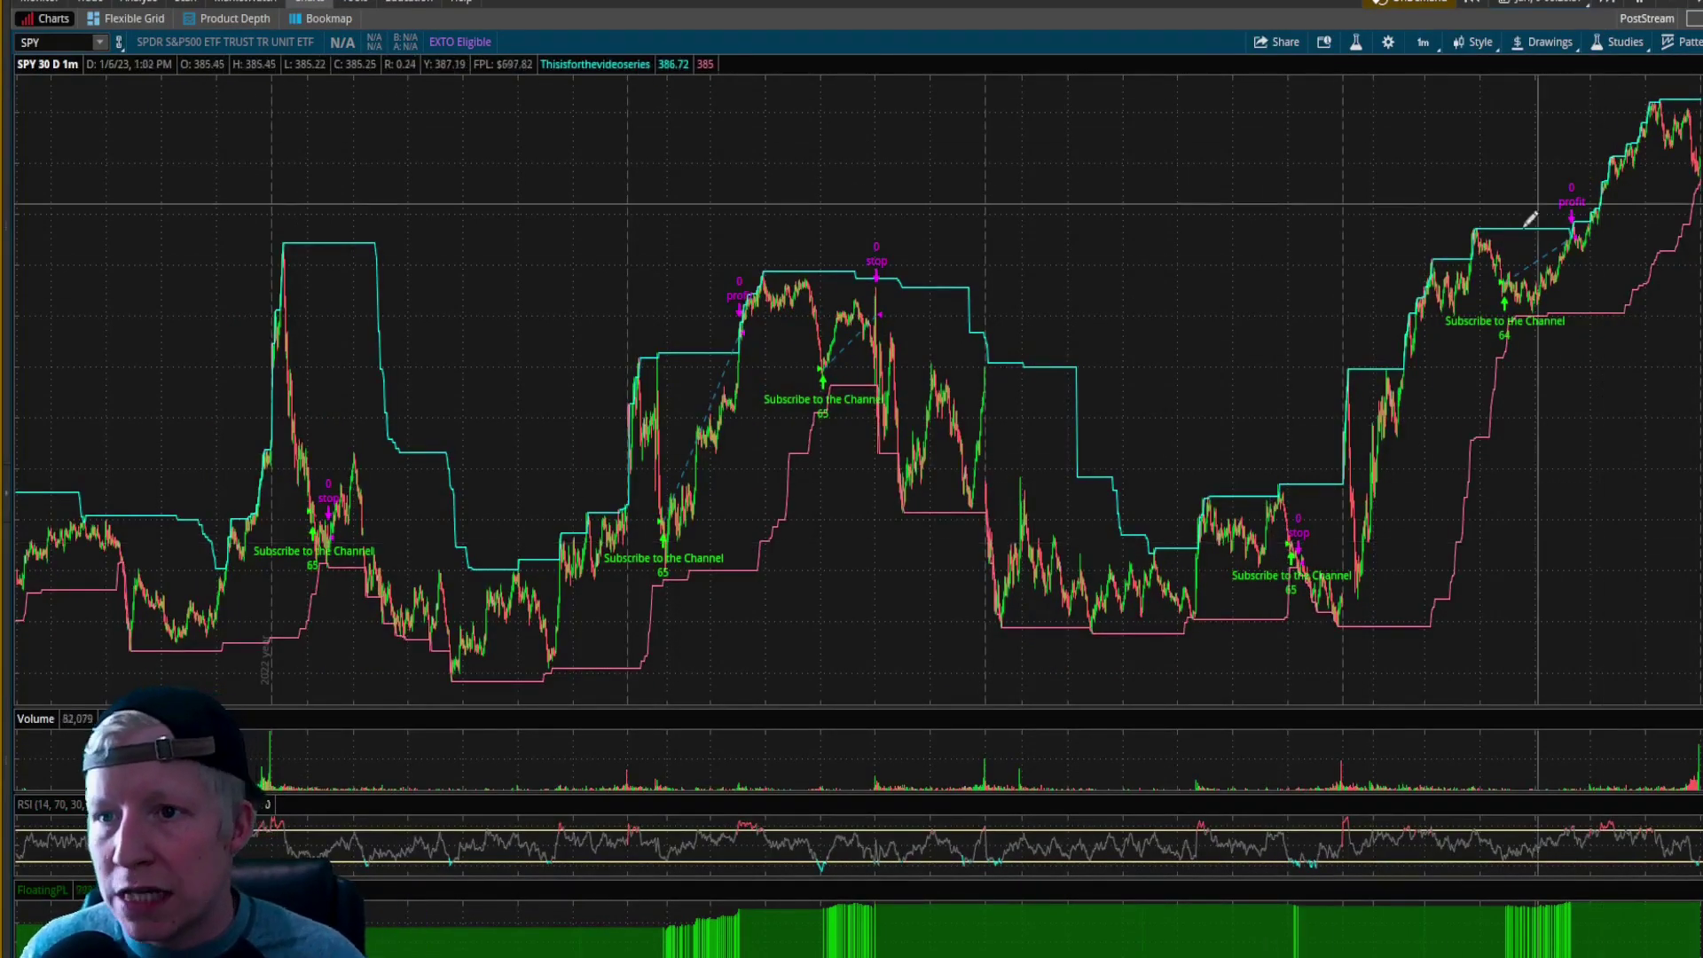
right_click(1508, 275)
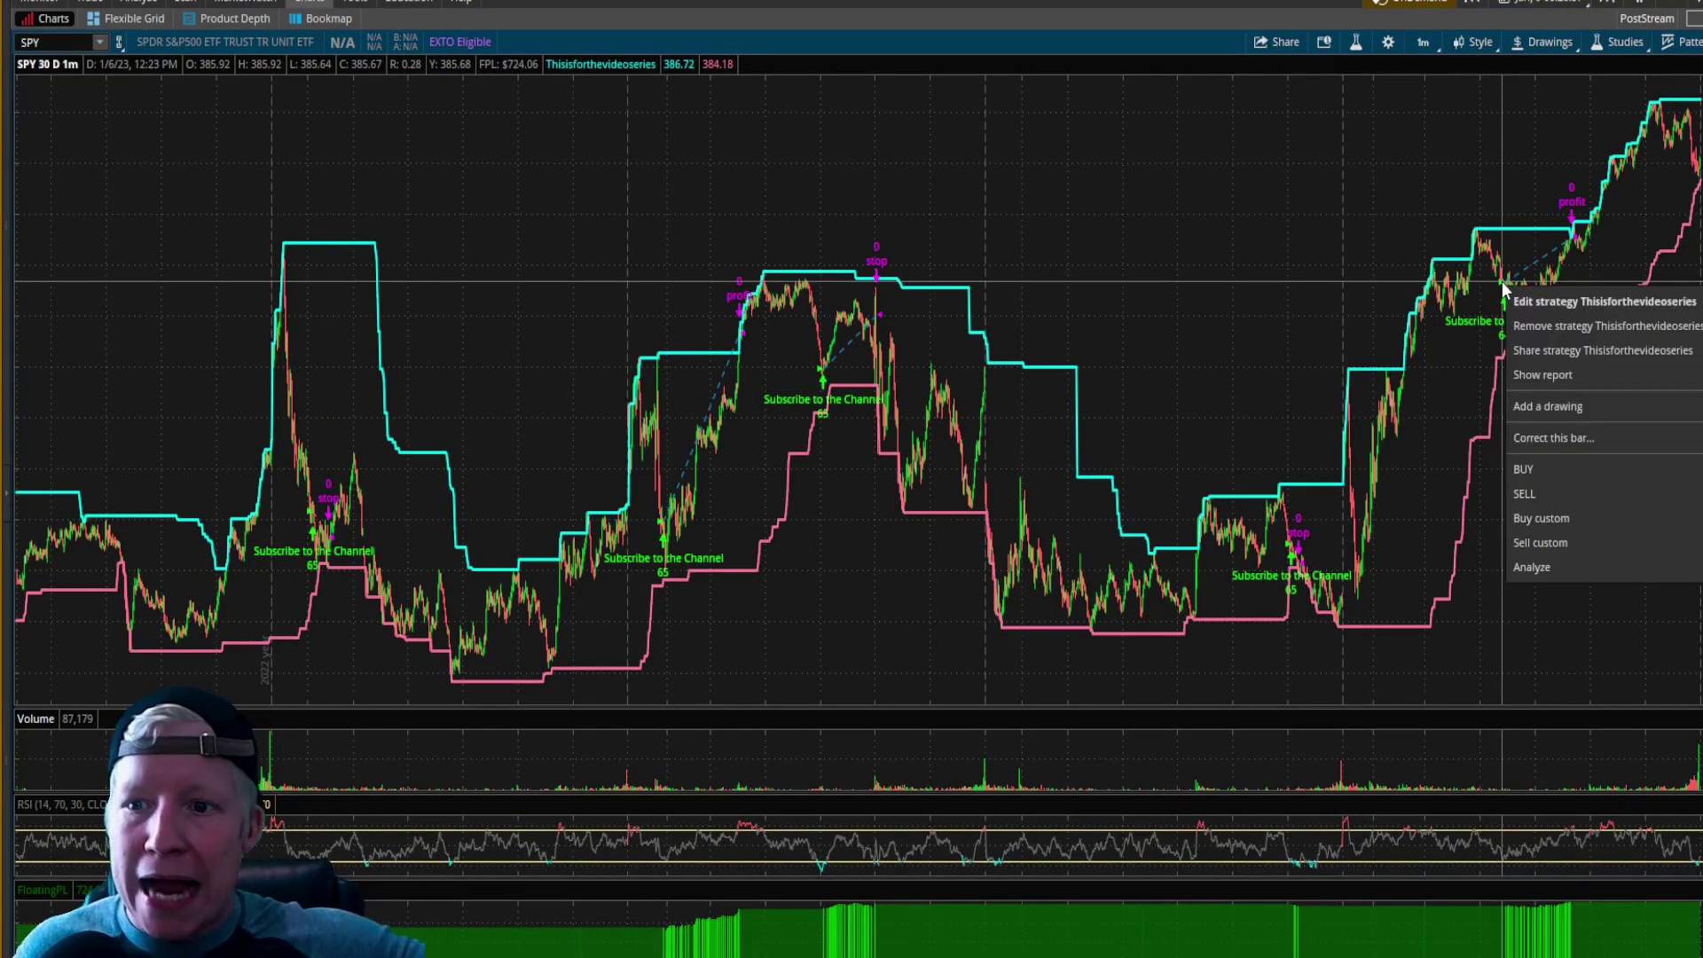
left_click(1535, 376)
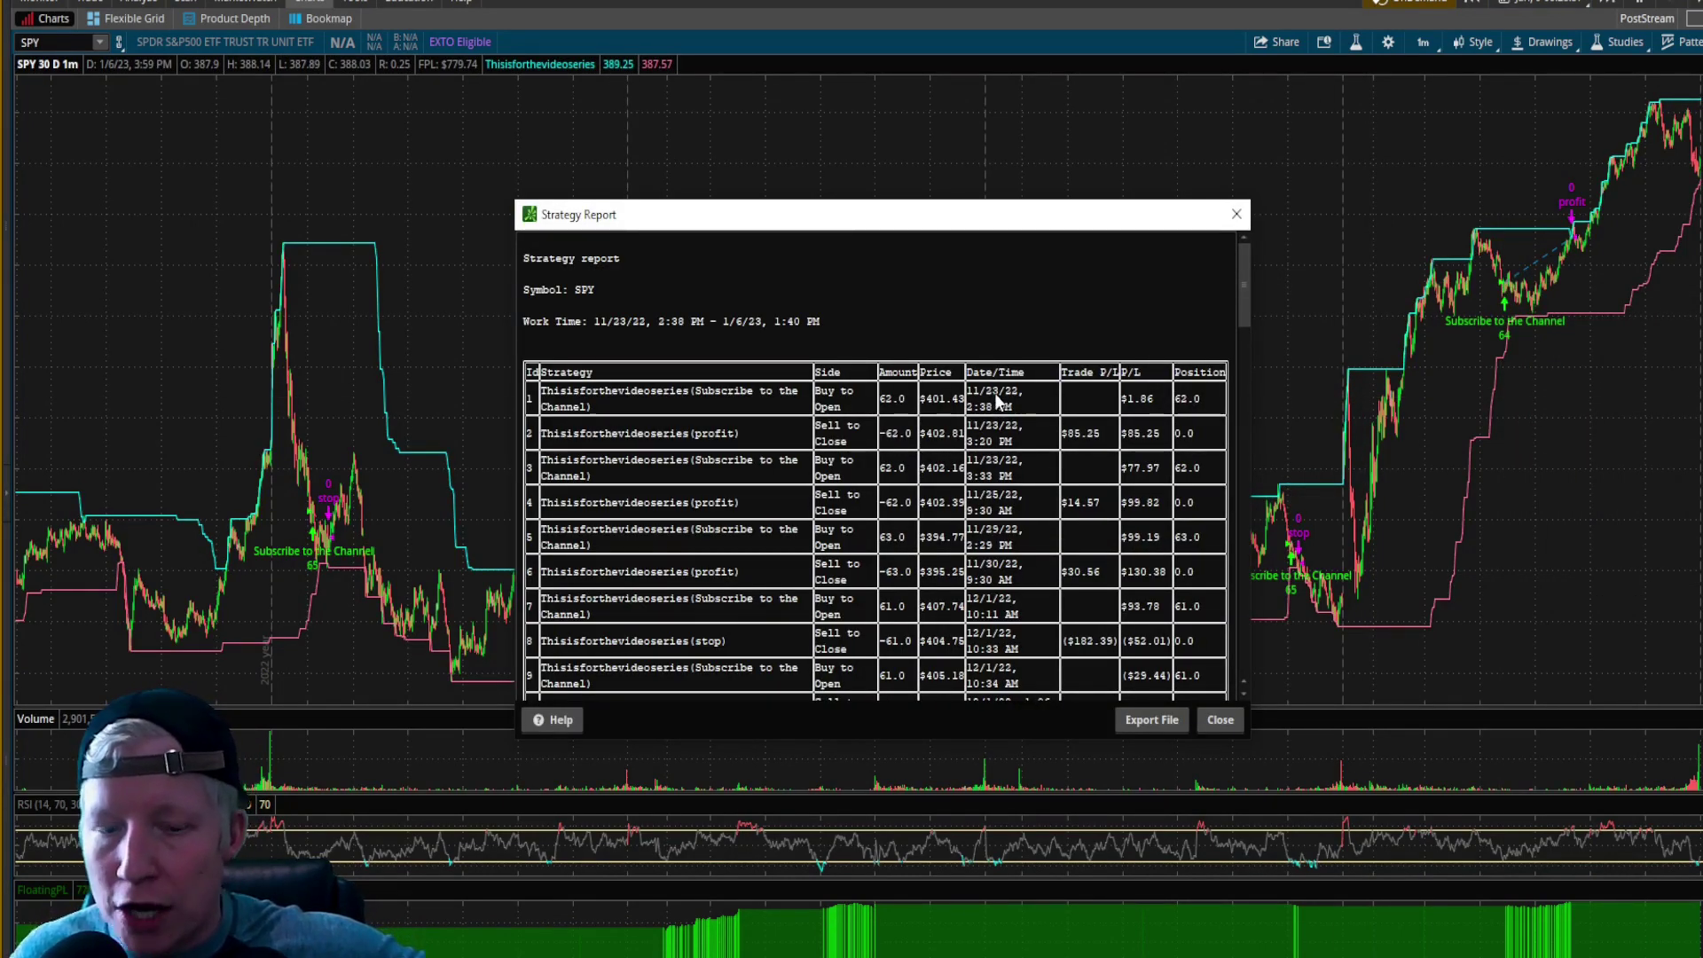
scroll(998, 399, "down", 20)
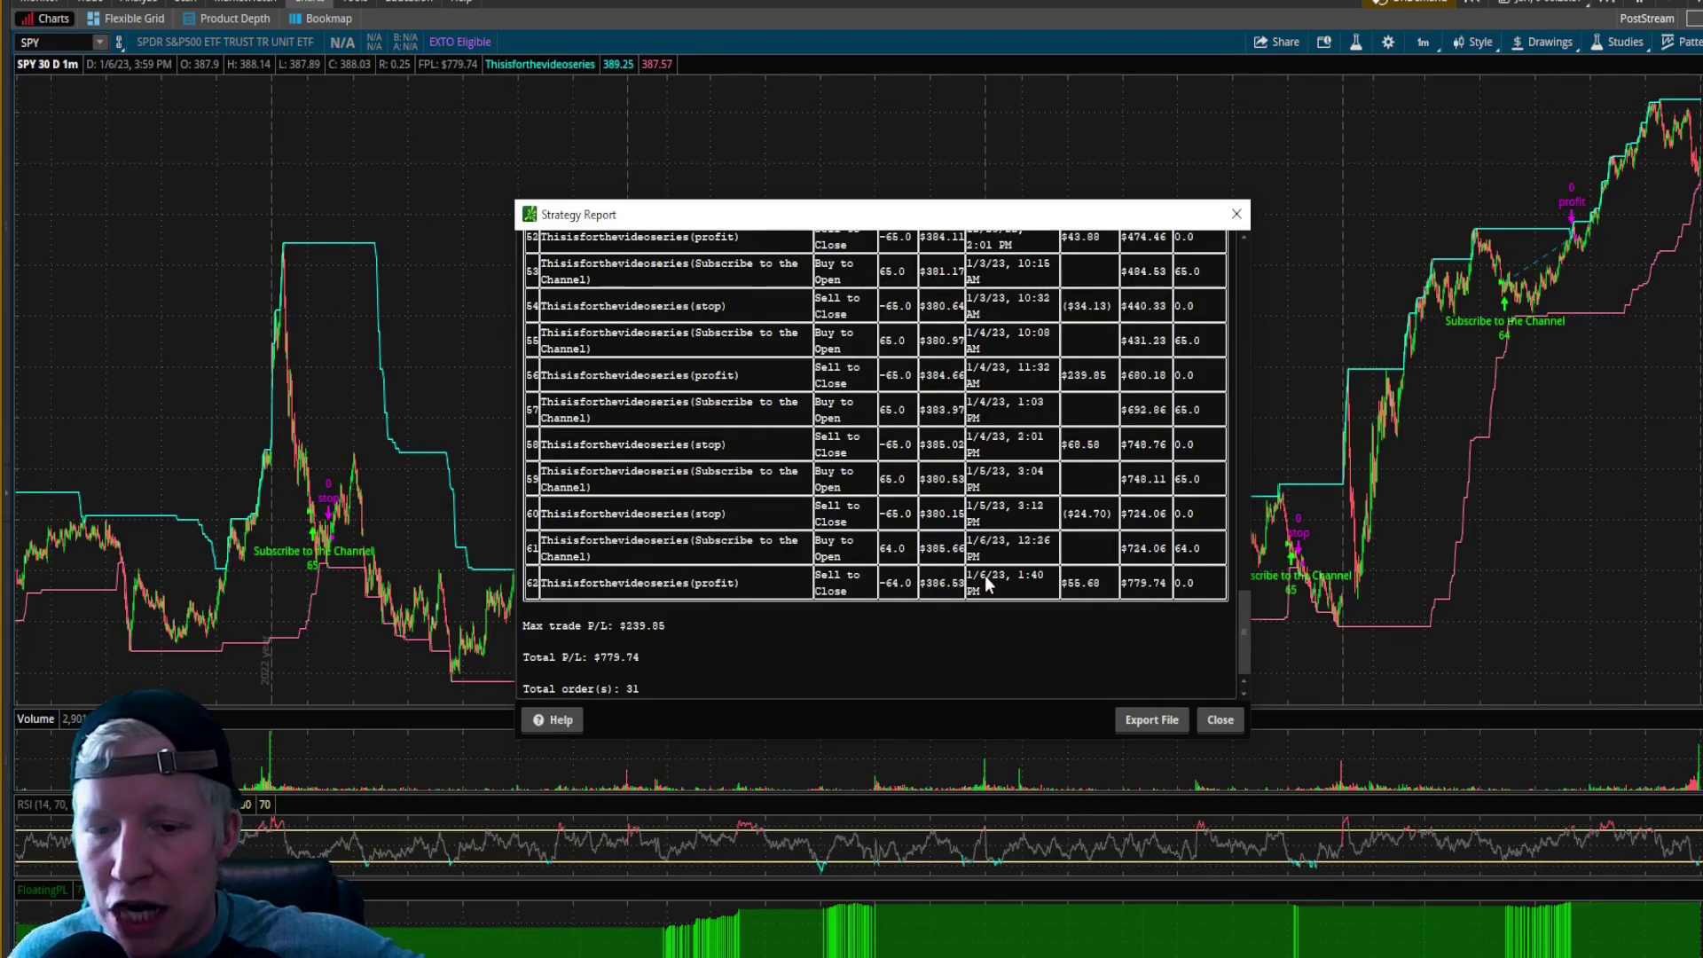
scroll(989, 572, "up", 12)
scroll(1020, 537, "up", 10)
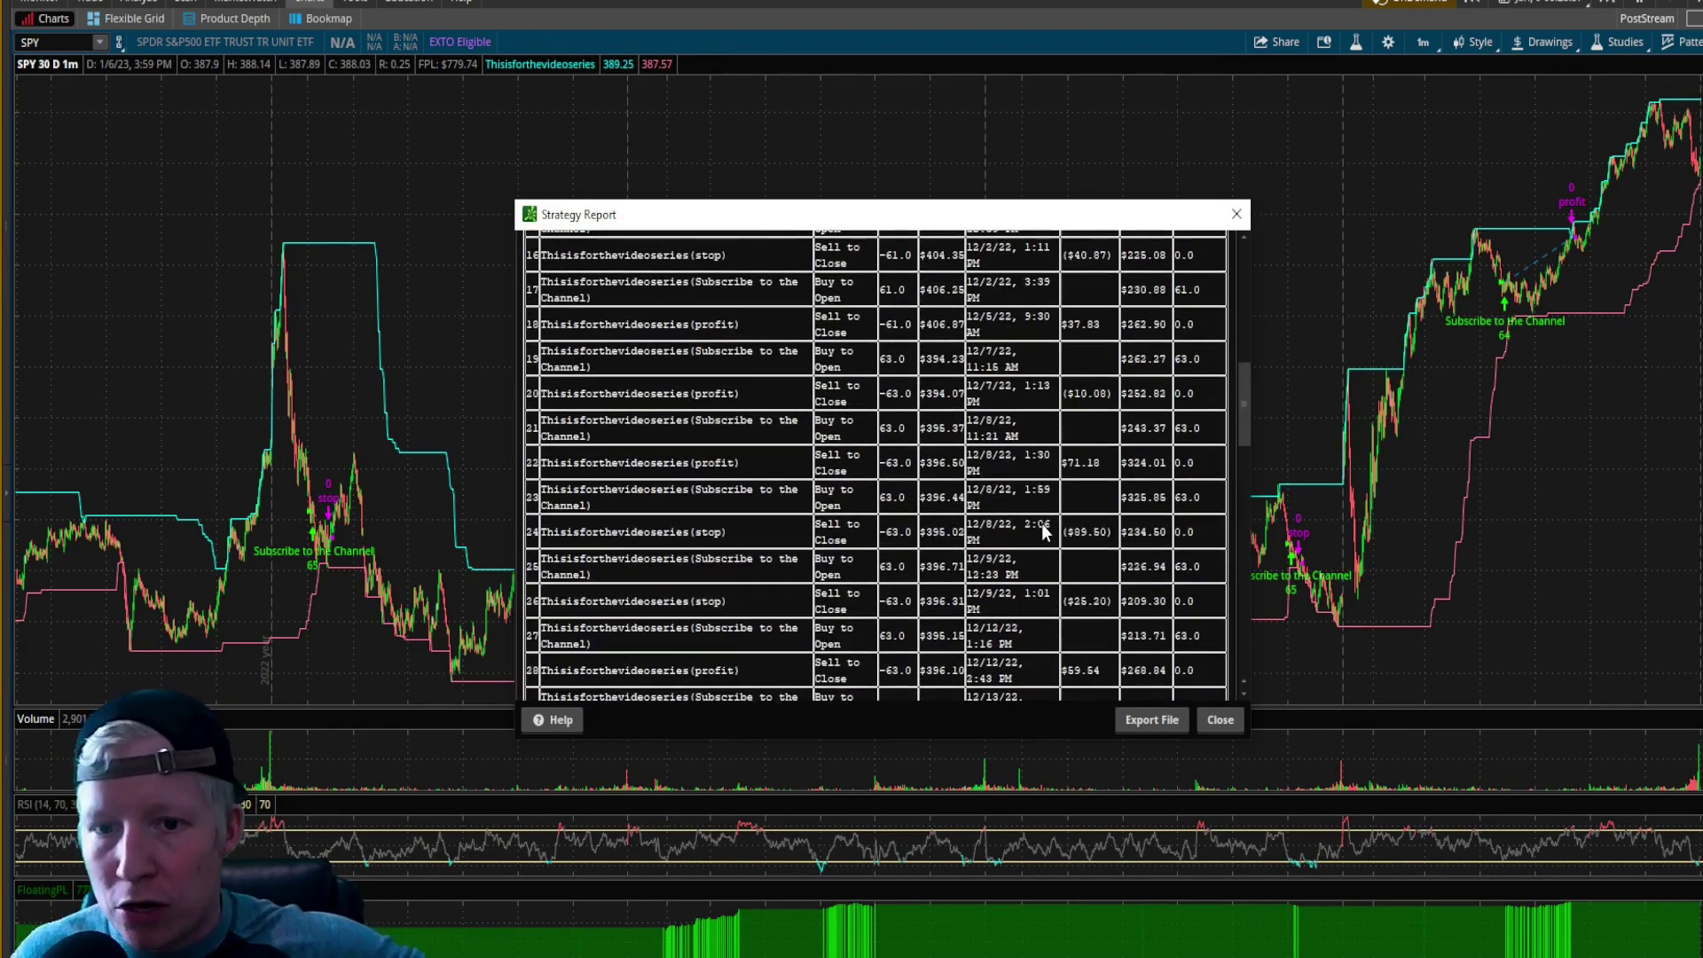
scroll(1104, 470, "down", 20)
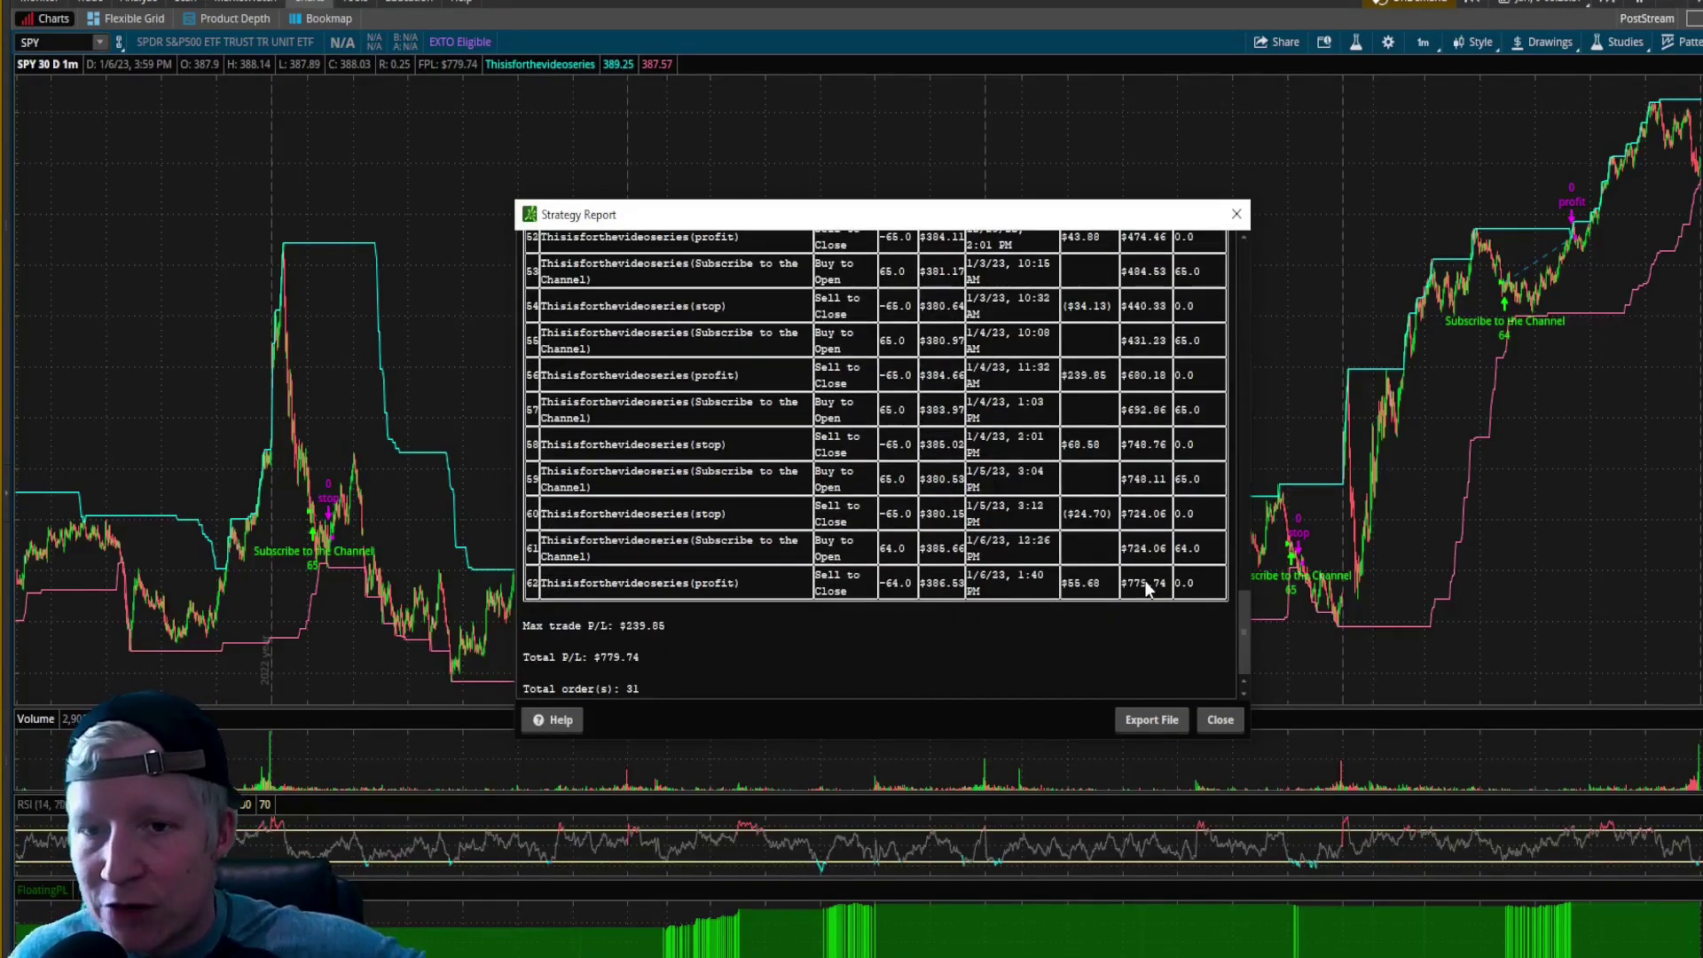
left_click(1238, 216)
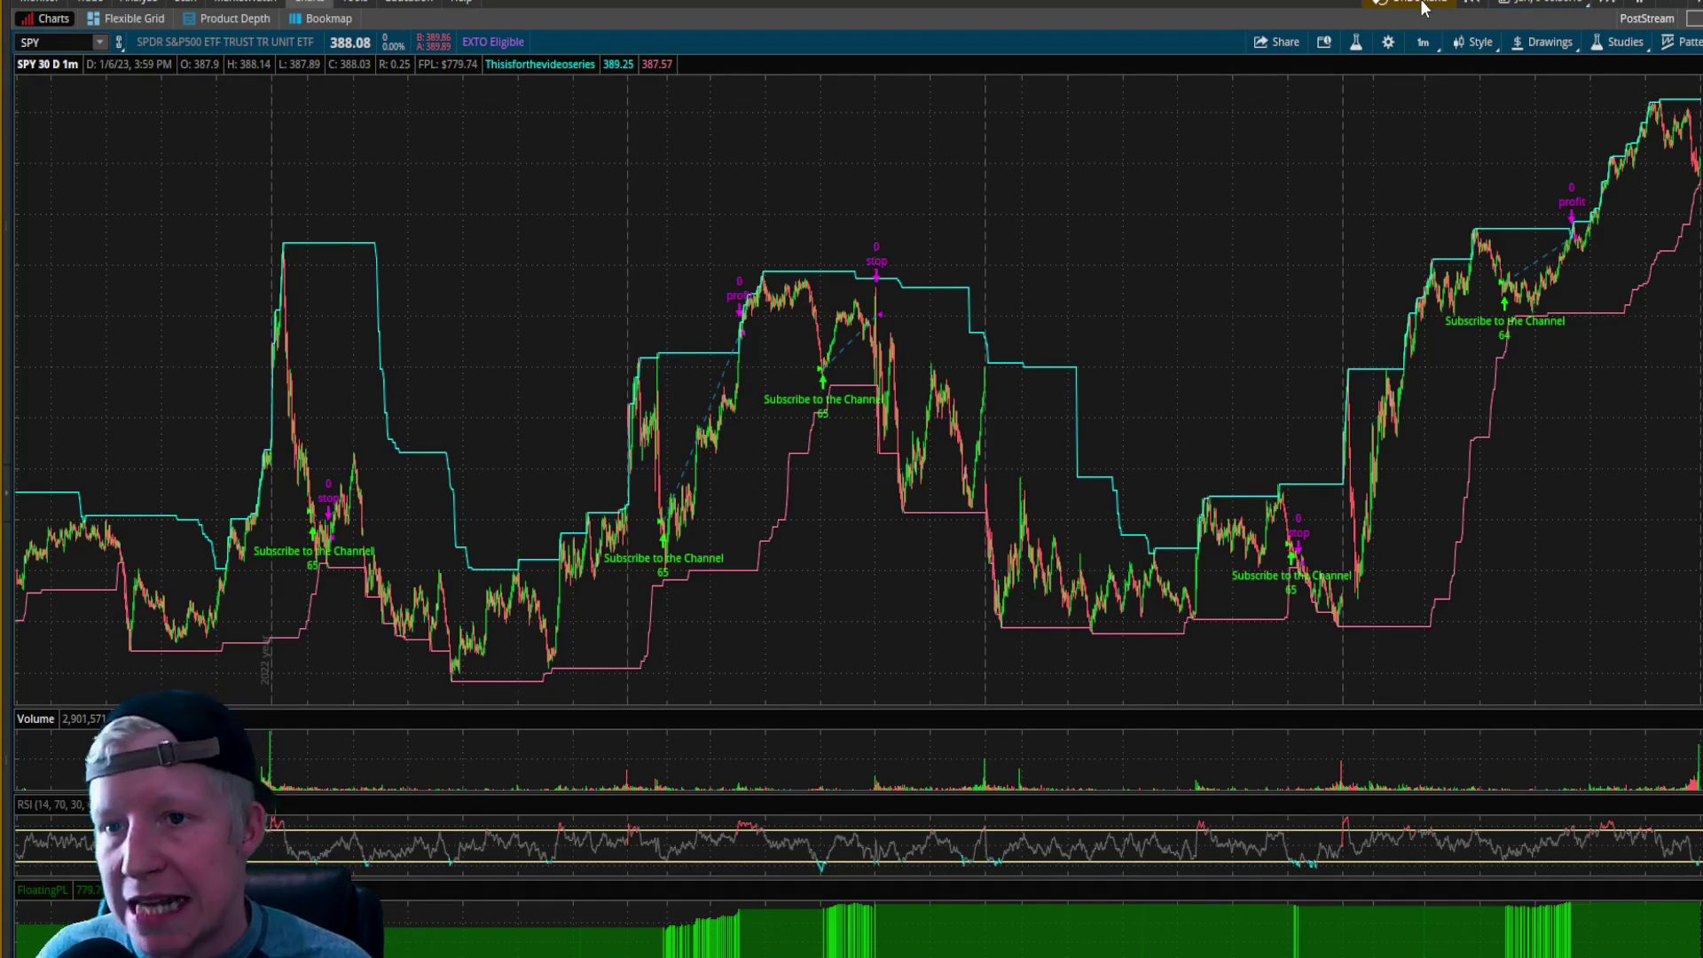
Exit OnDemand replay so the SPY chart reloads with live data.
left_click(1422, 4)
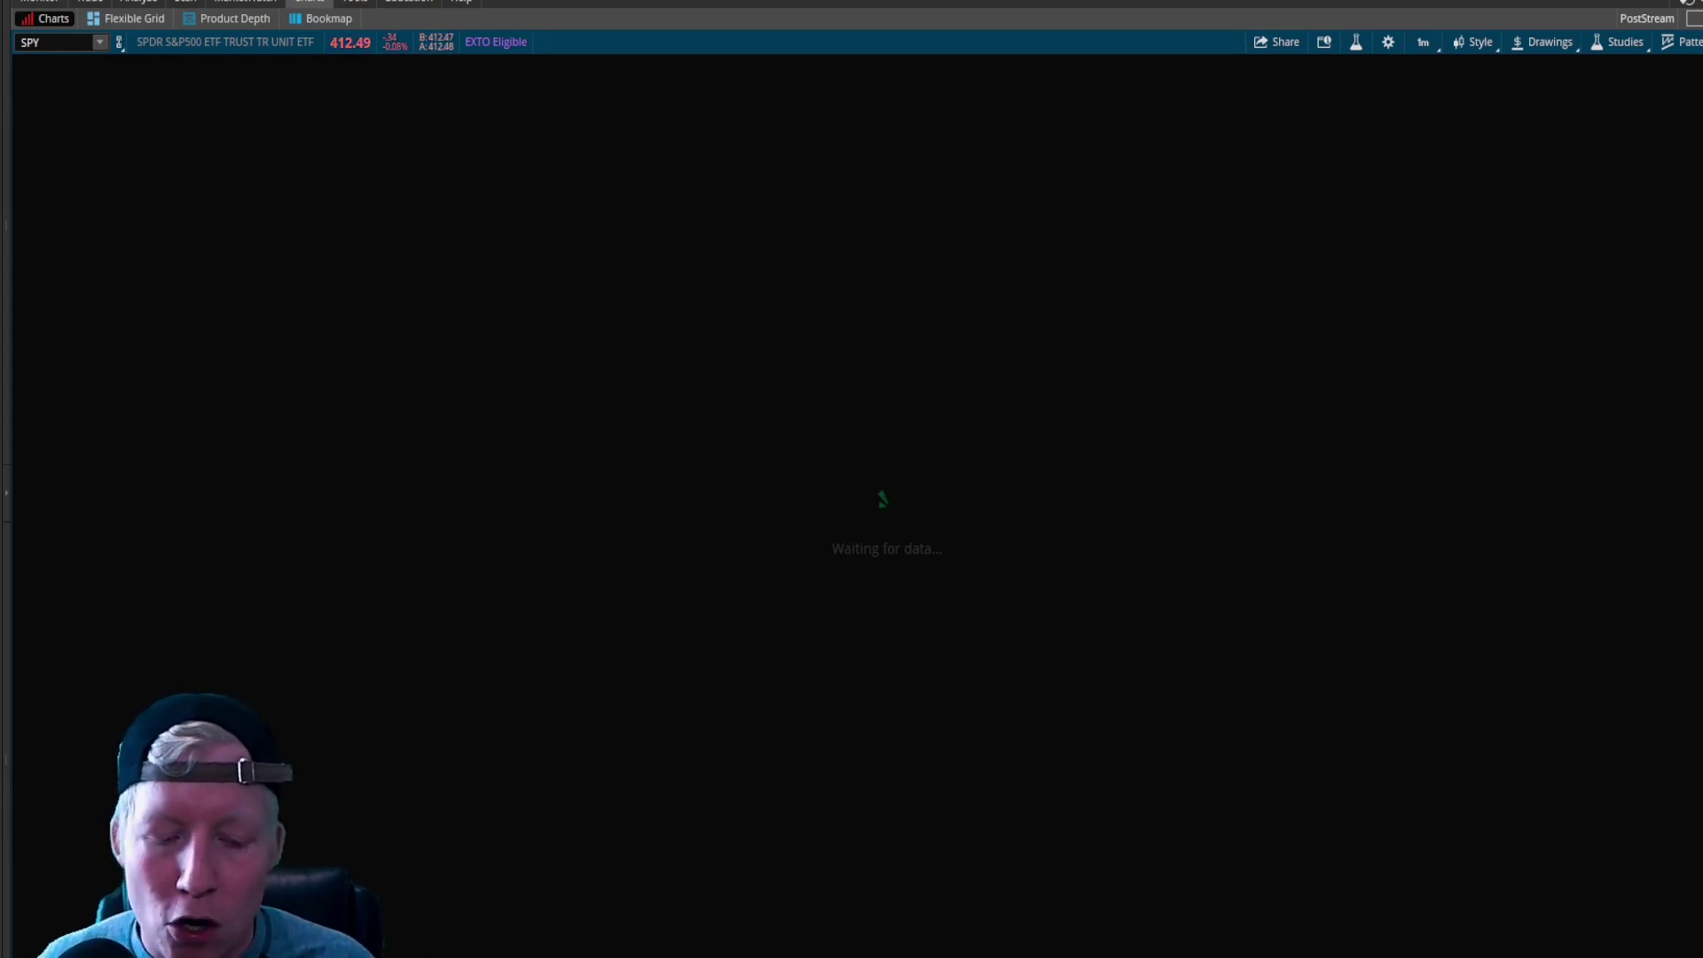
Bring the Thisisforthevideoseries Test backtest workbook in Excel back in front of thinkorswim.
mouse_move(513, 956)
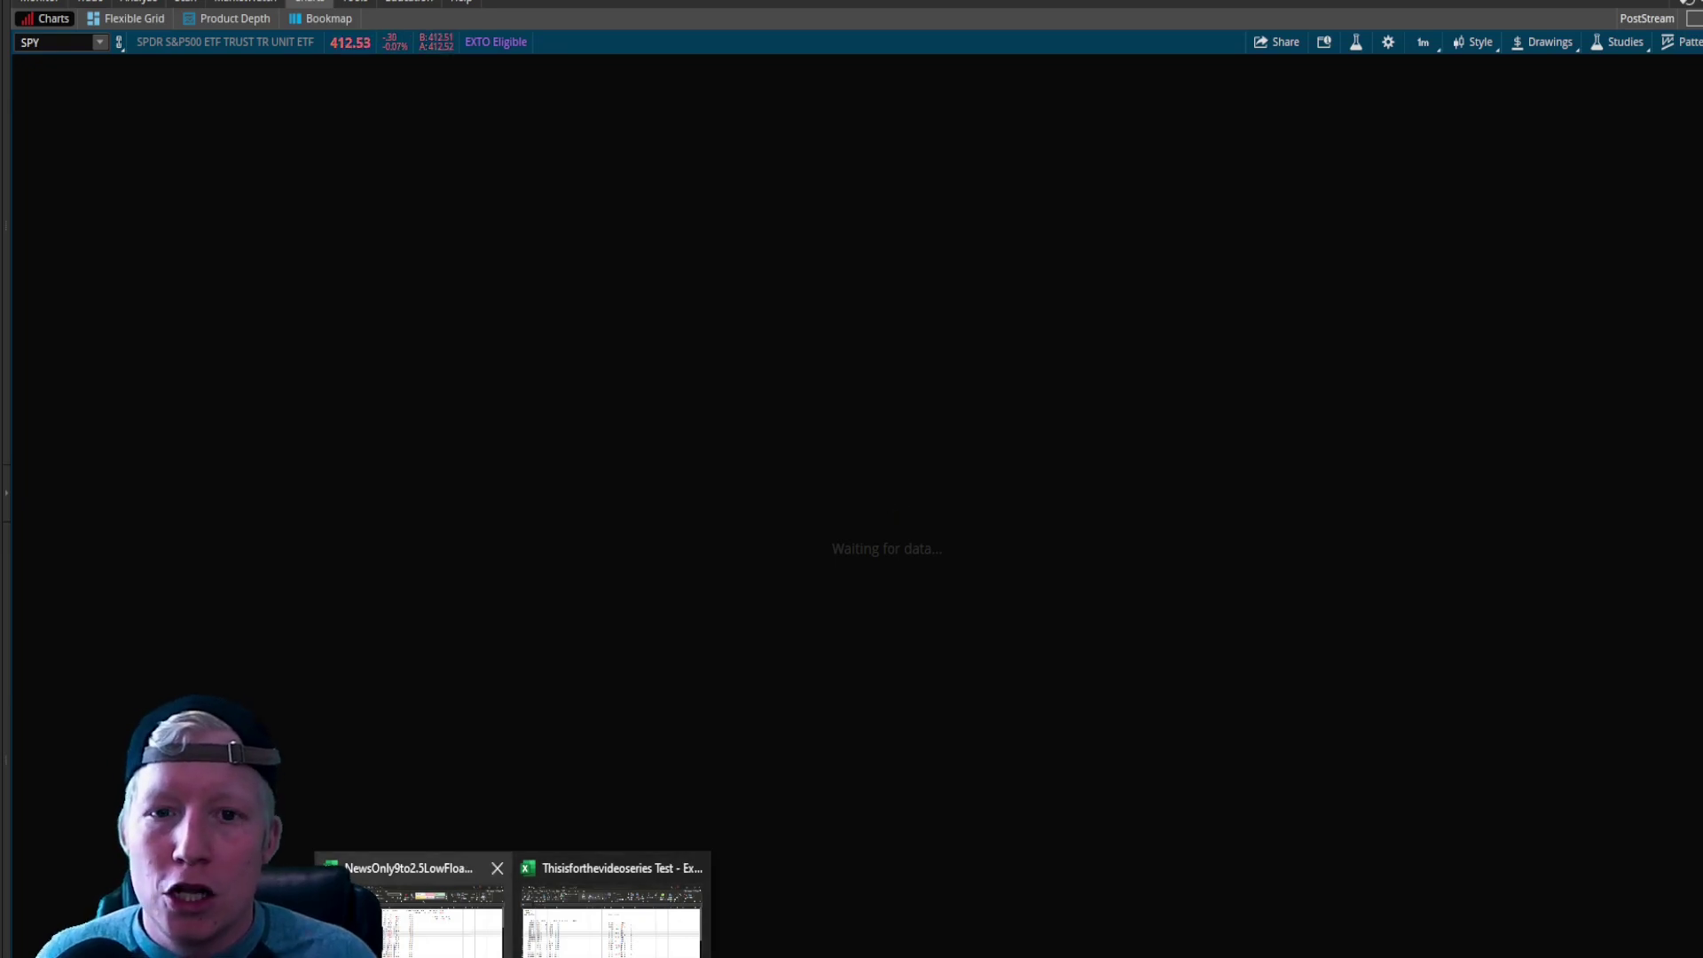
left_click(606, 942)
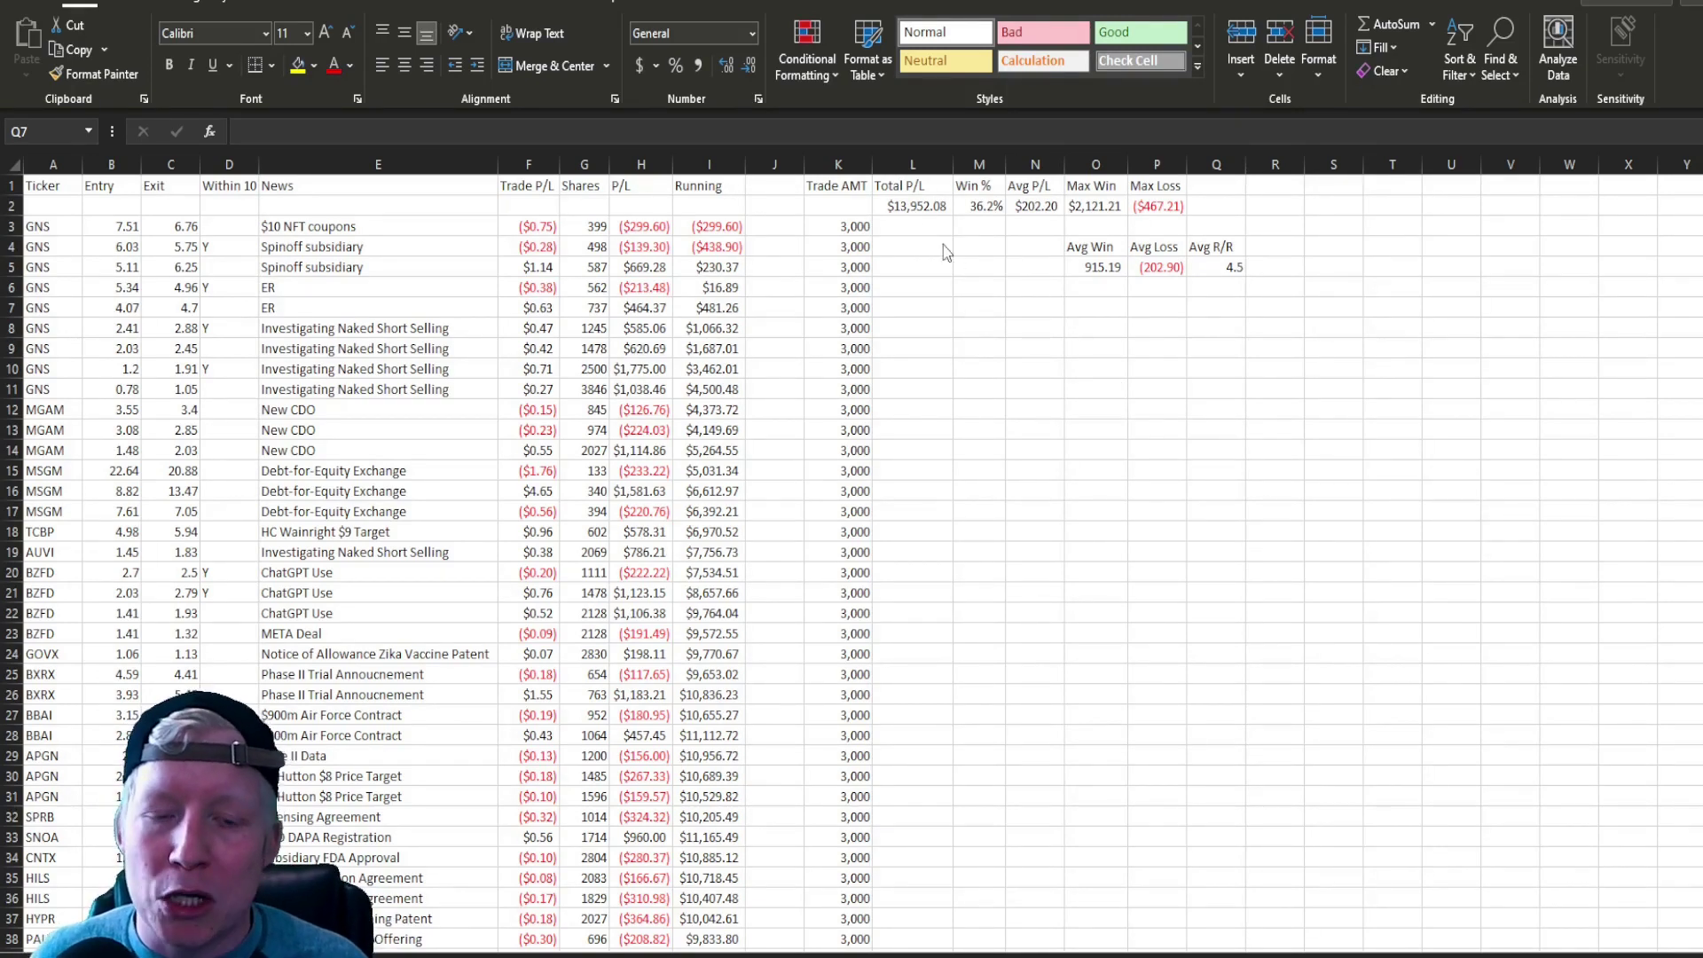
Inspect the formulas in L2 (Total P/L), M2 (Win %), Q5 (Avg R/R) and N2 (Avg P/L).
left_click(911, 206)
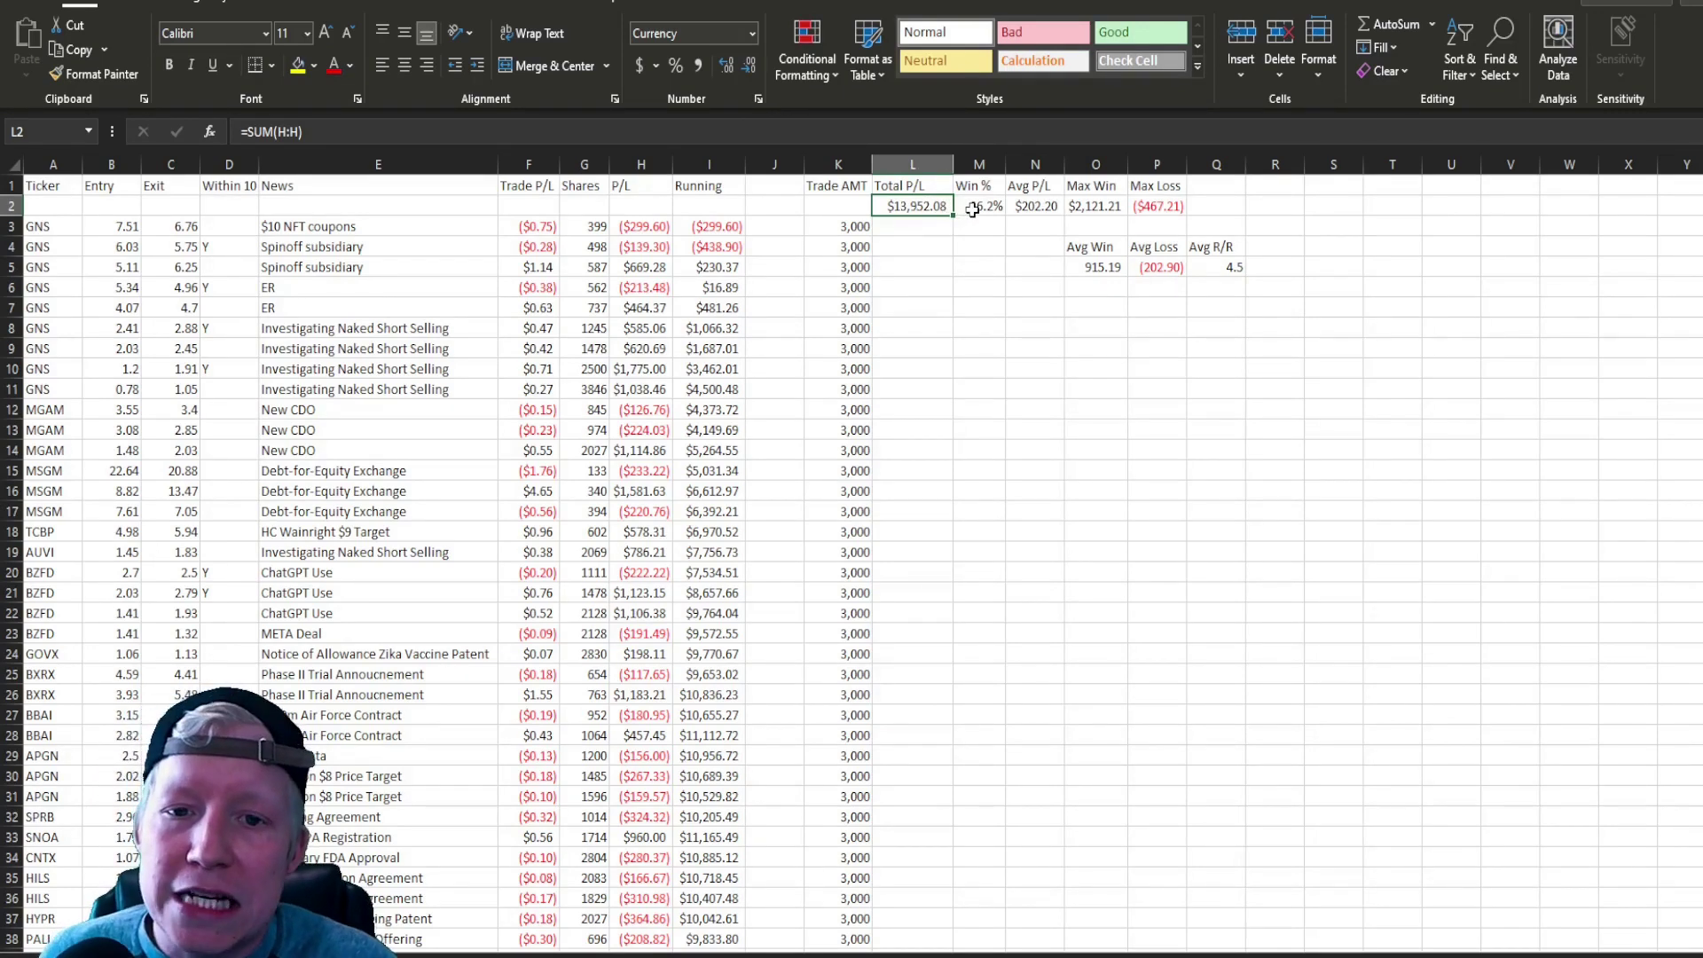
left_click(972, 210)
left_click(1218, 270)
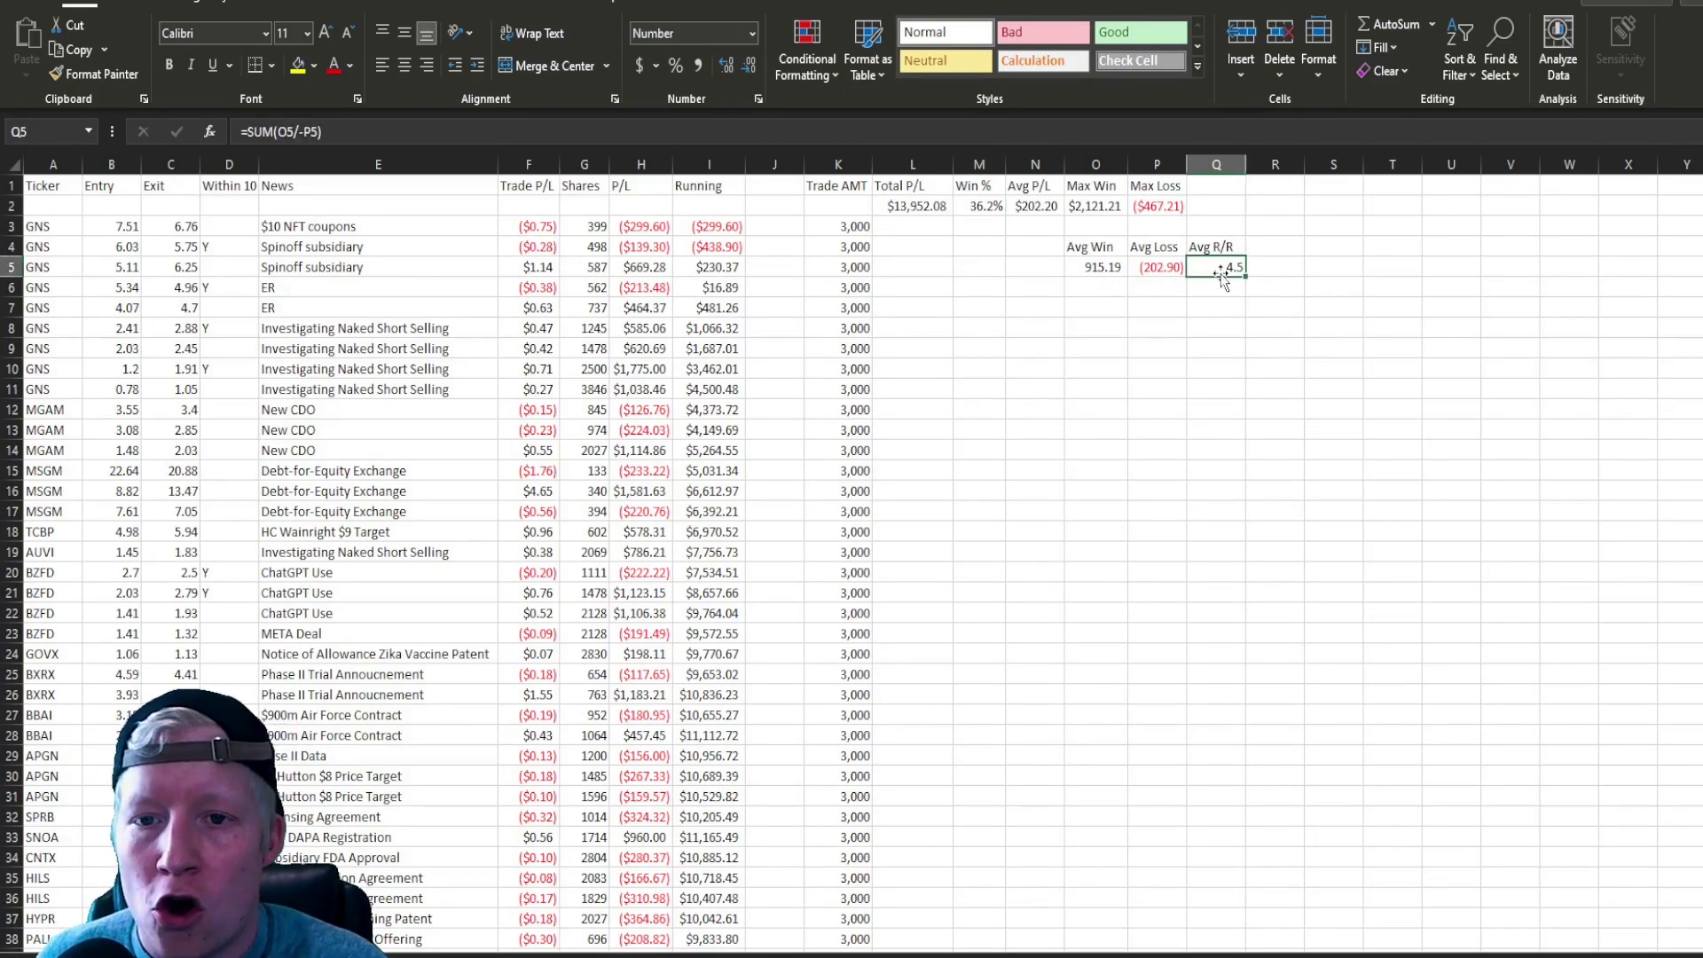
left_click(1029, 206)
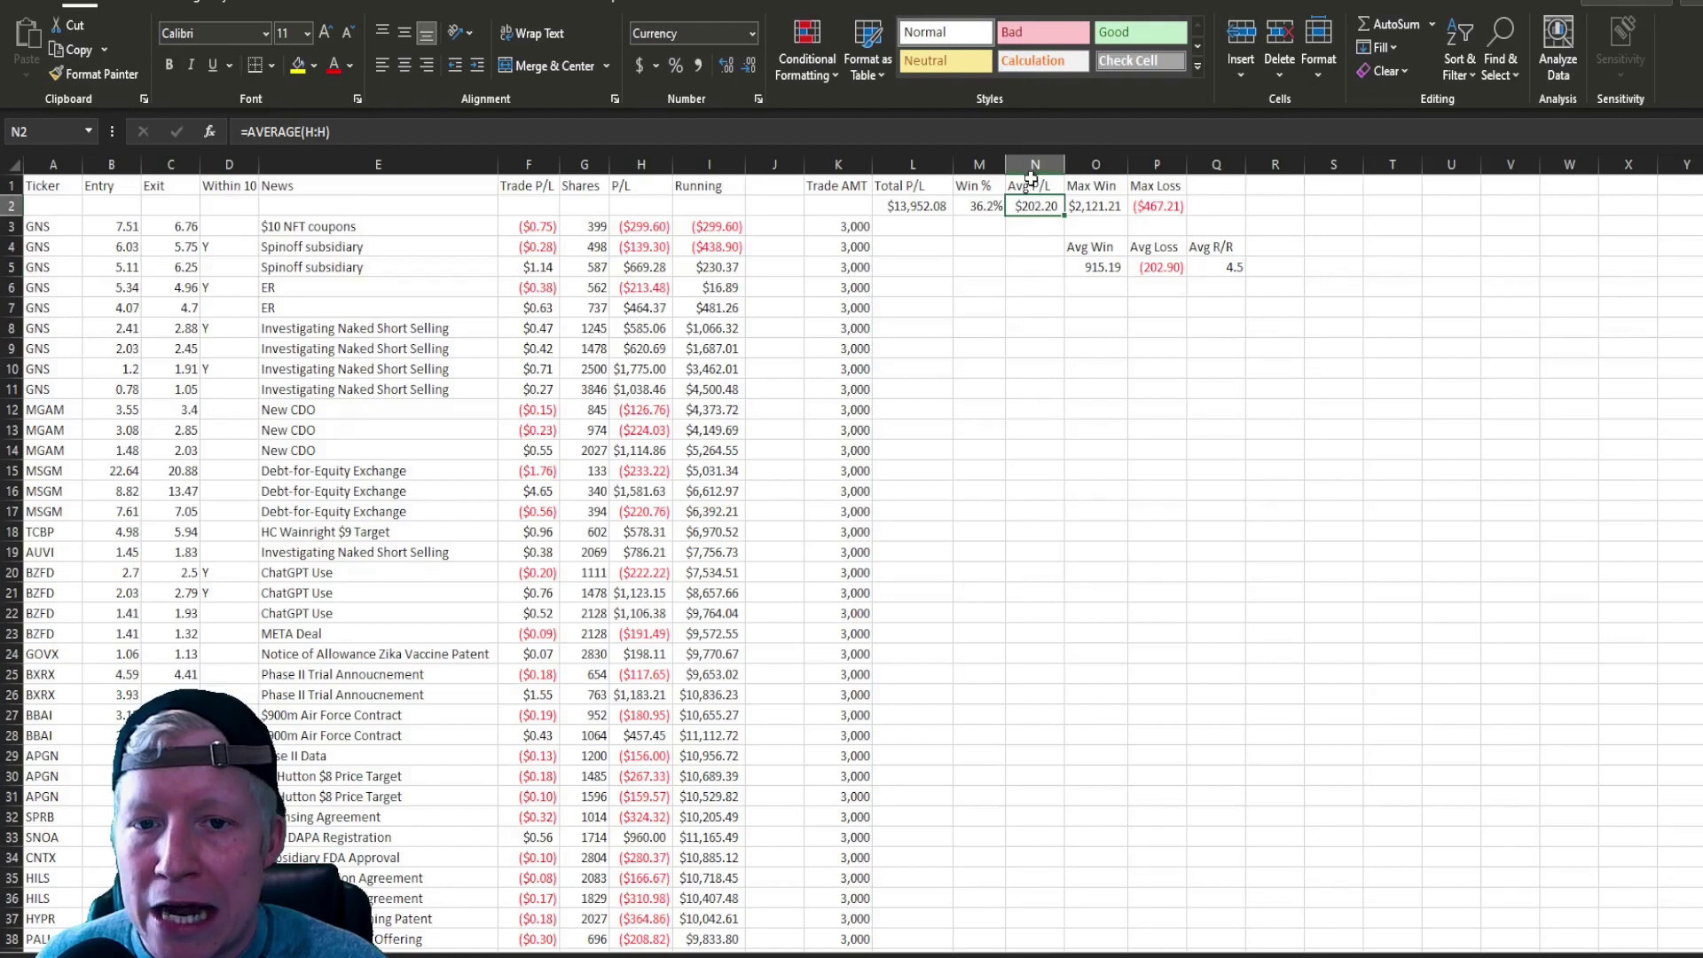
Highlight the Avg P/L and Total P/L headings and values, then return to the thinkorswim chart.
left_click_drag(1035, 185, 1038, 211)
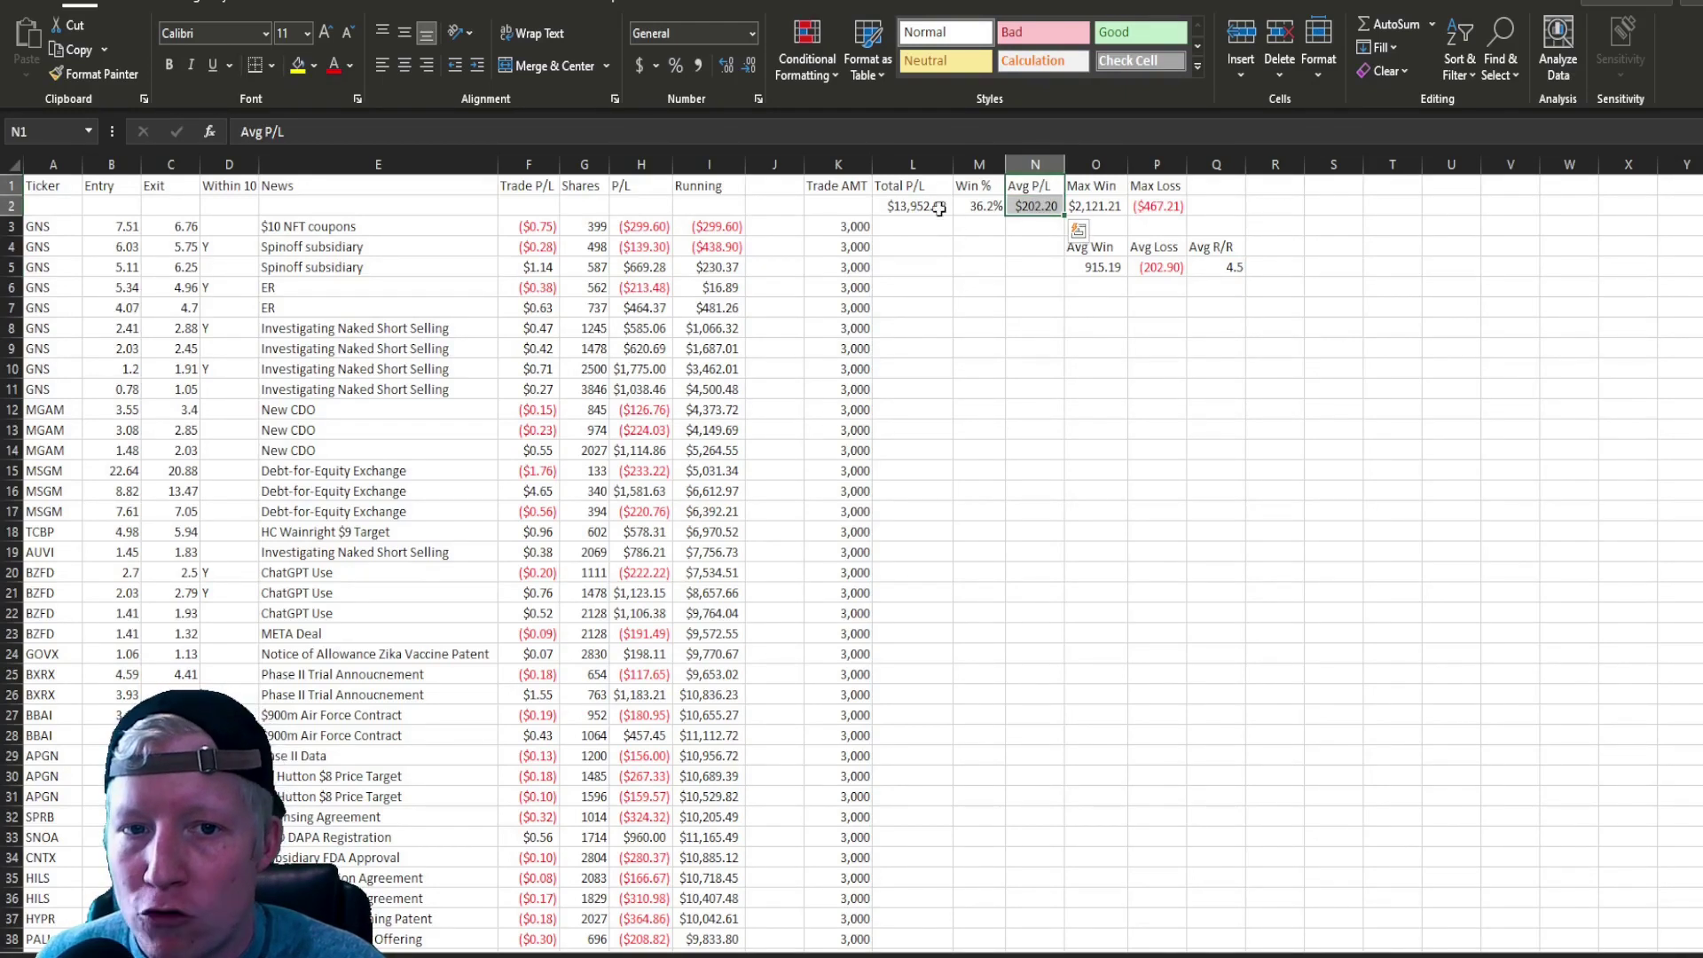
left_click_drag(927, 188, 926, 212)
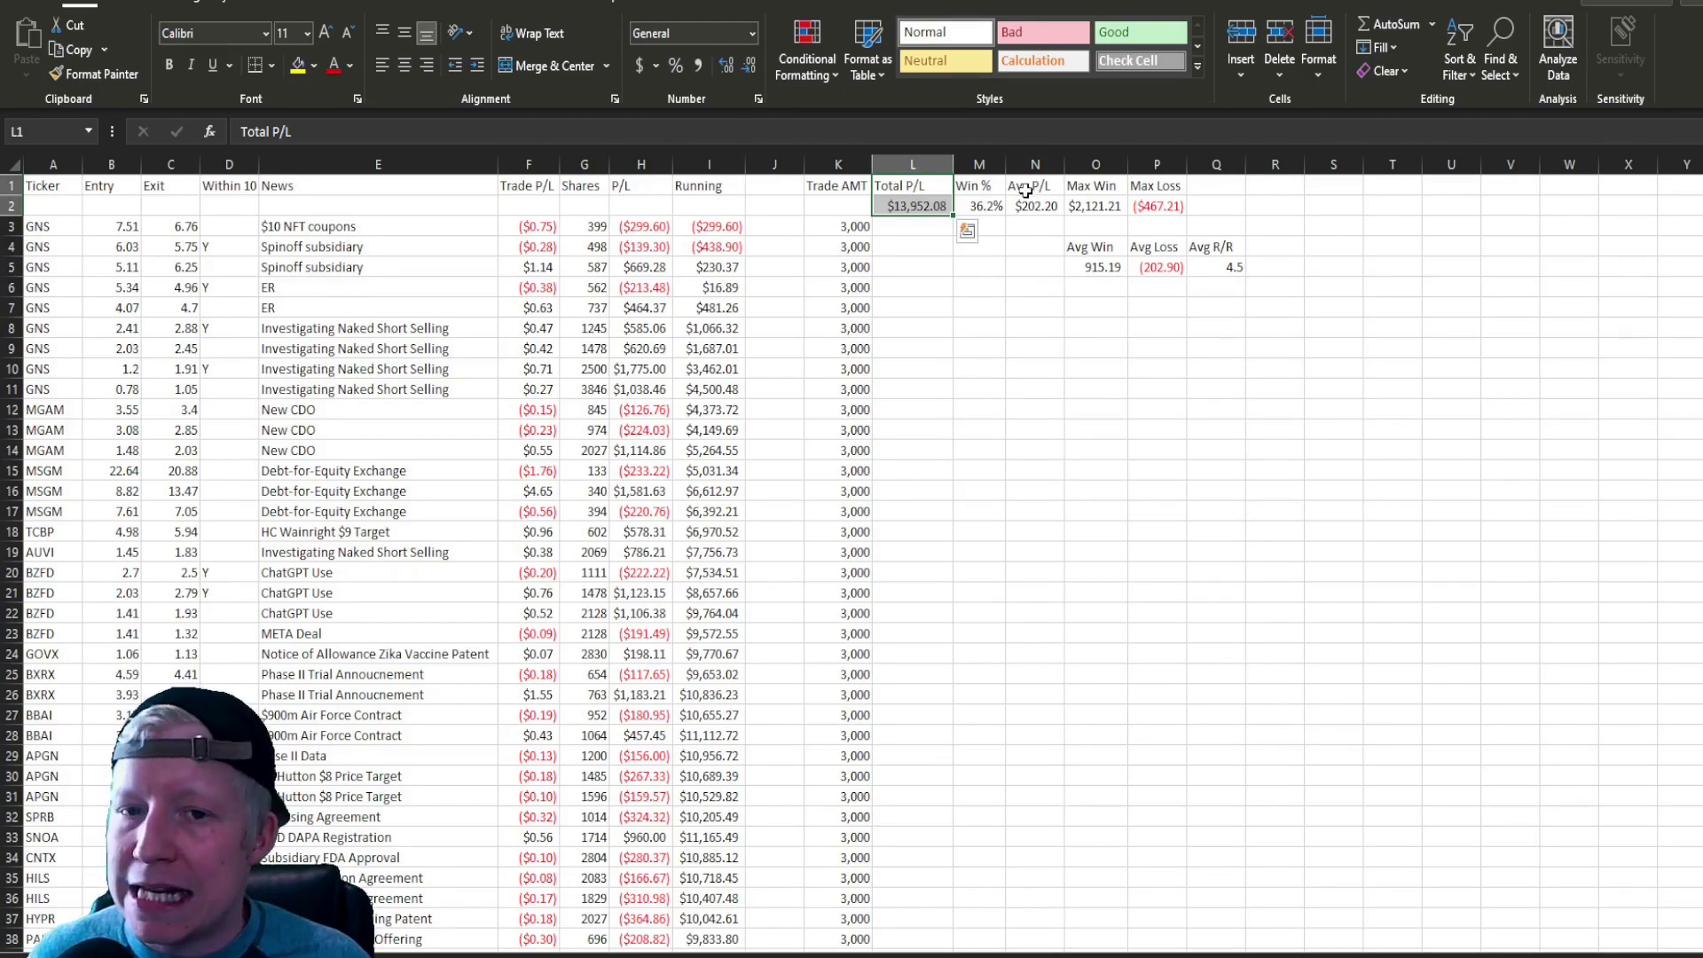
left_click_drag(1025, 191, 1027, 202)
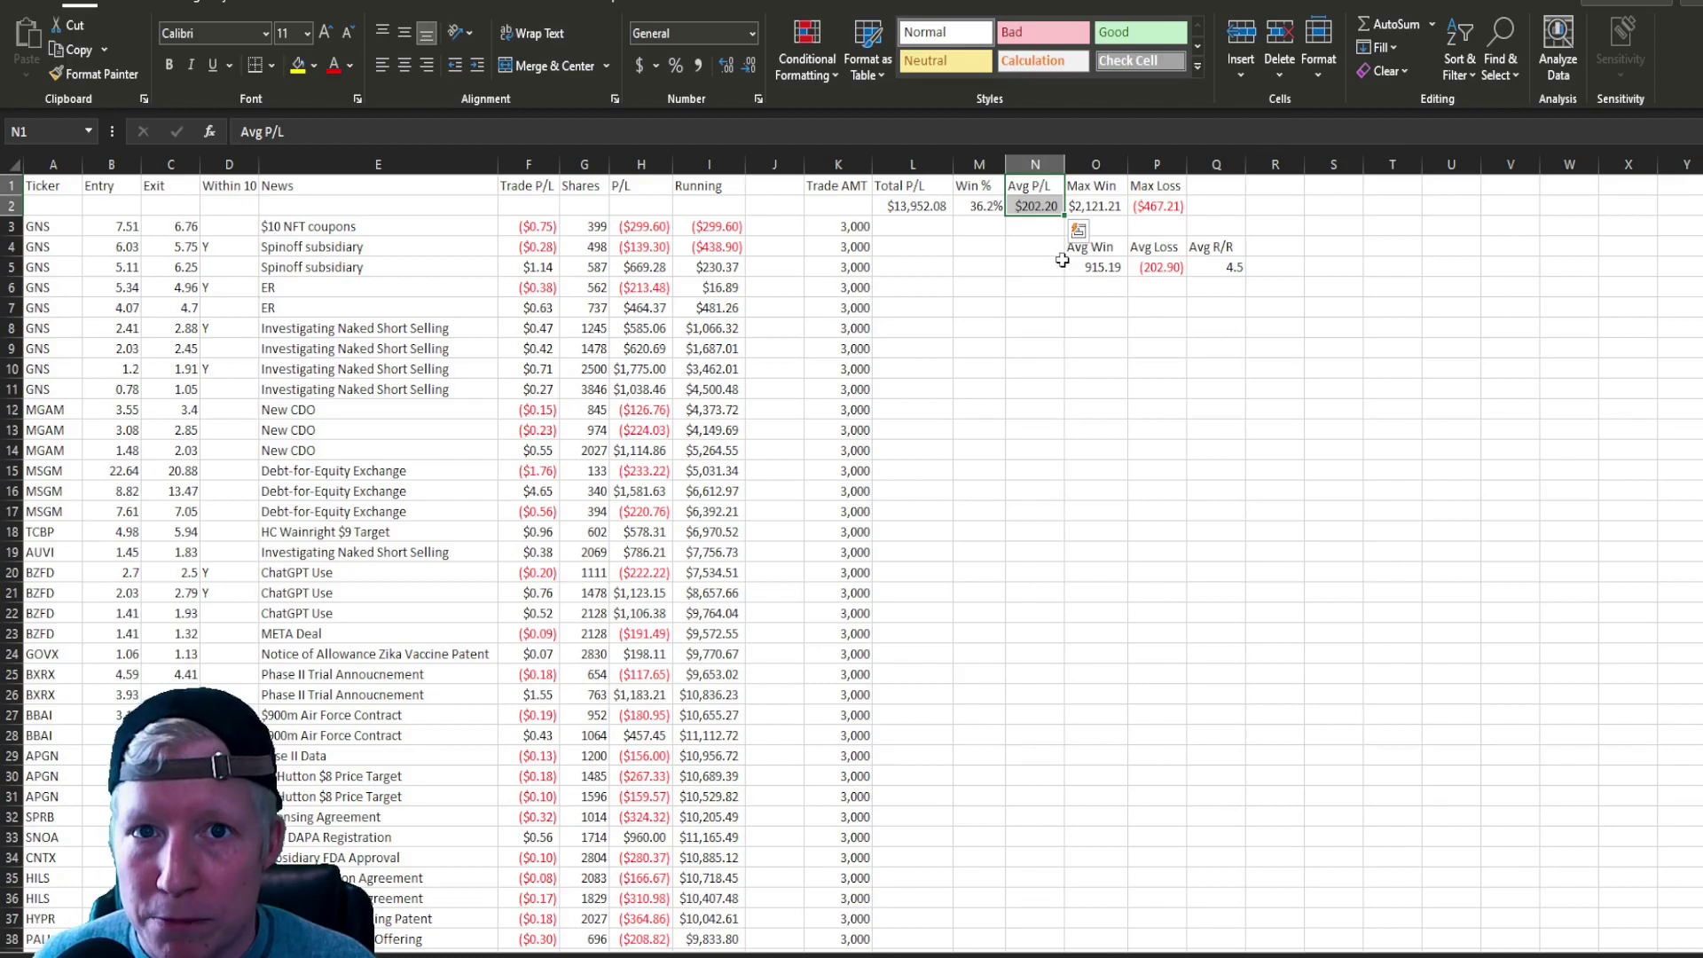
left_click_drag(925, 186, 923, 204)
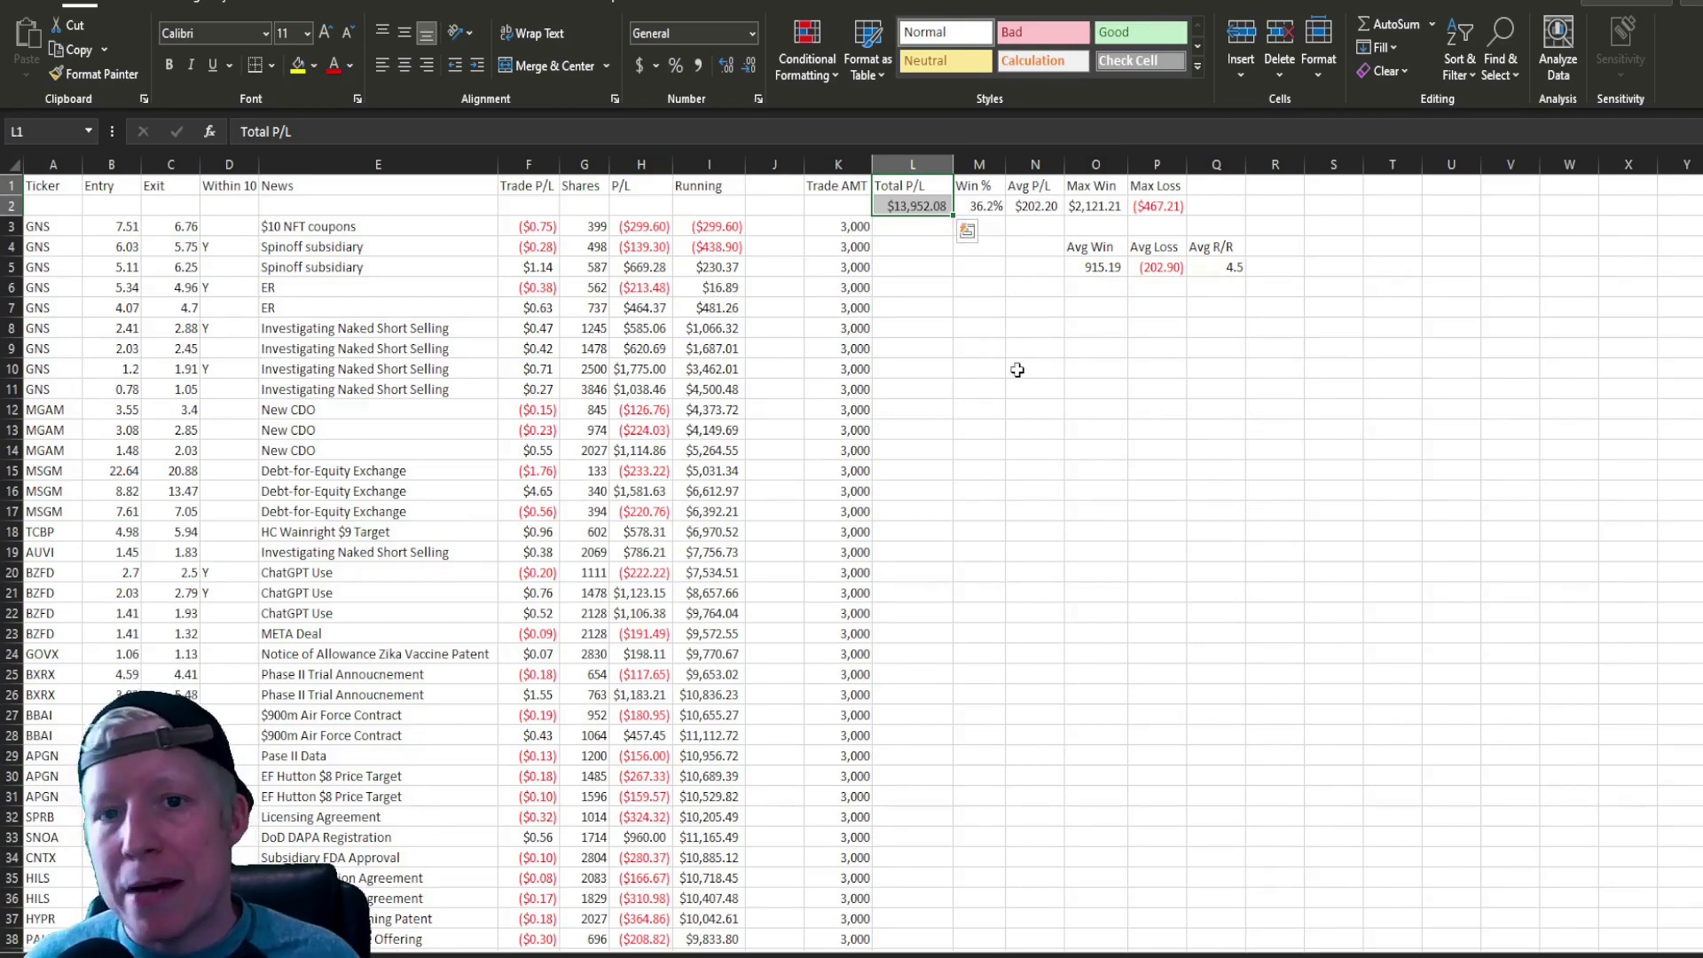
left_click_drag(1031, 185, 1046, 205)
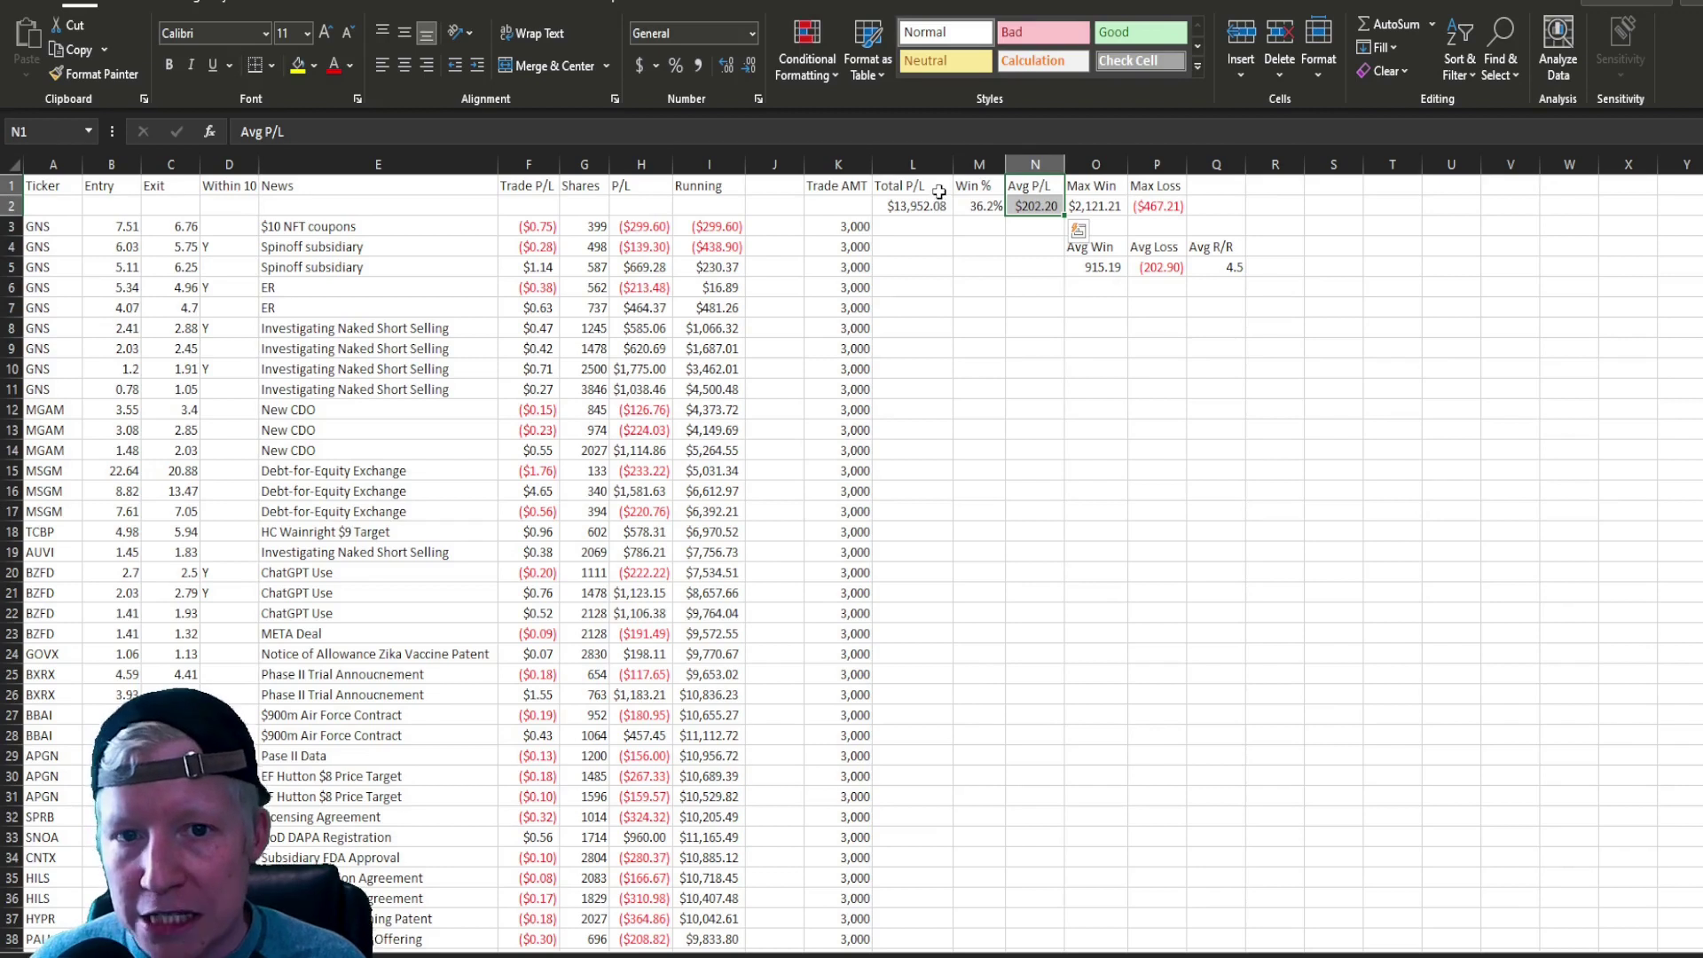
left_click_drag(938, 186, 941, 204)
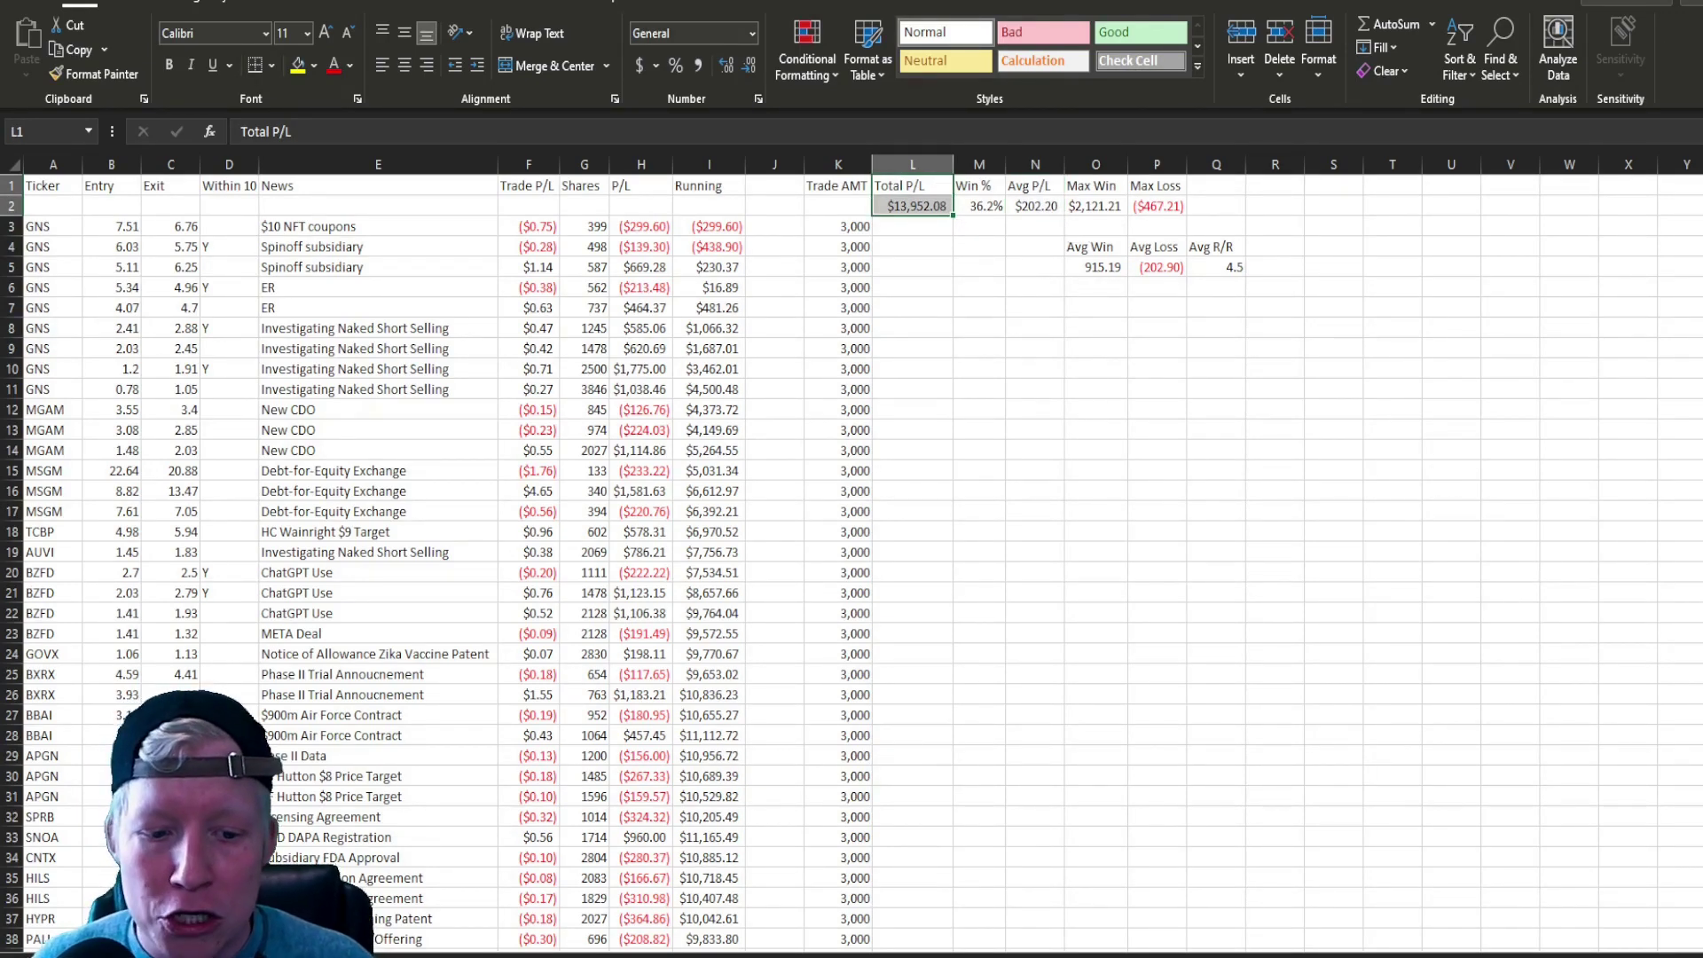
left_click(887, 887)
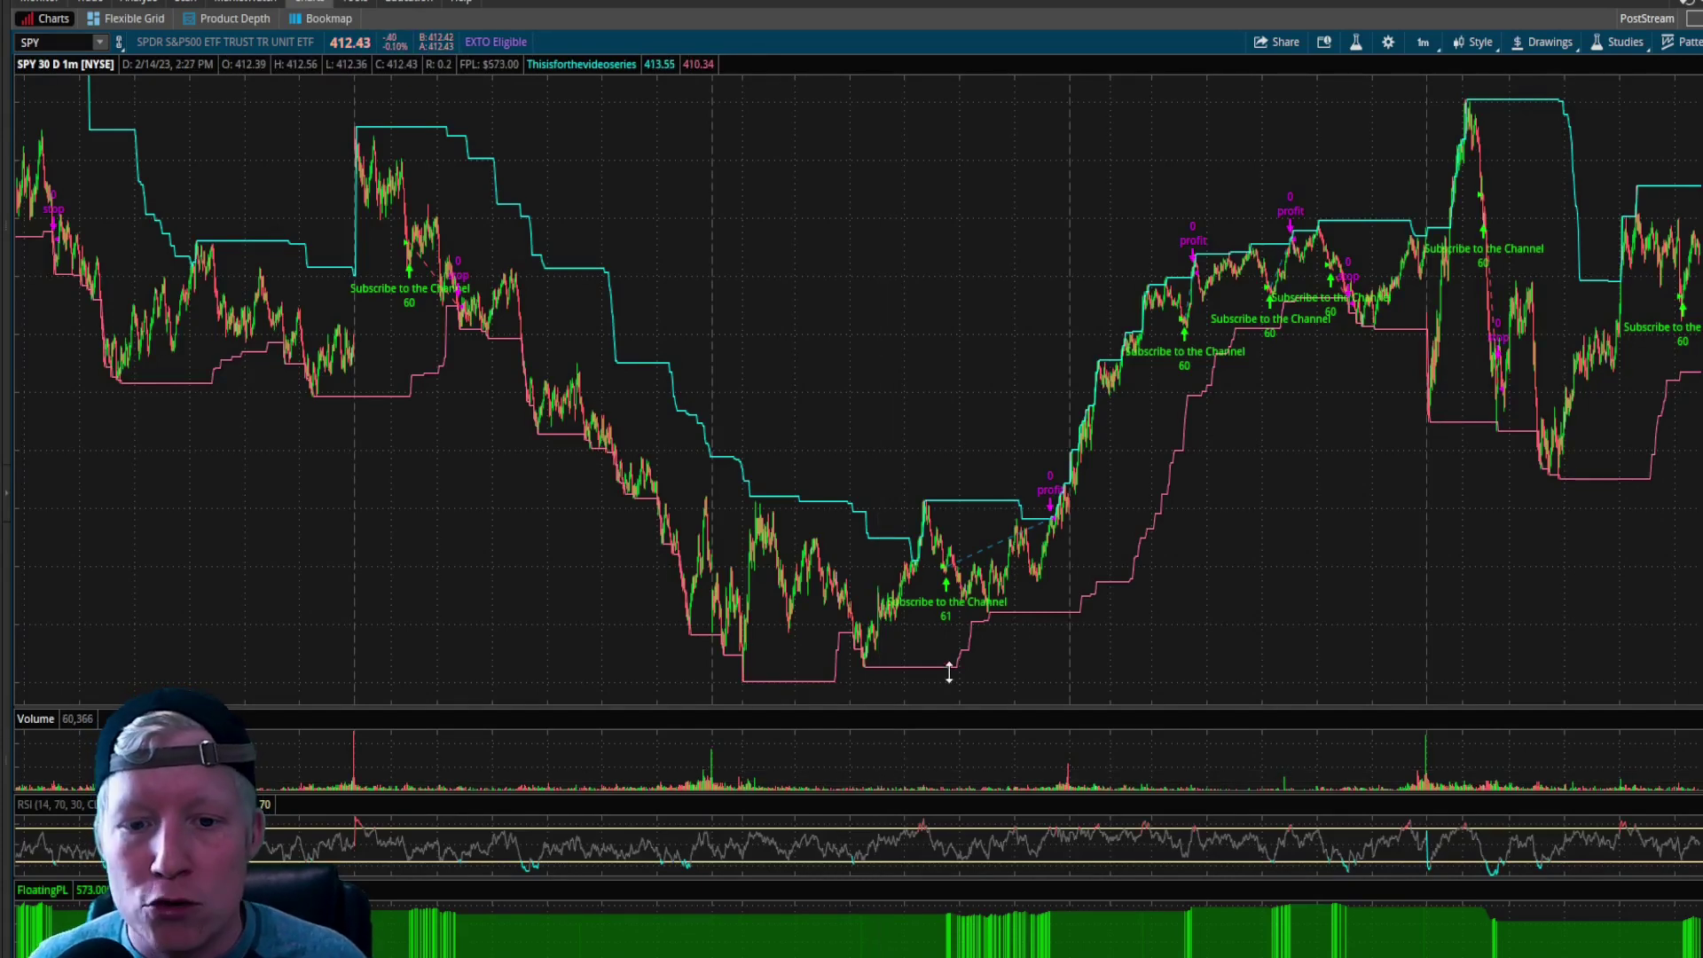
From the chart's Edit studies window, open the Thisisforthevideoseries strategy's RSI/200-period-average thinkScript code.
right_click(949, 557)
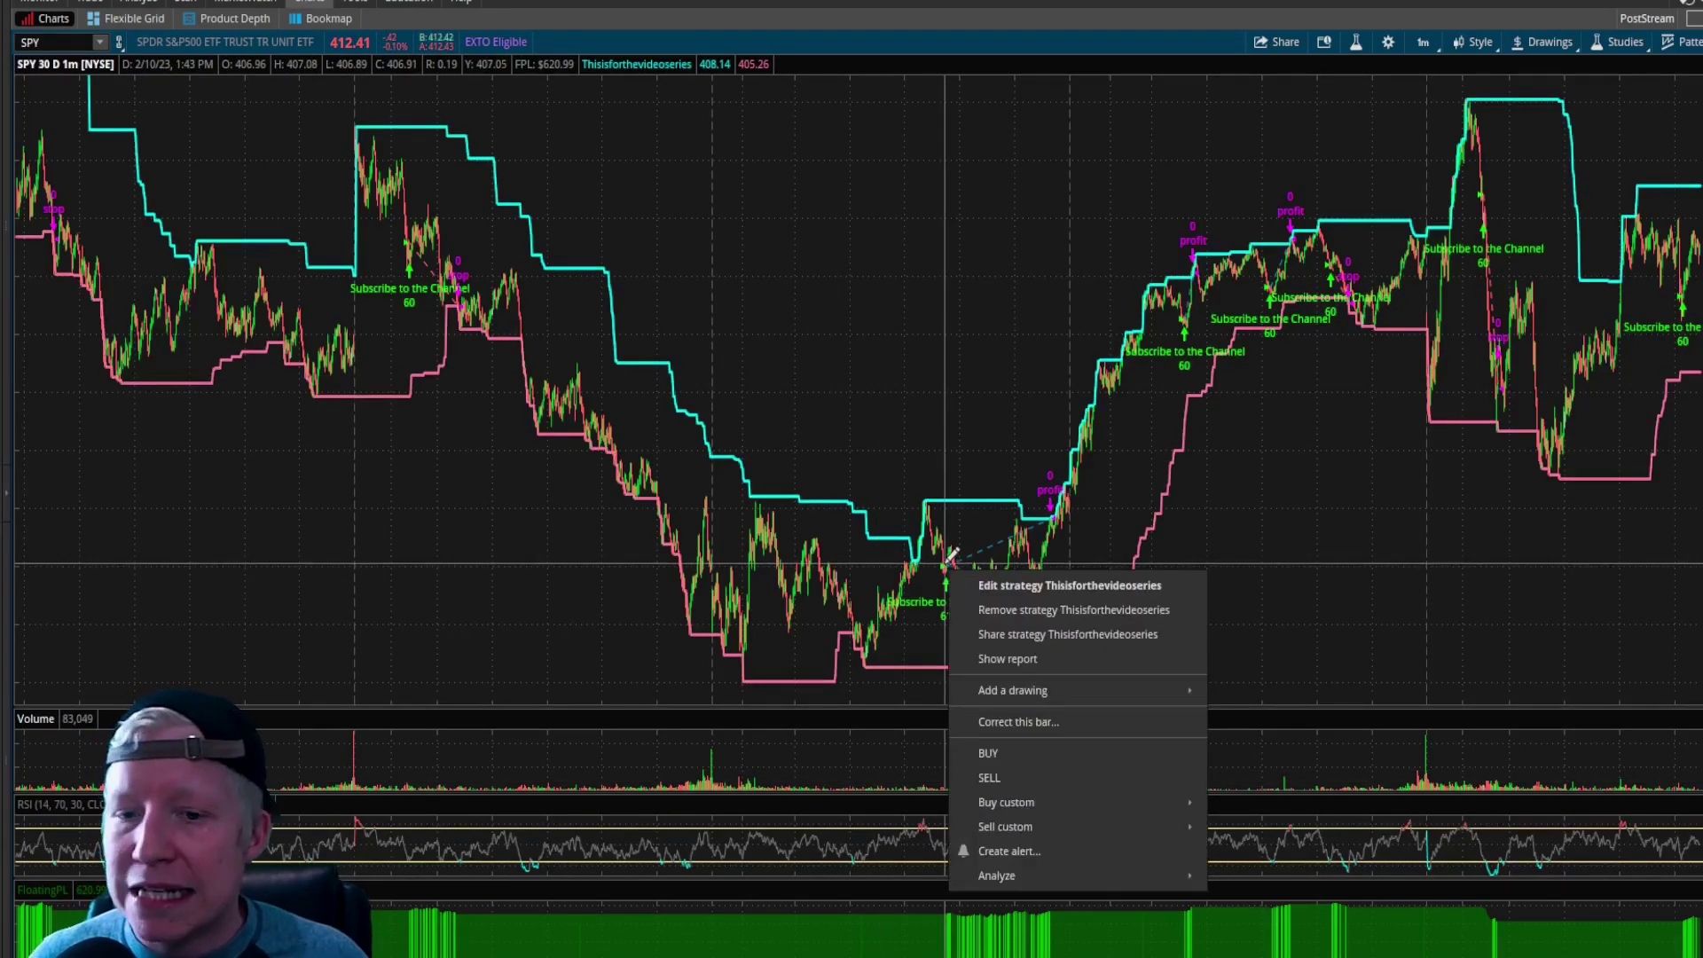
left_click(1619, 42)
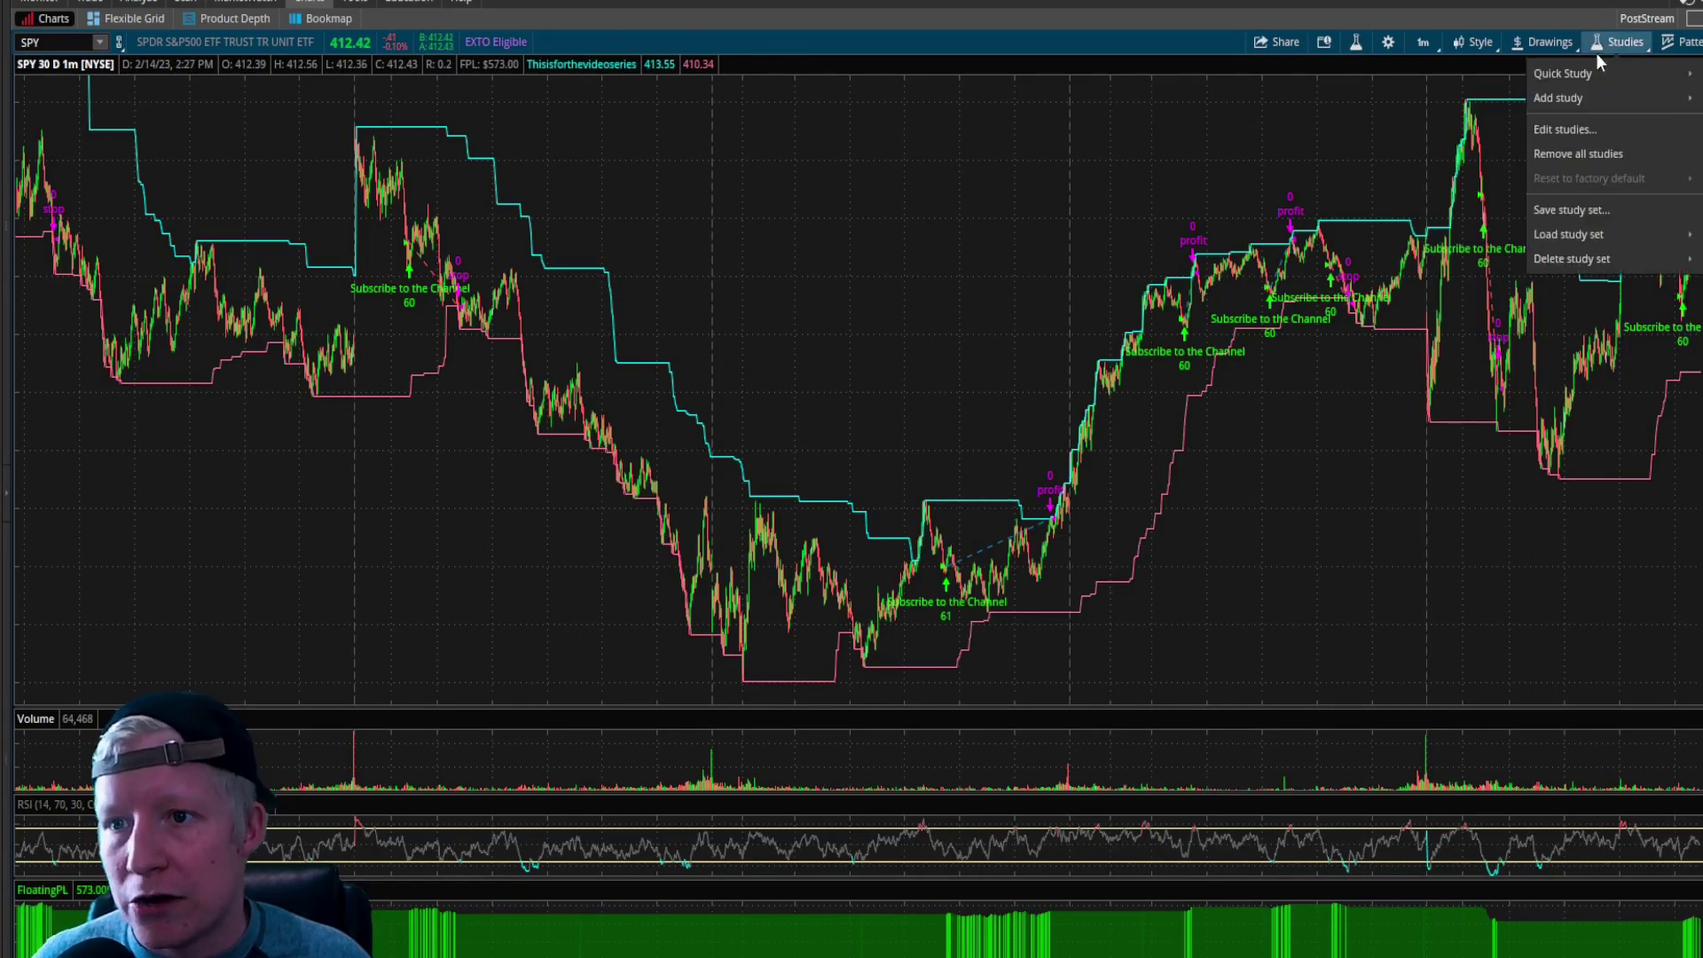
left_click(1565, 130)
double_click(827, 301)
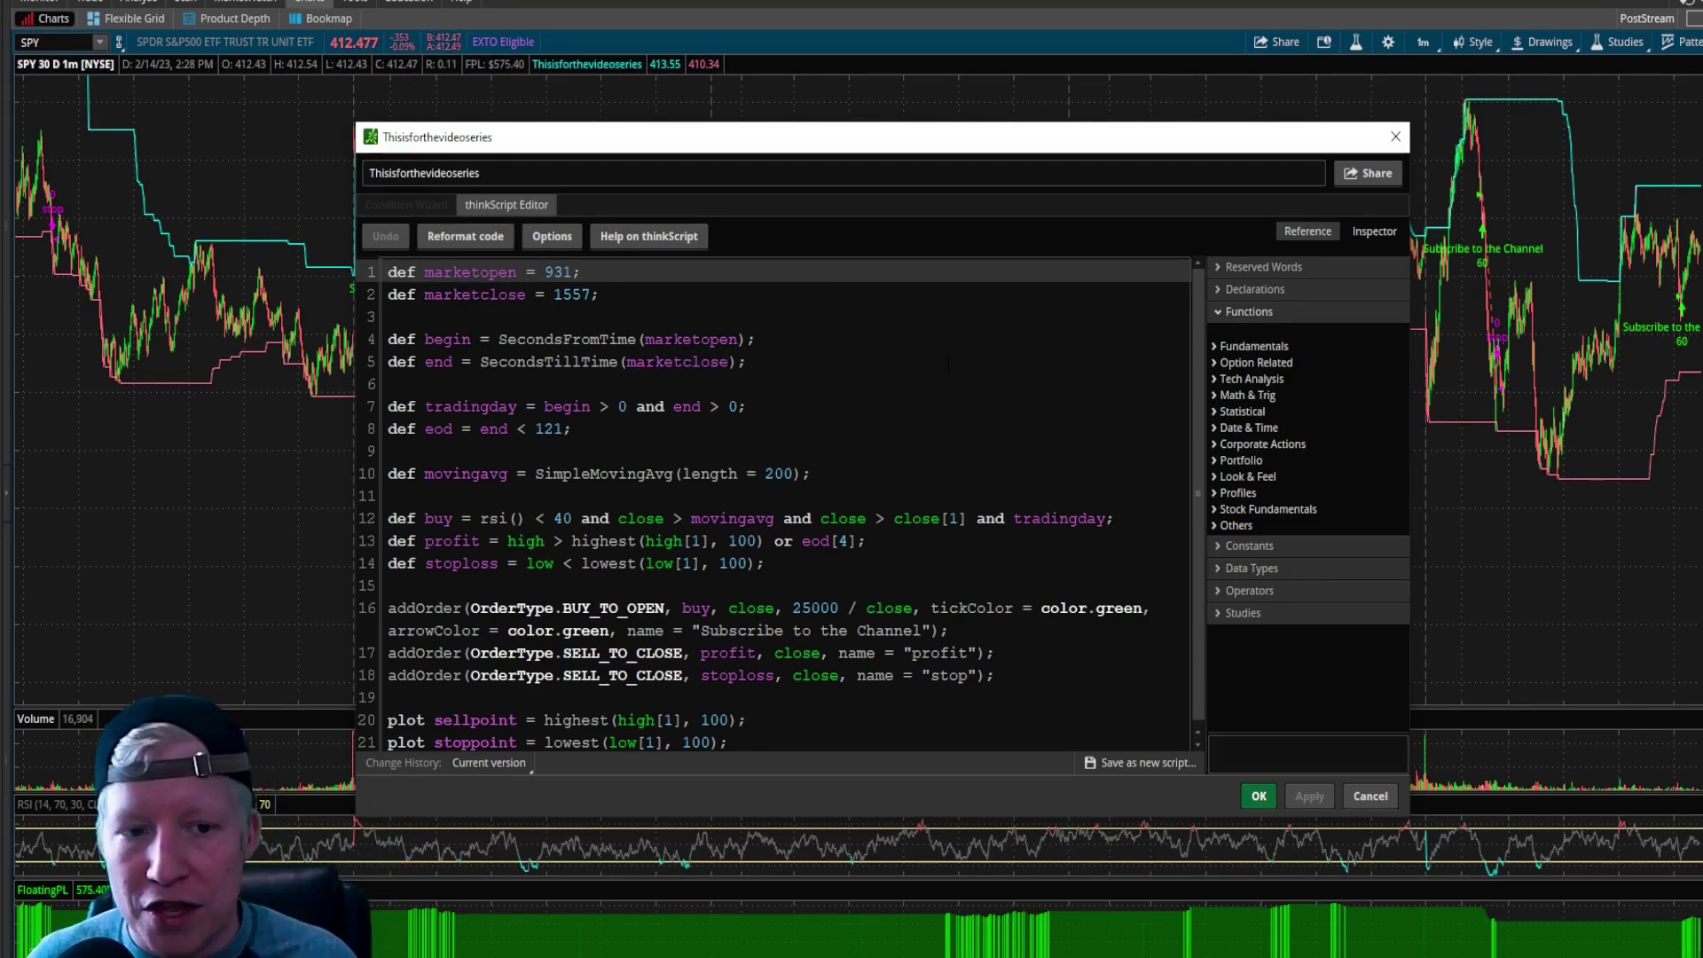
left_click(632, 294, "shift")
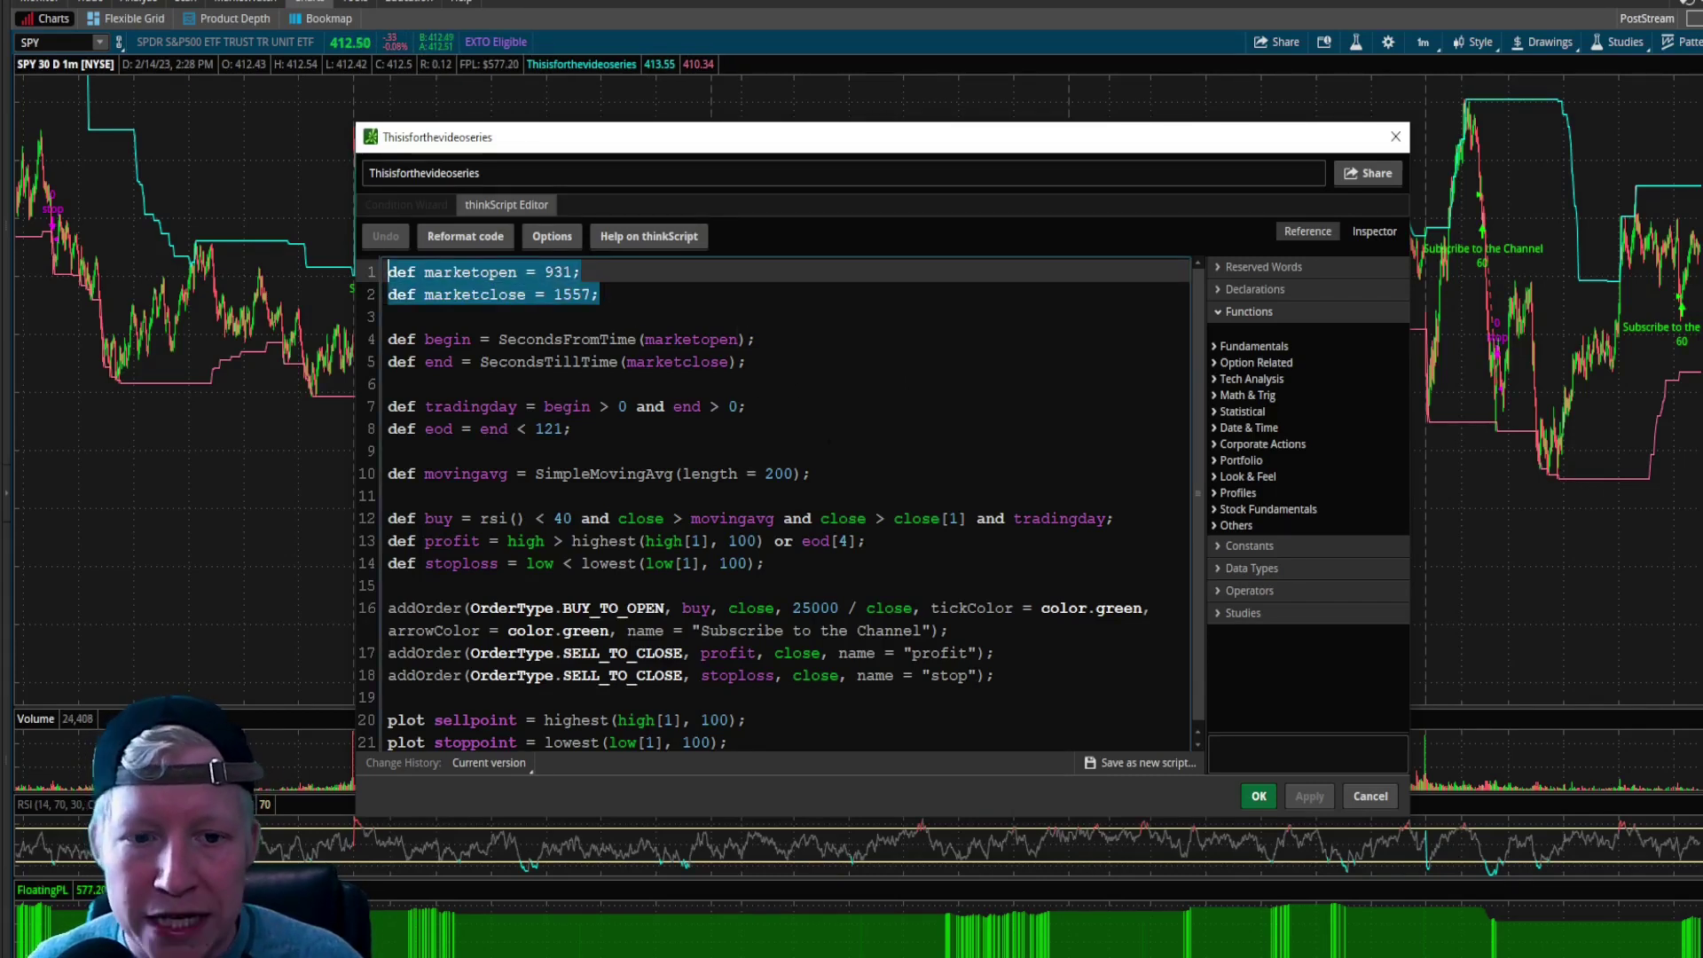
left_click_drag(866, 542, 823, 541)
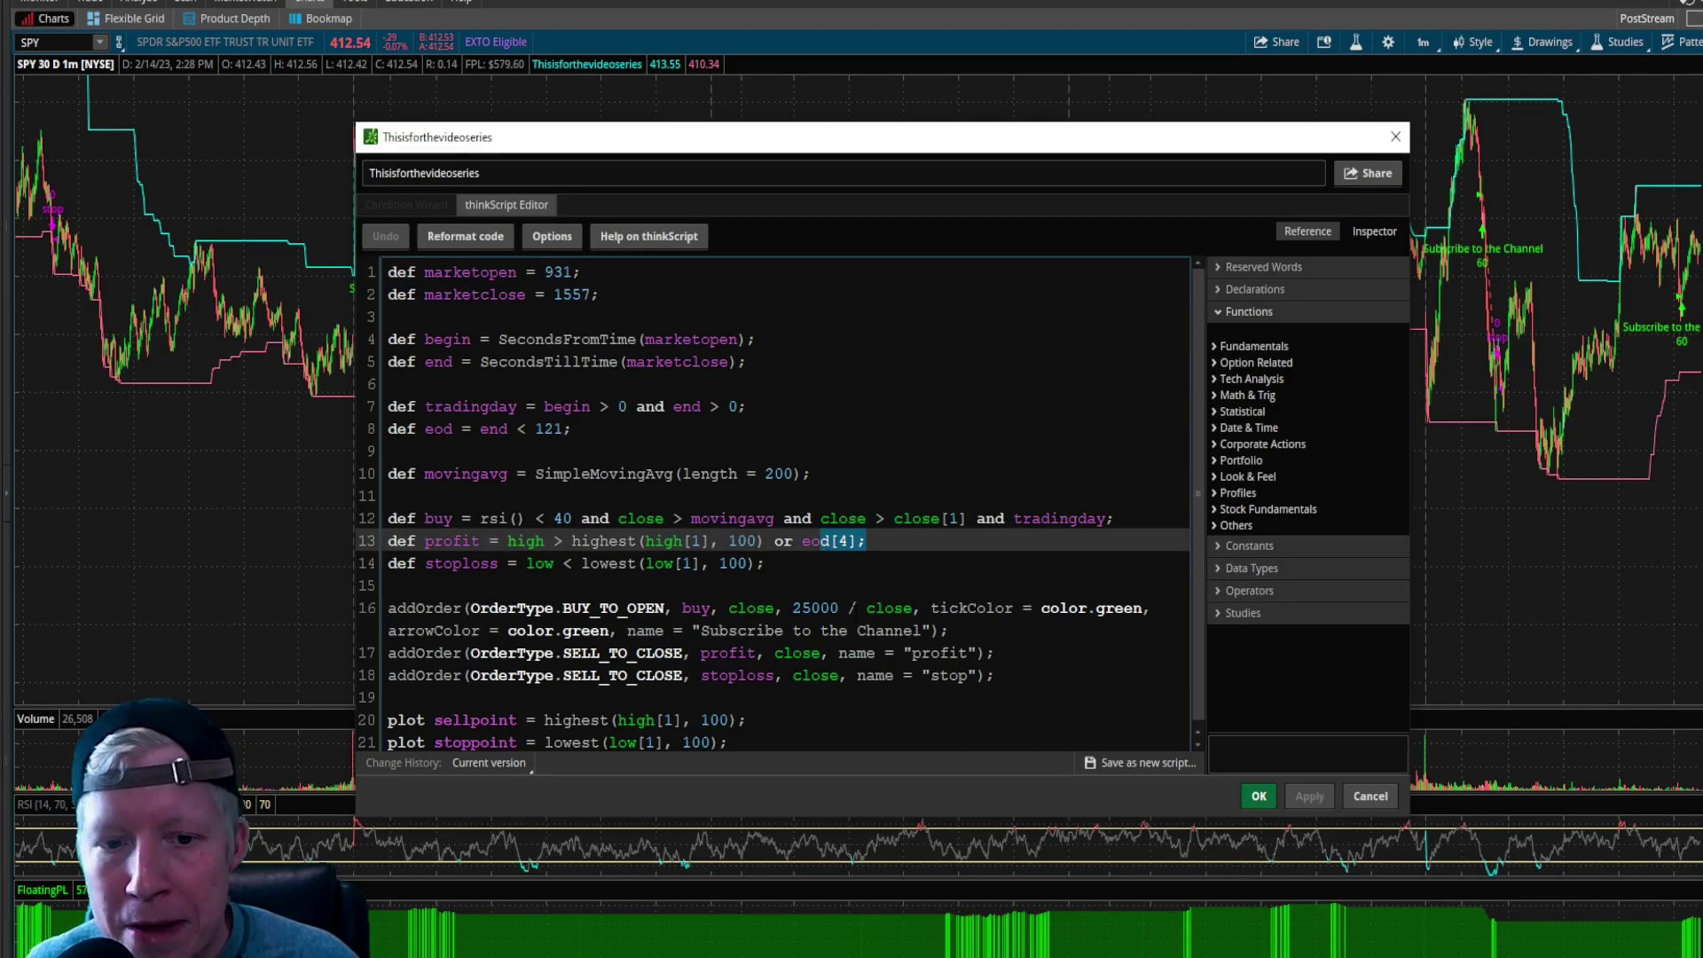
double_click(814, 608)
scroll(893, 683, "down", 1)
left_click_drag(792, 737, 377, 715)
left_click(793, 737)
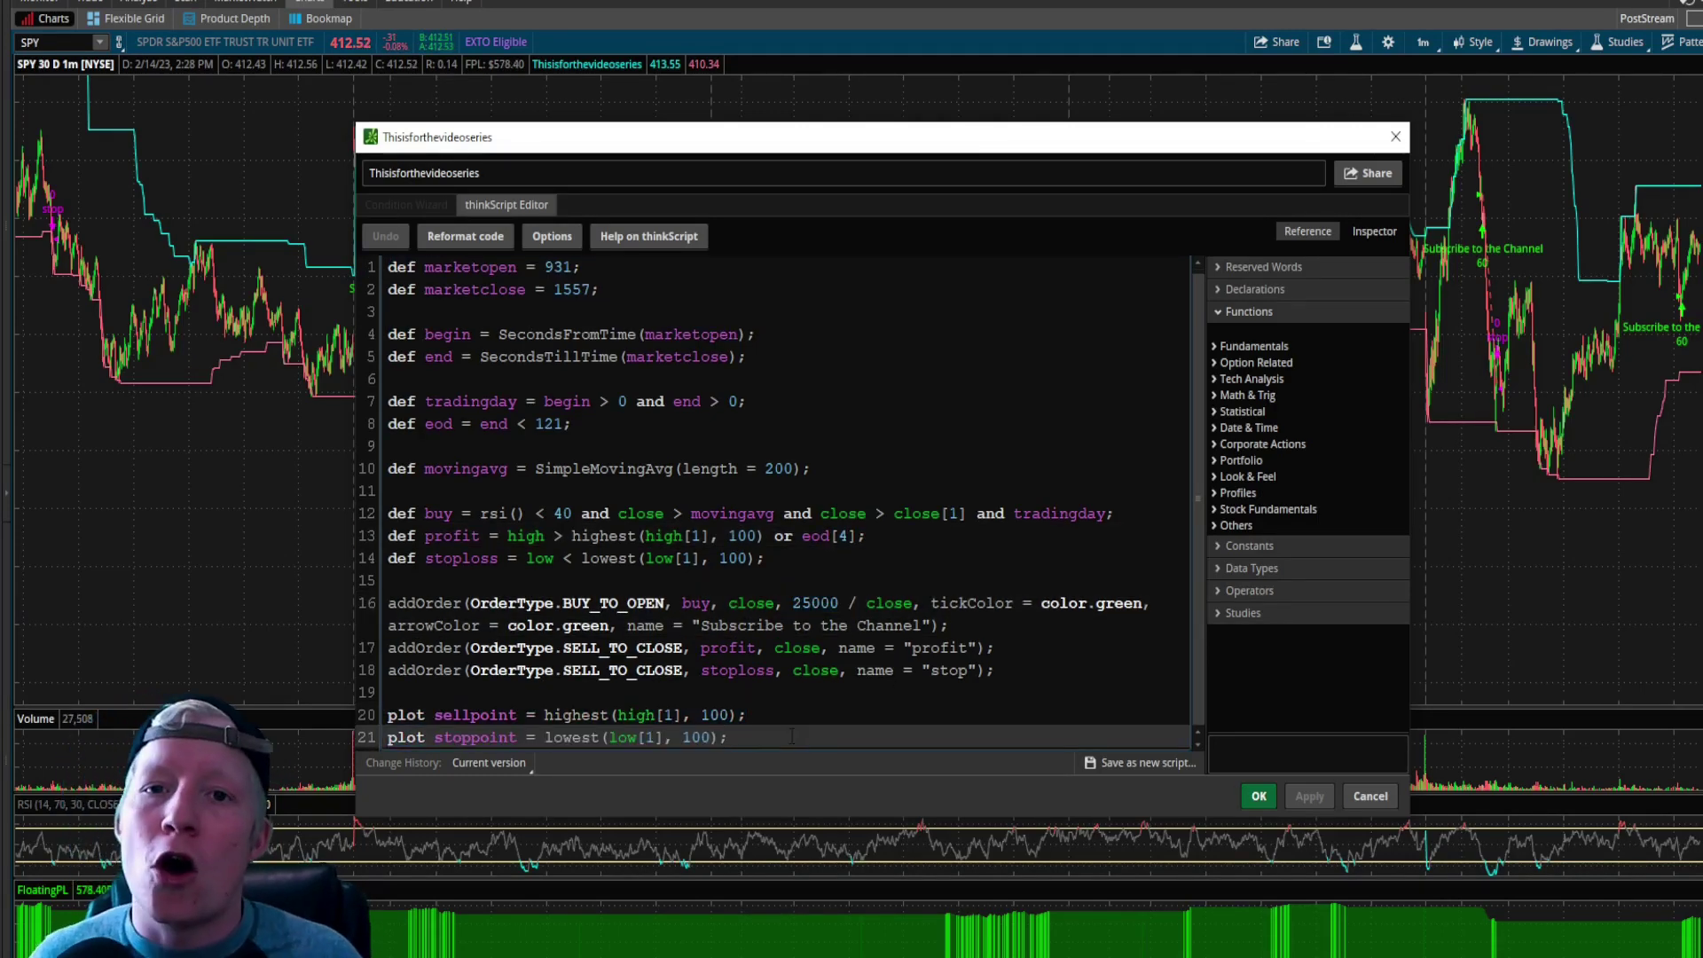